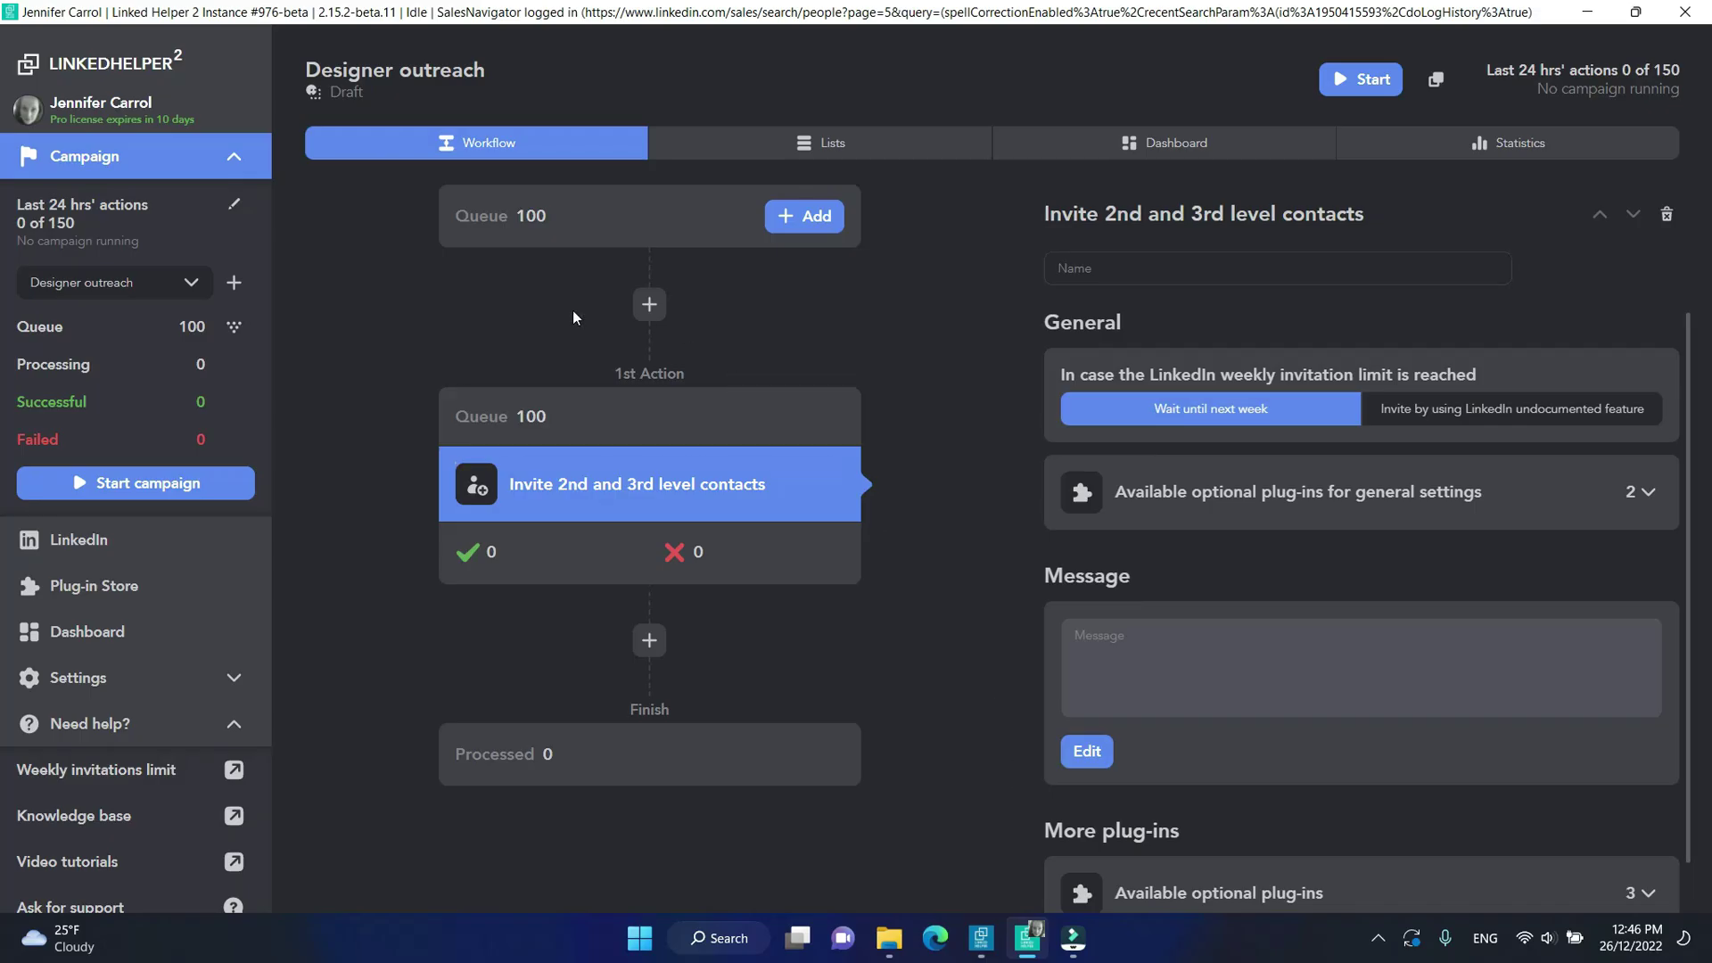
Step: Open the Plug-in Store and browse the Actions and Action extensions plug-in cards
click(154, 594)
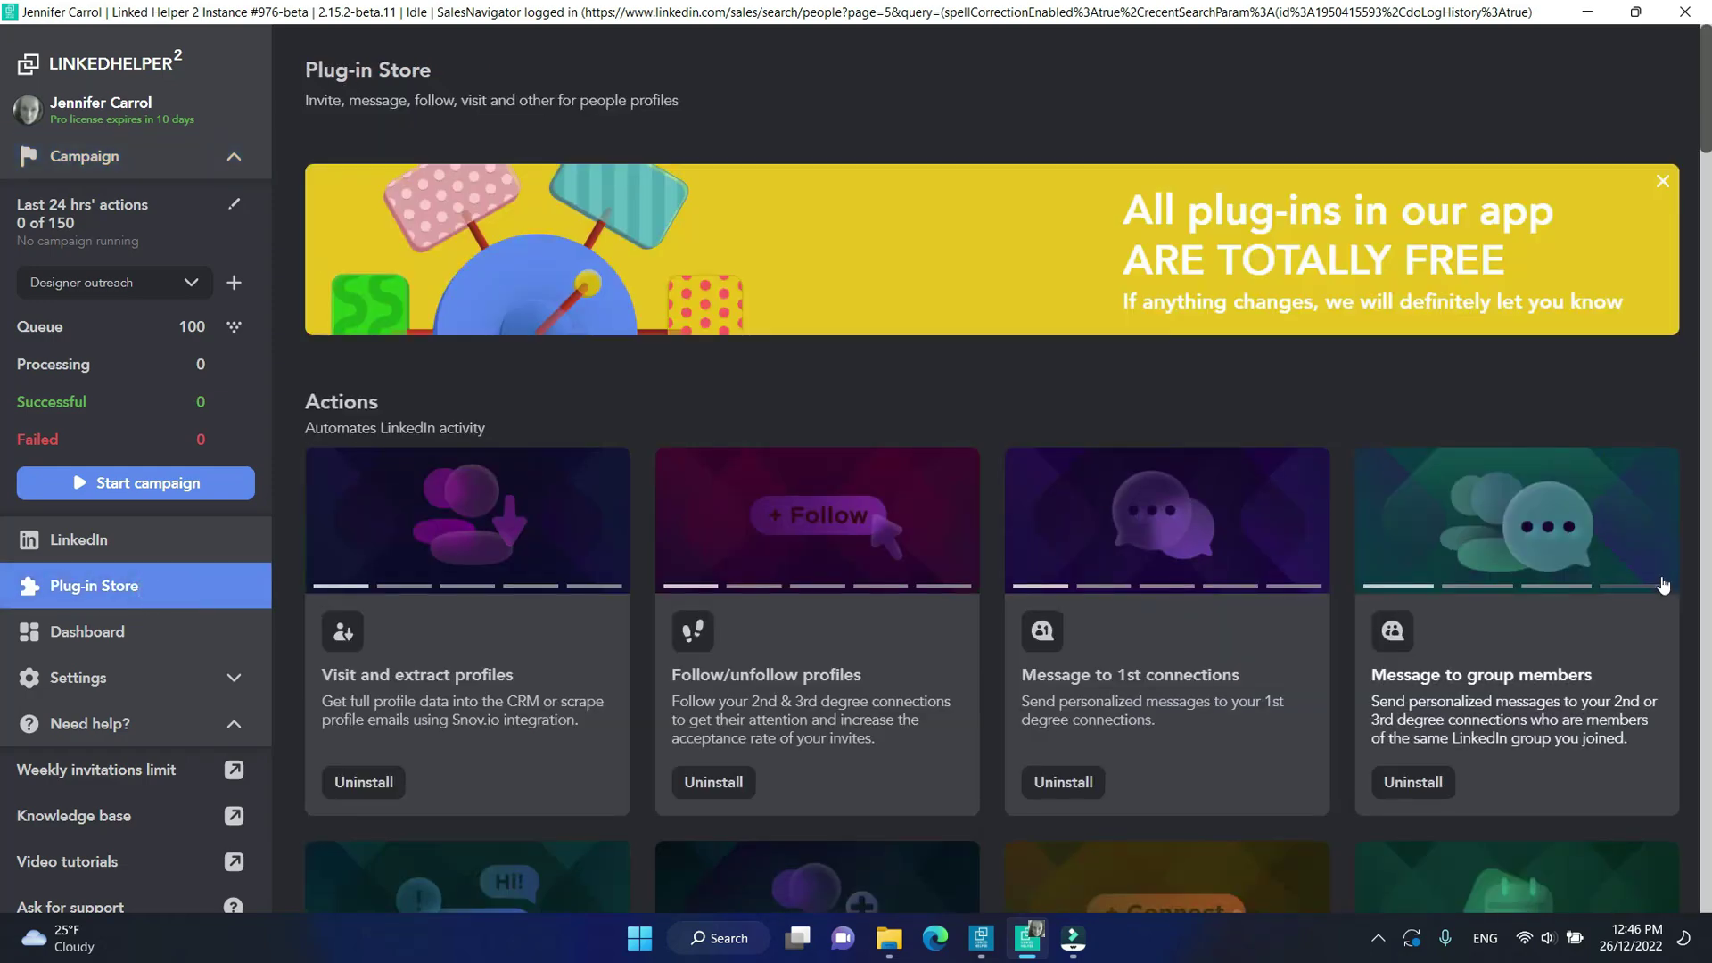
scroll(1663, 584, down, 8)
scroll(1664, 584, down, 10)
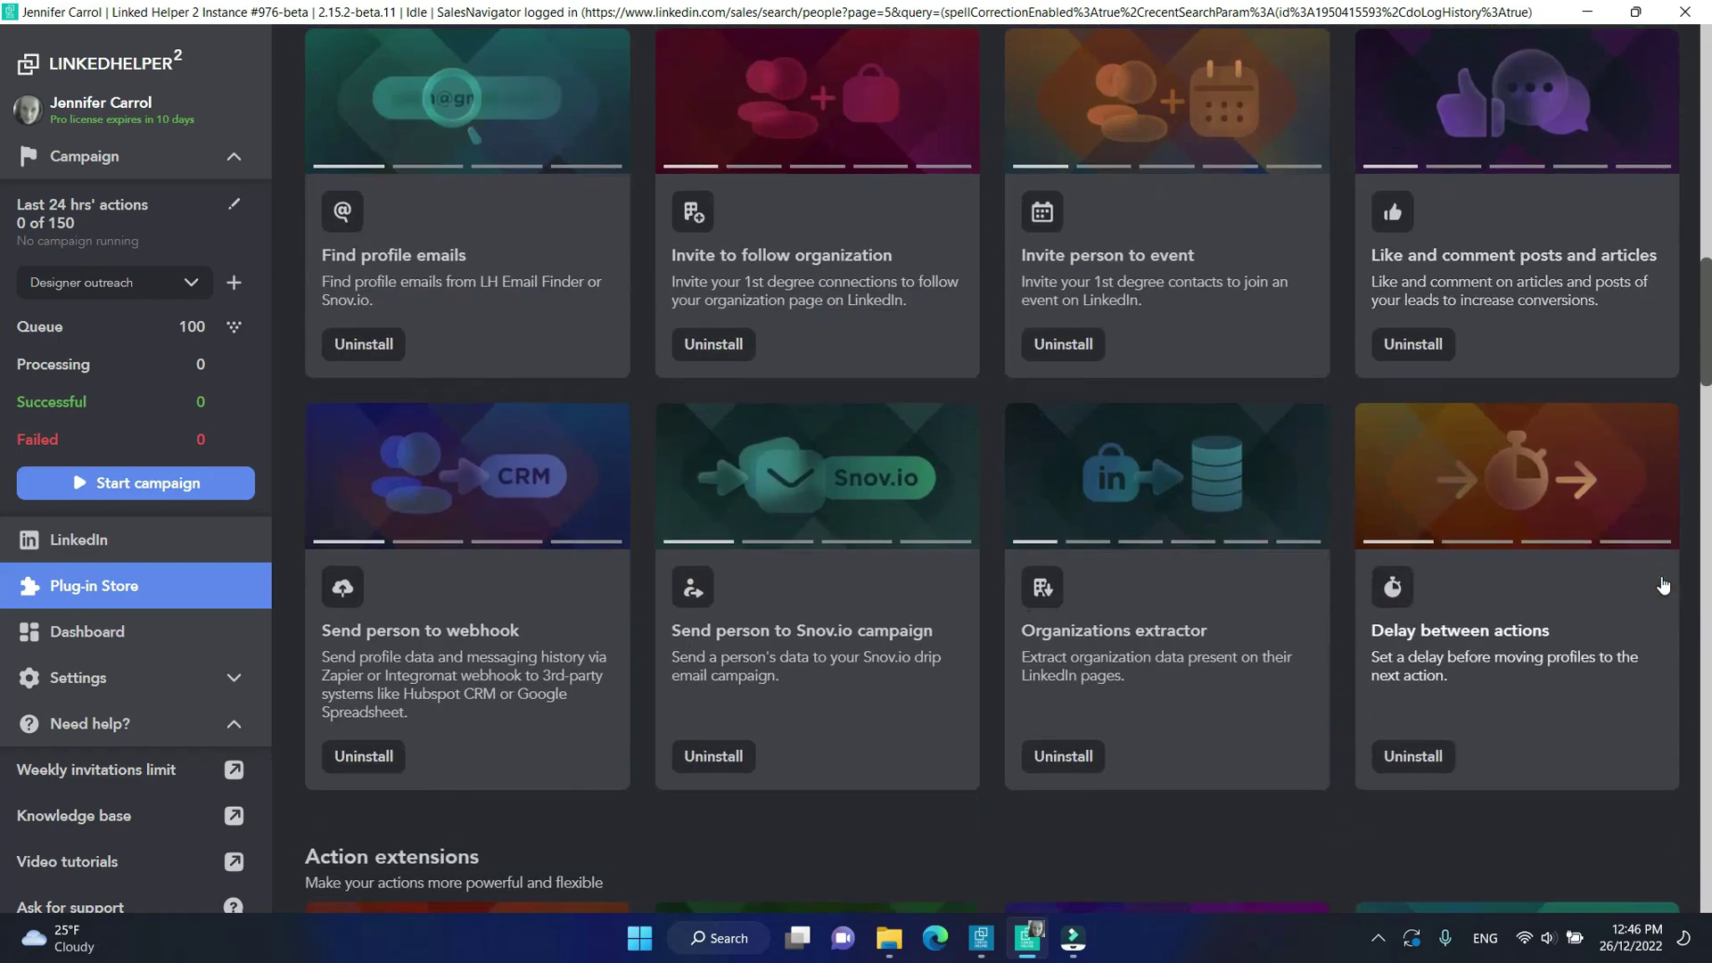
scroll(1663, 584, down, 10)
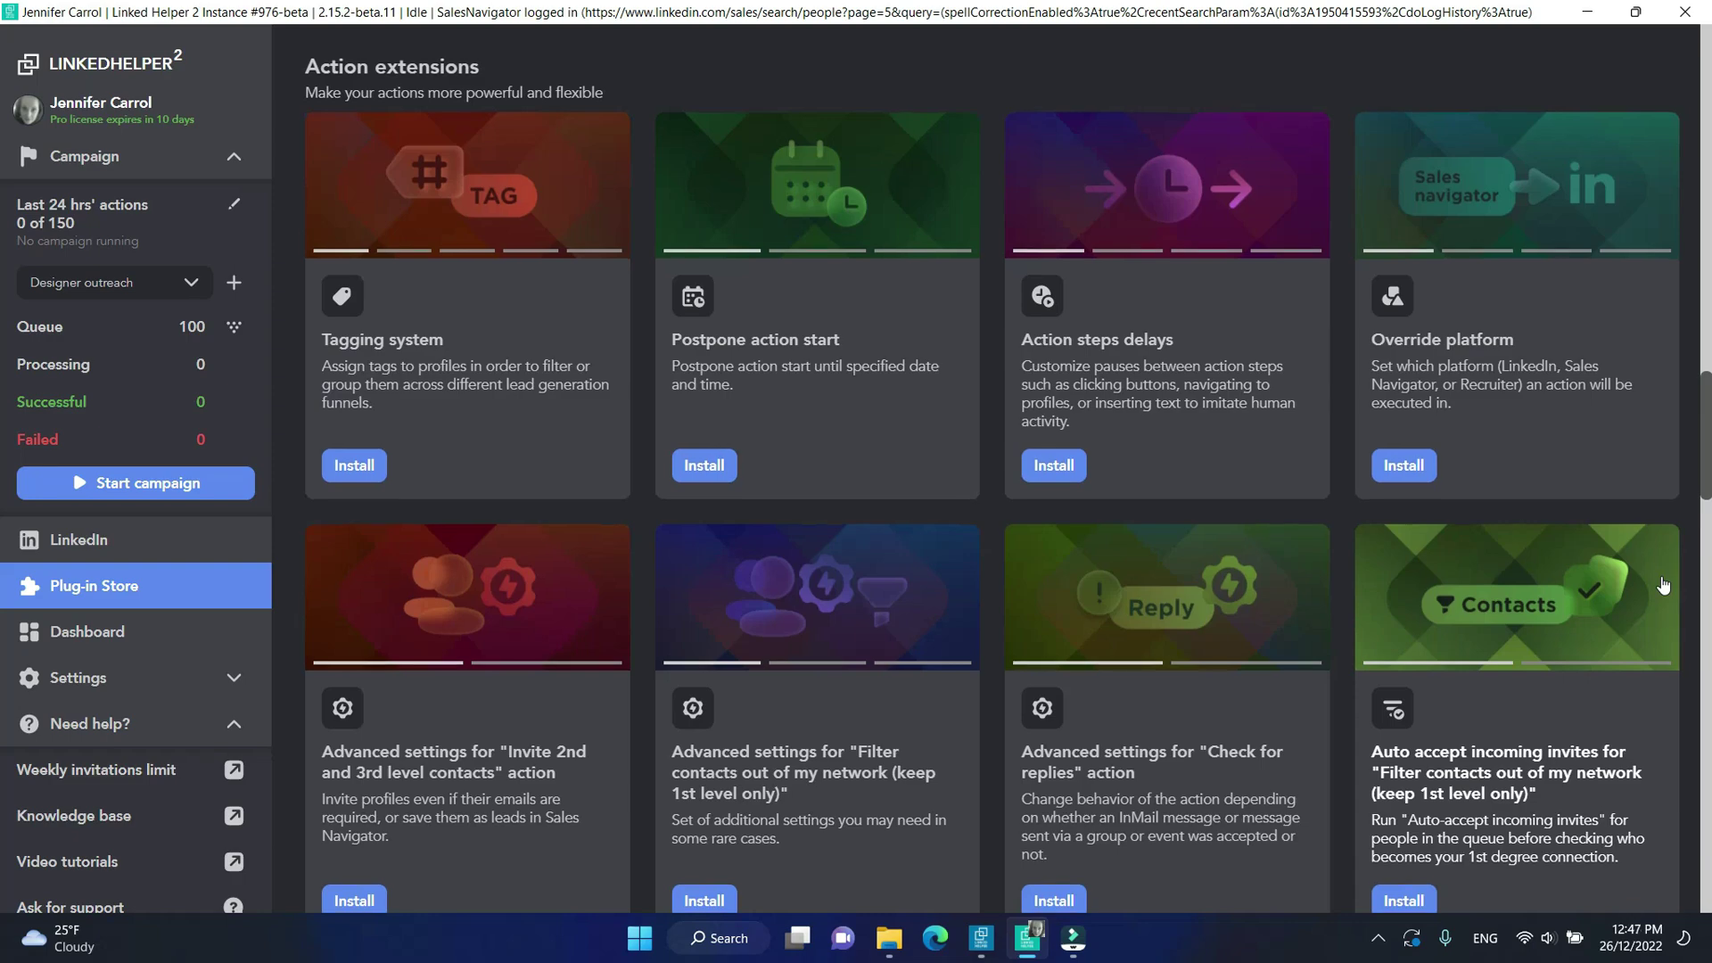
scroll(1663, 584, down, 17)
scroll(1663, 584, down, 1)
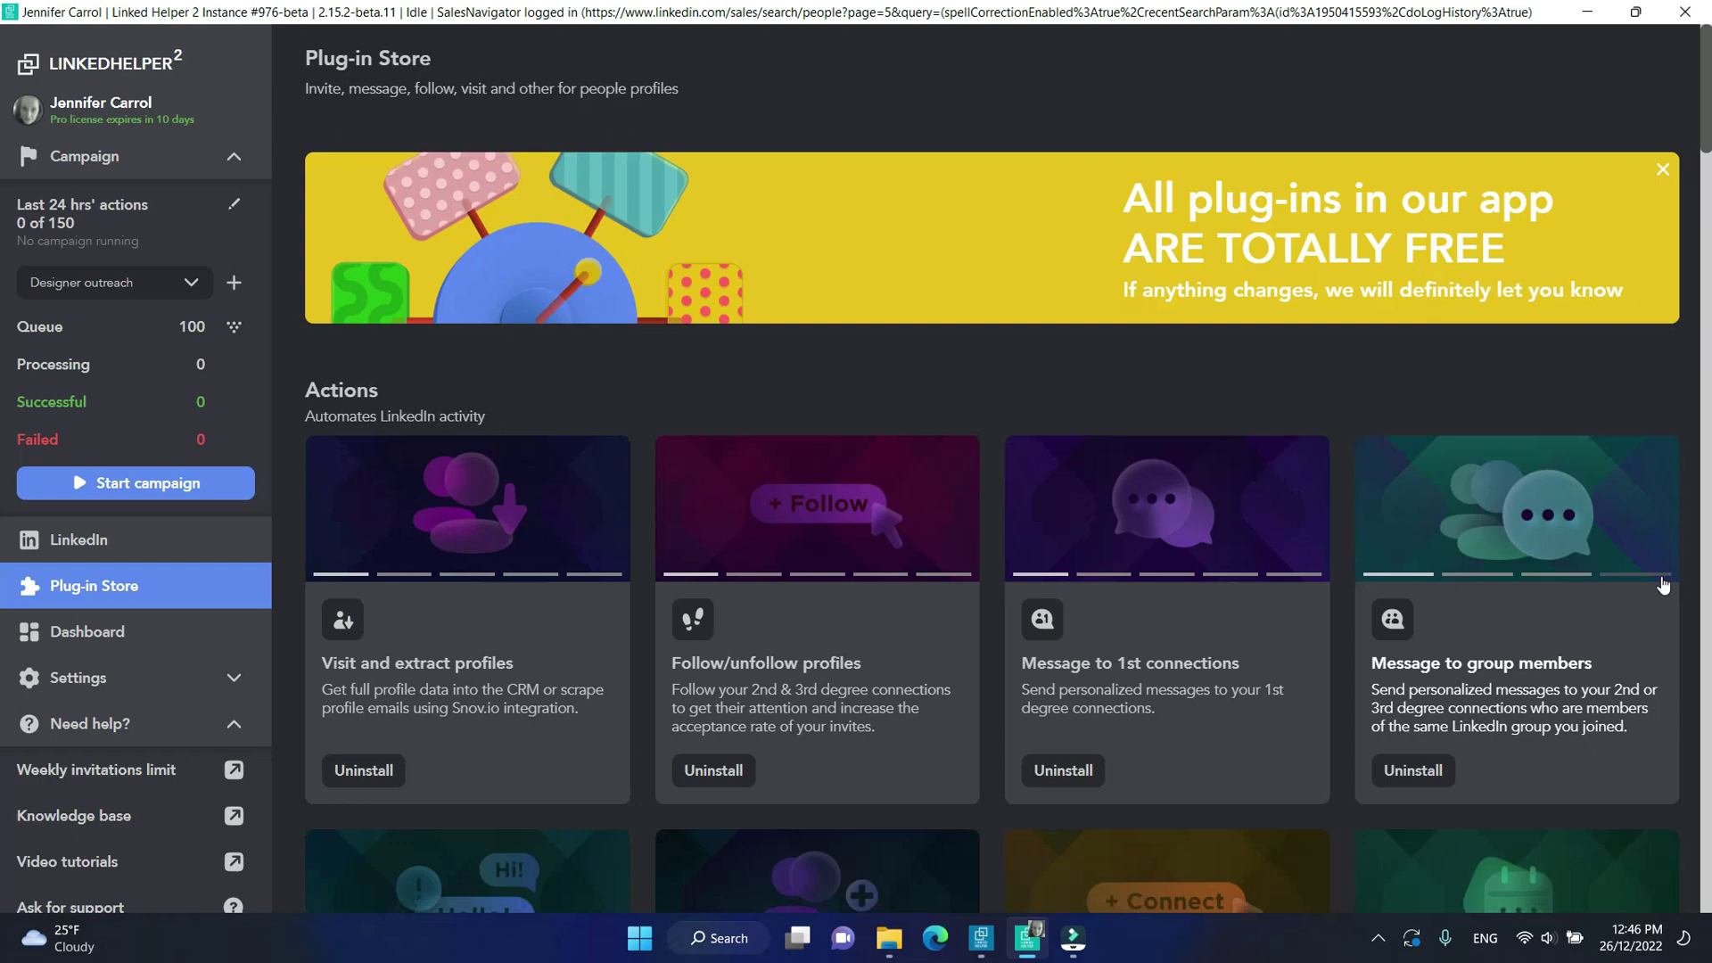
scroll(1663, 585, down, 5)
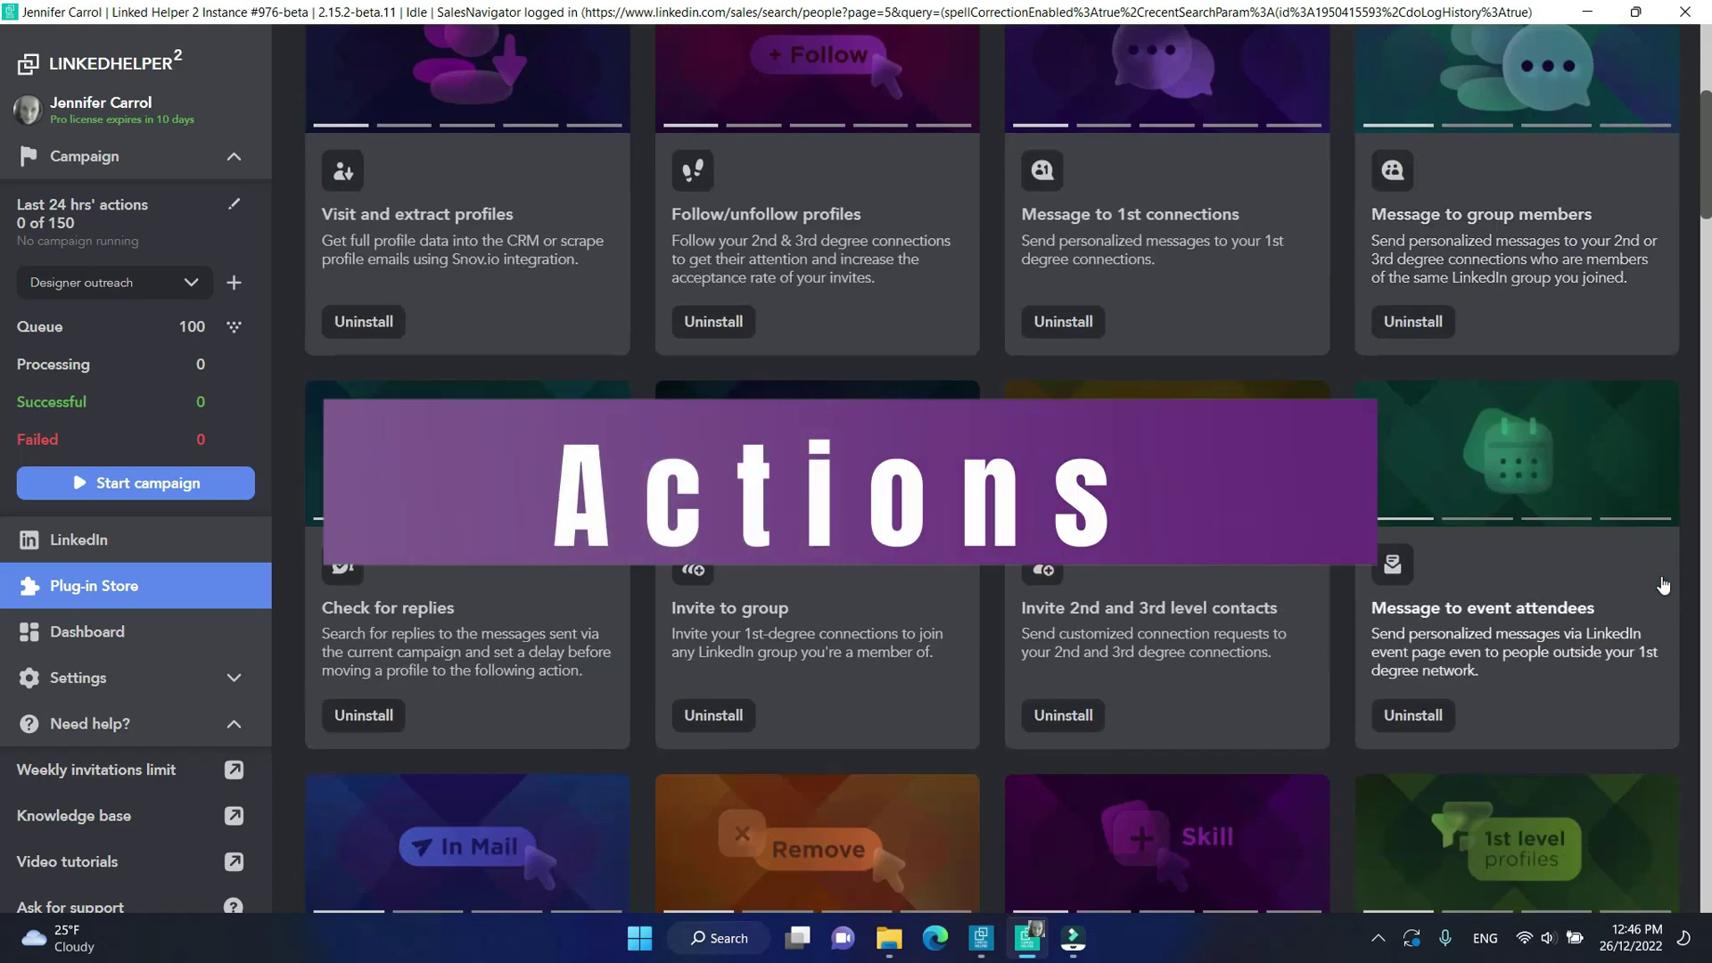
scroll(1664, 585, down, 9)
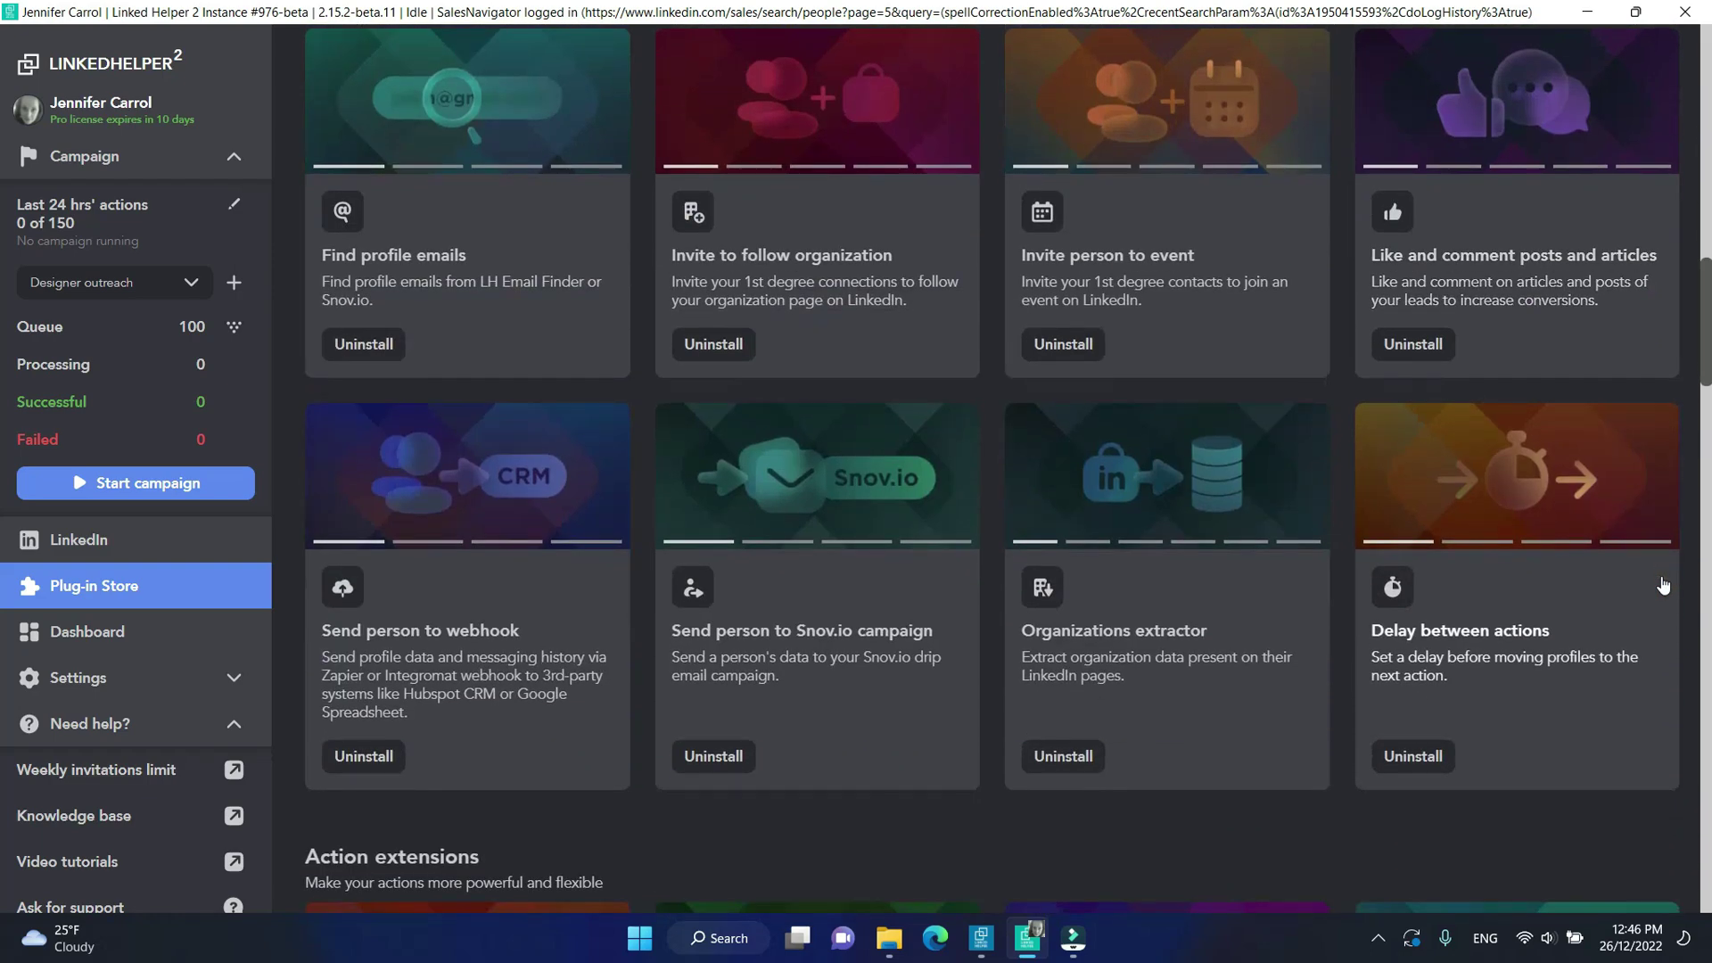
scroll(1663, 585, down, 9)
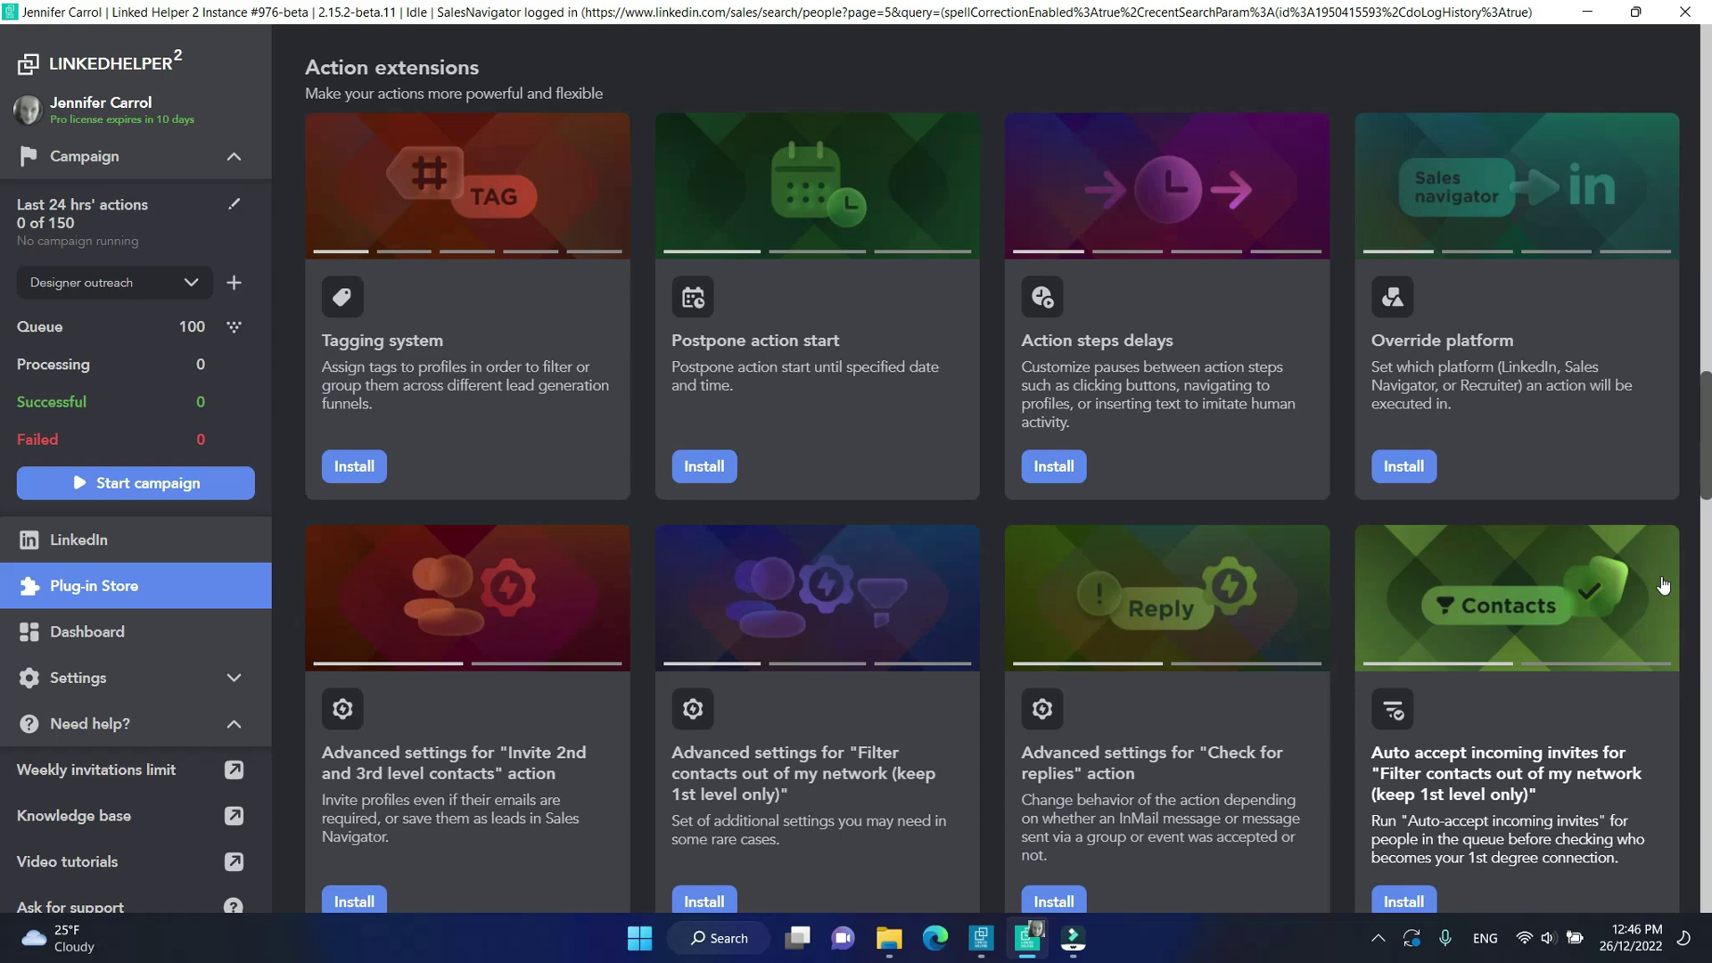
scroll(1663, 585, down, 15)
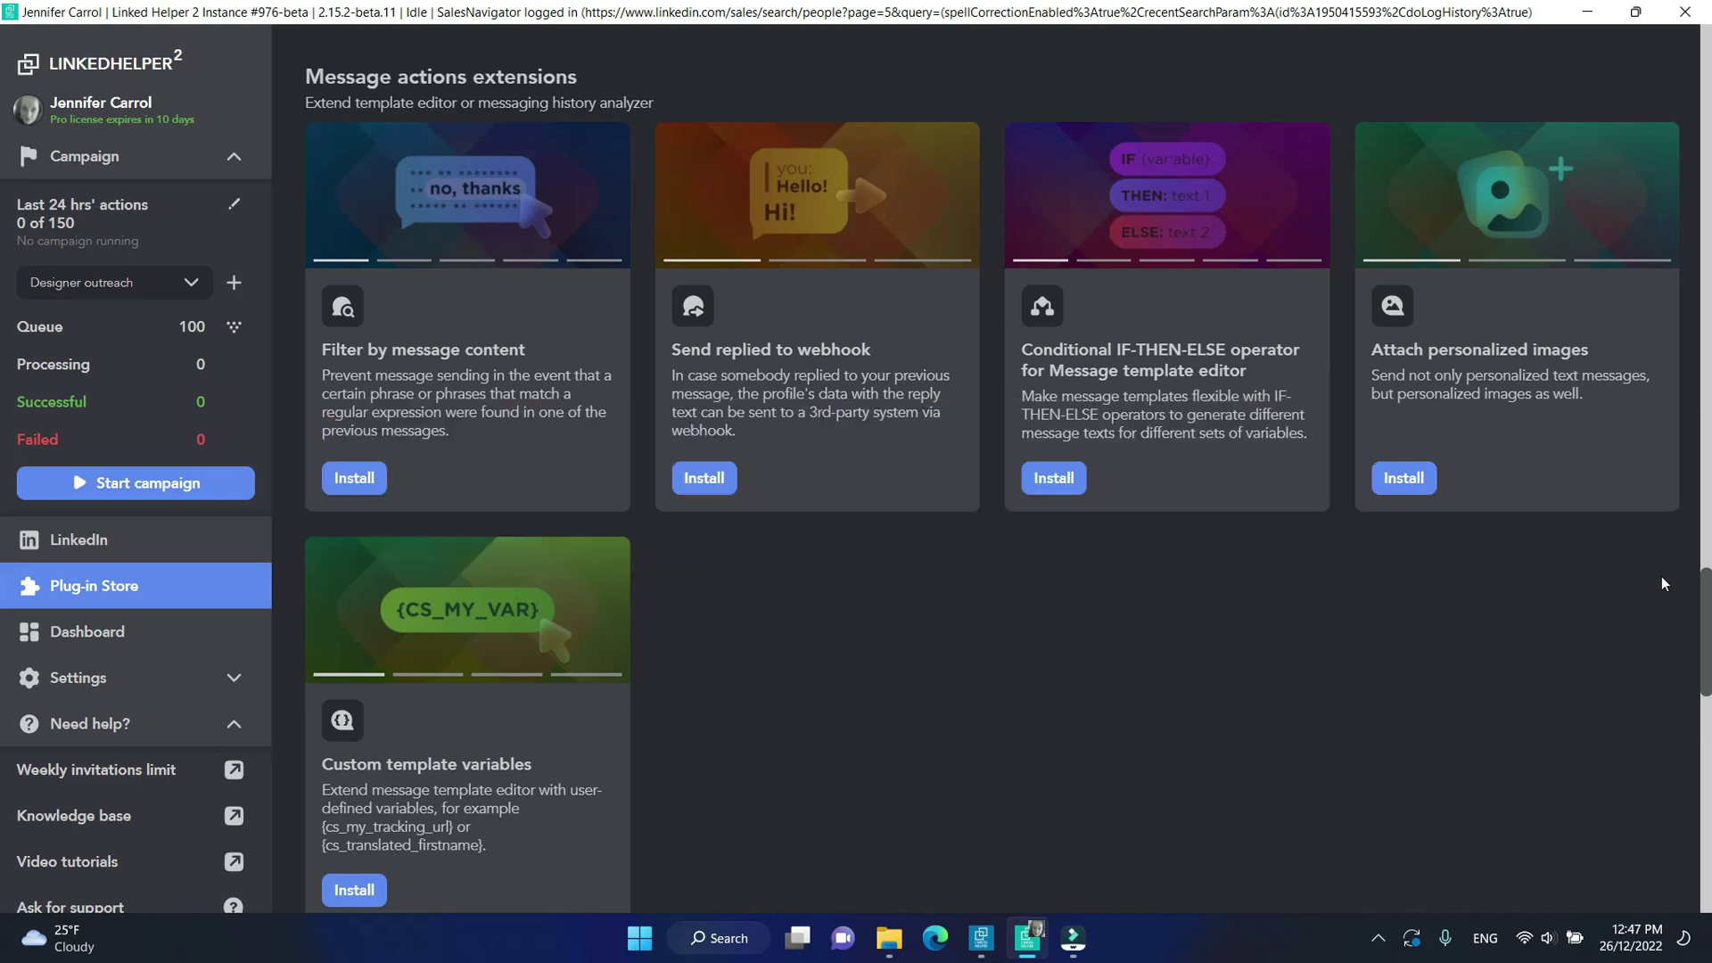
scroll(1663, 582, down, 10)
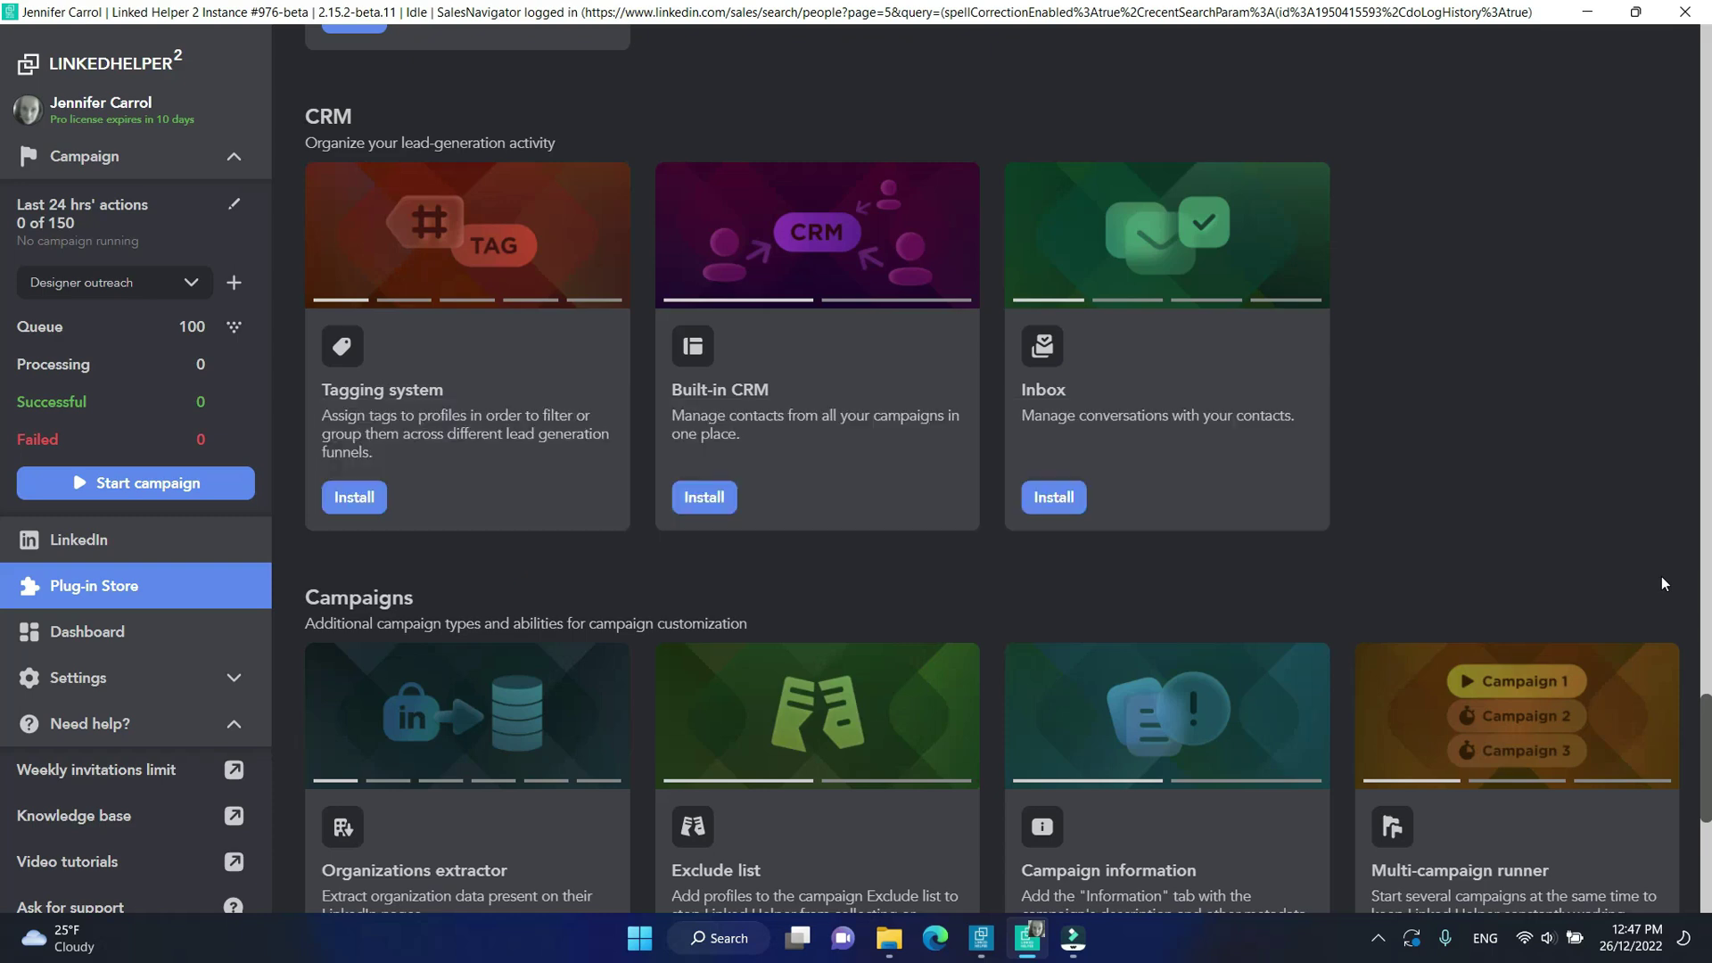
scroll(1662, 582, down, 5)
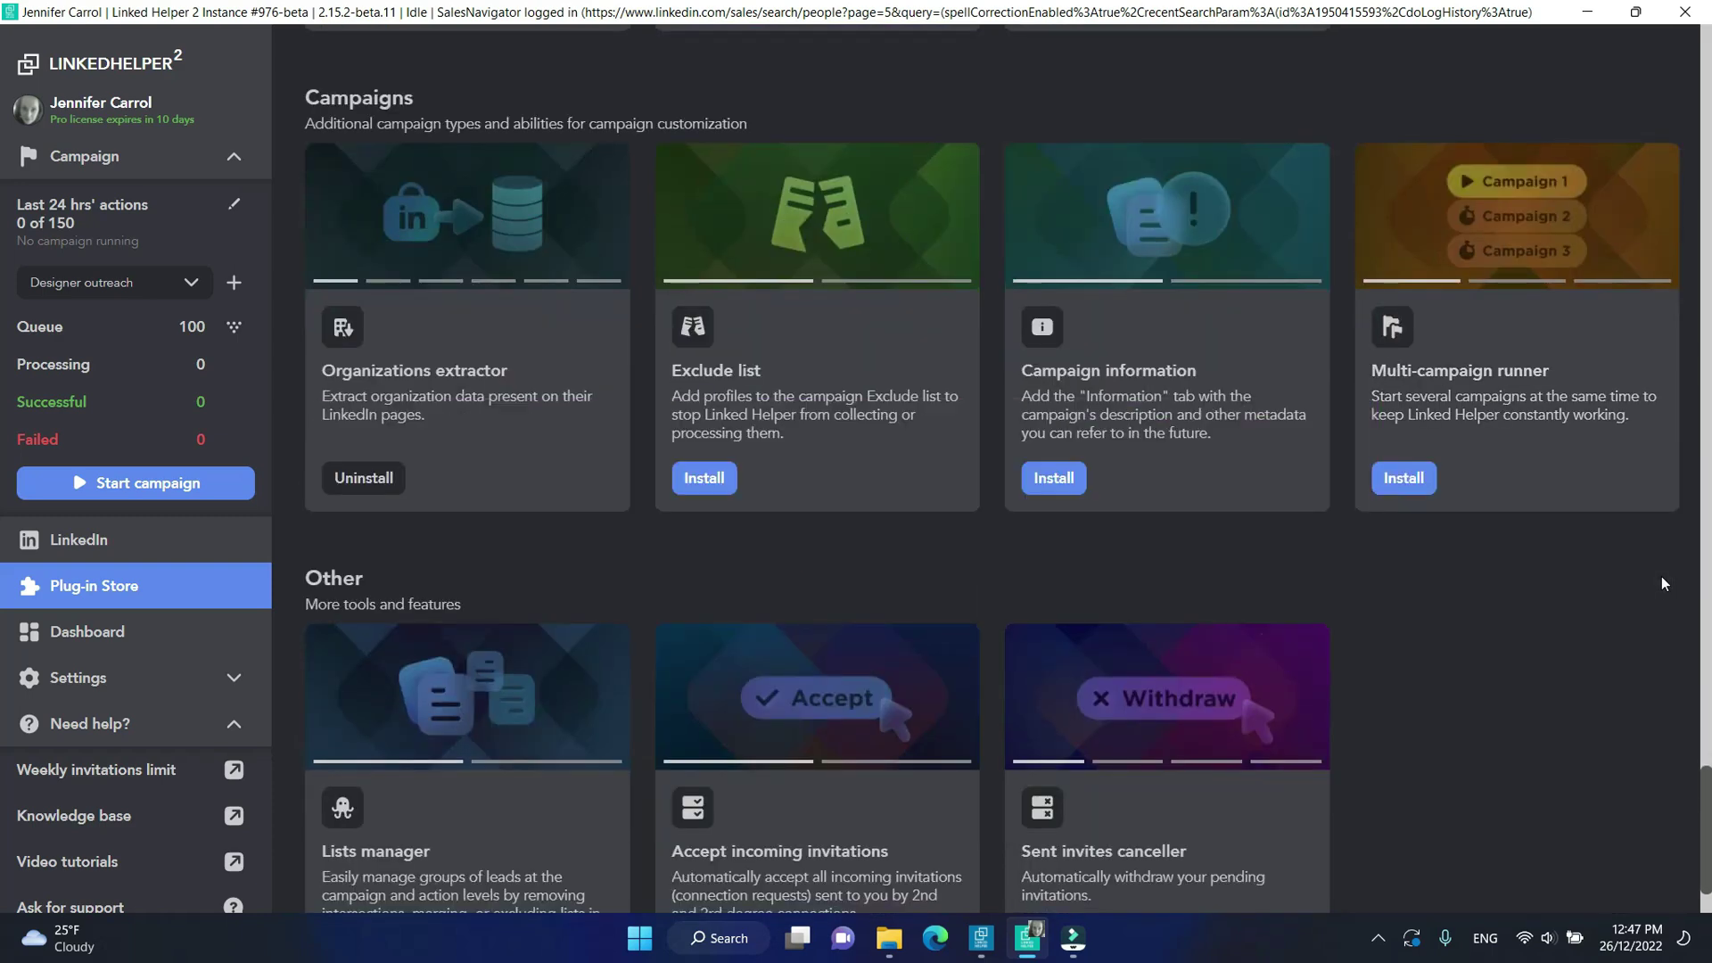
scroll(1662, 583, down, 2)
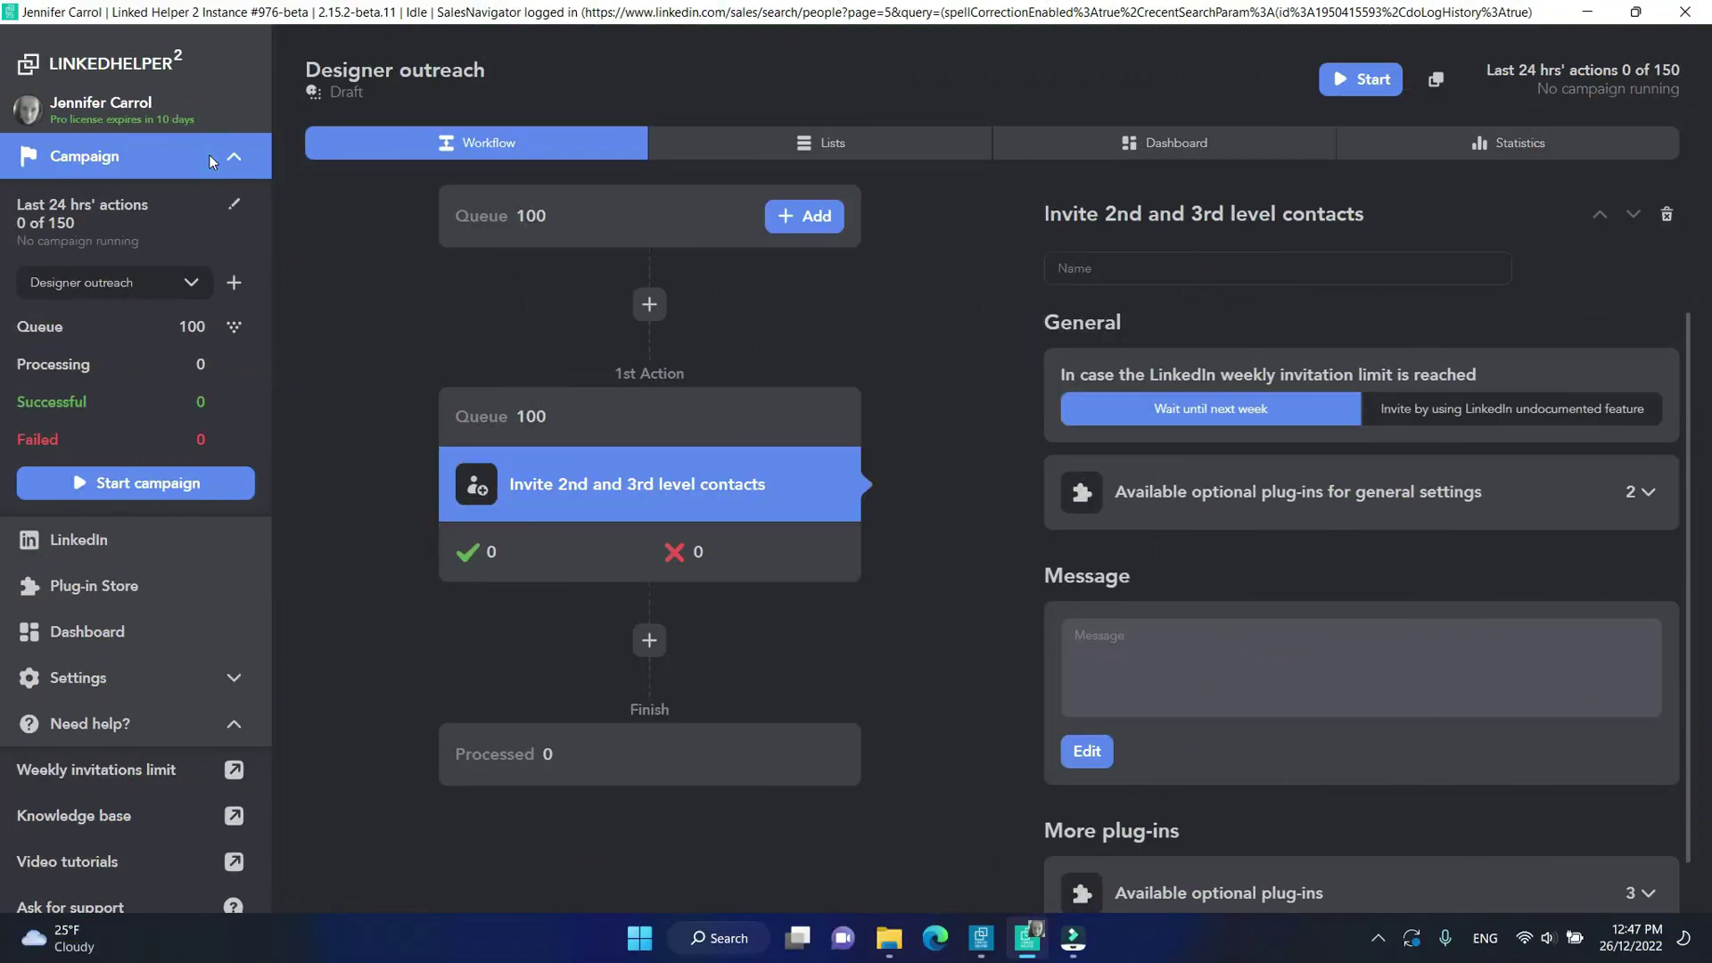
click(539, 215)
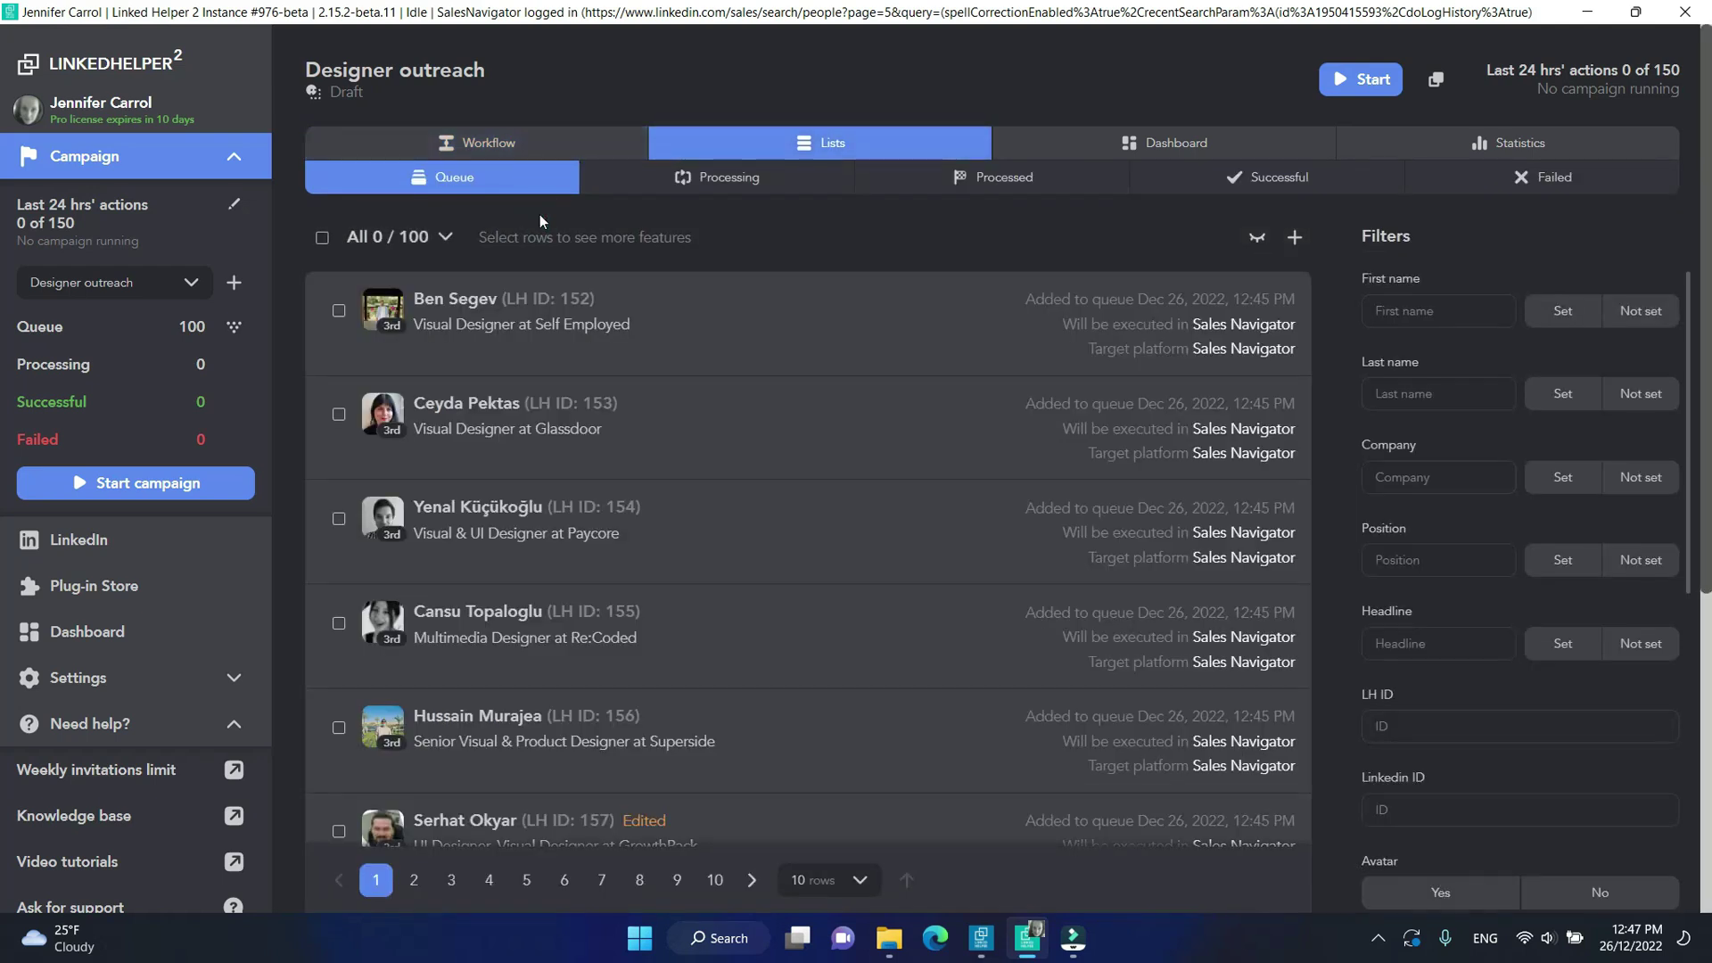
click(532, 138)
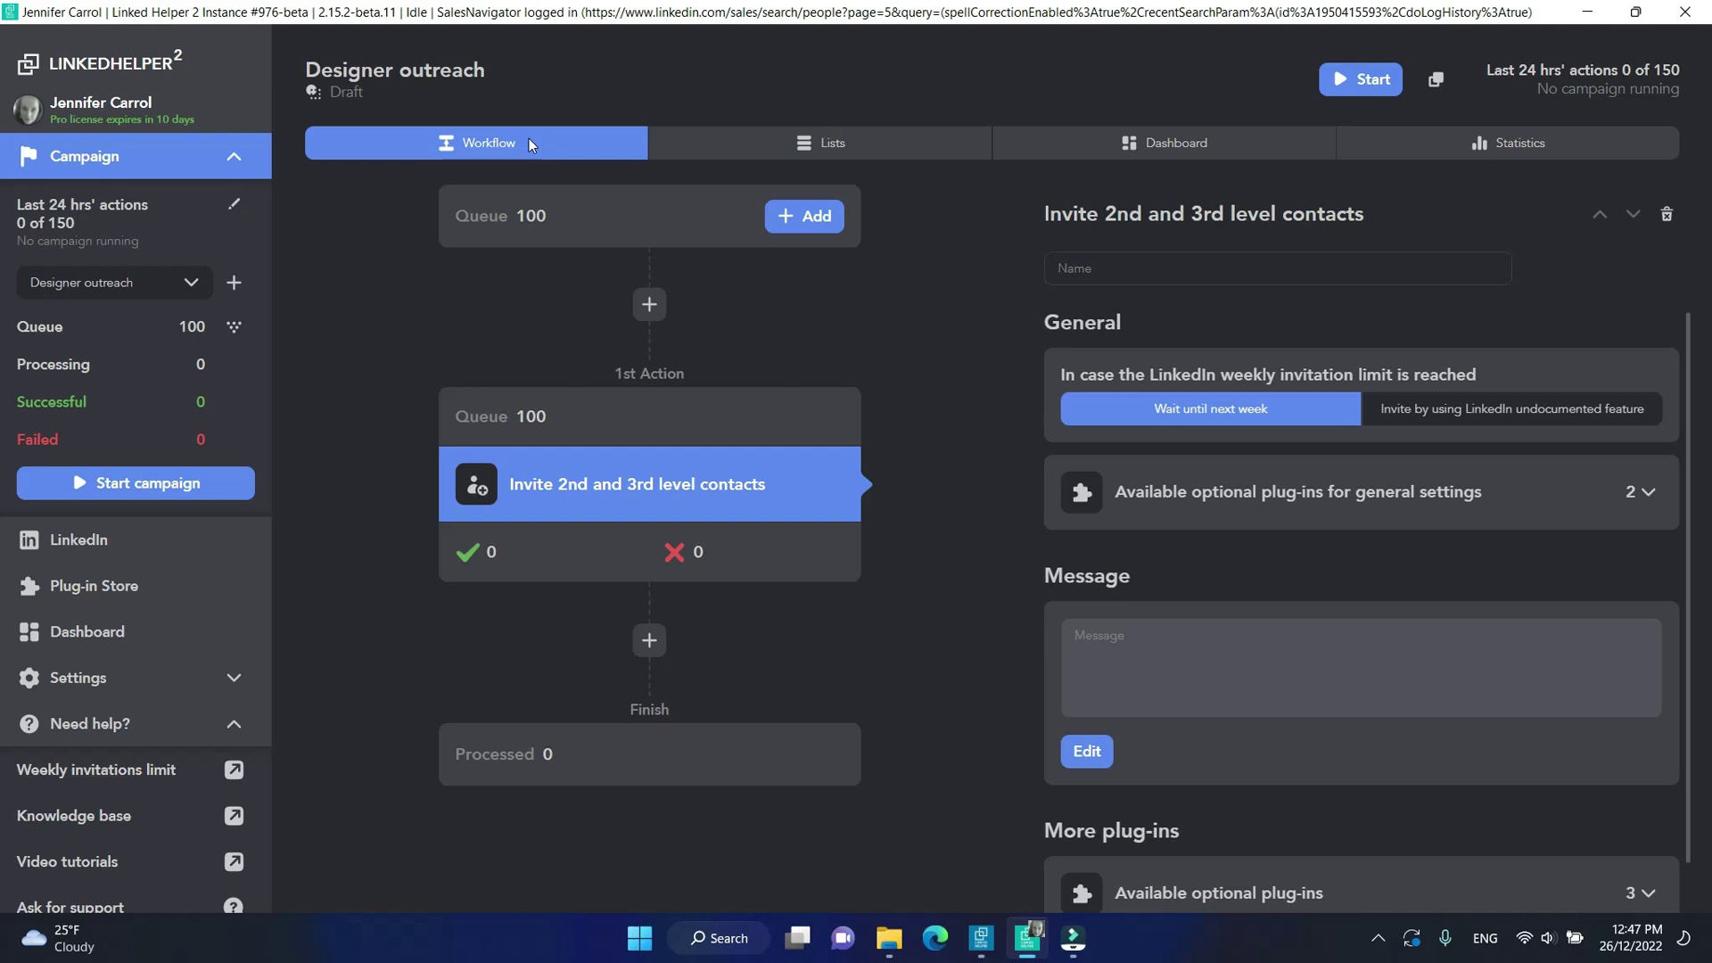
Step: Install the Postpone action start plug-in from the Plug-in Store
click(199, 589)
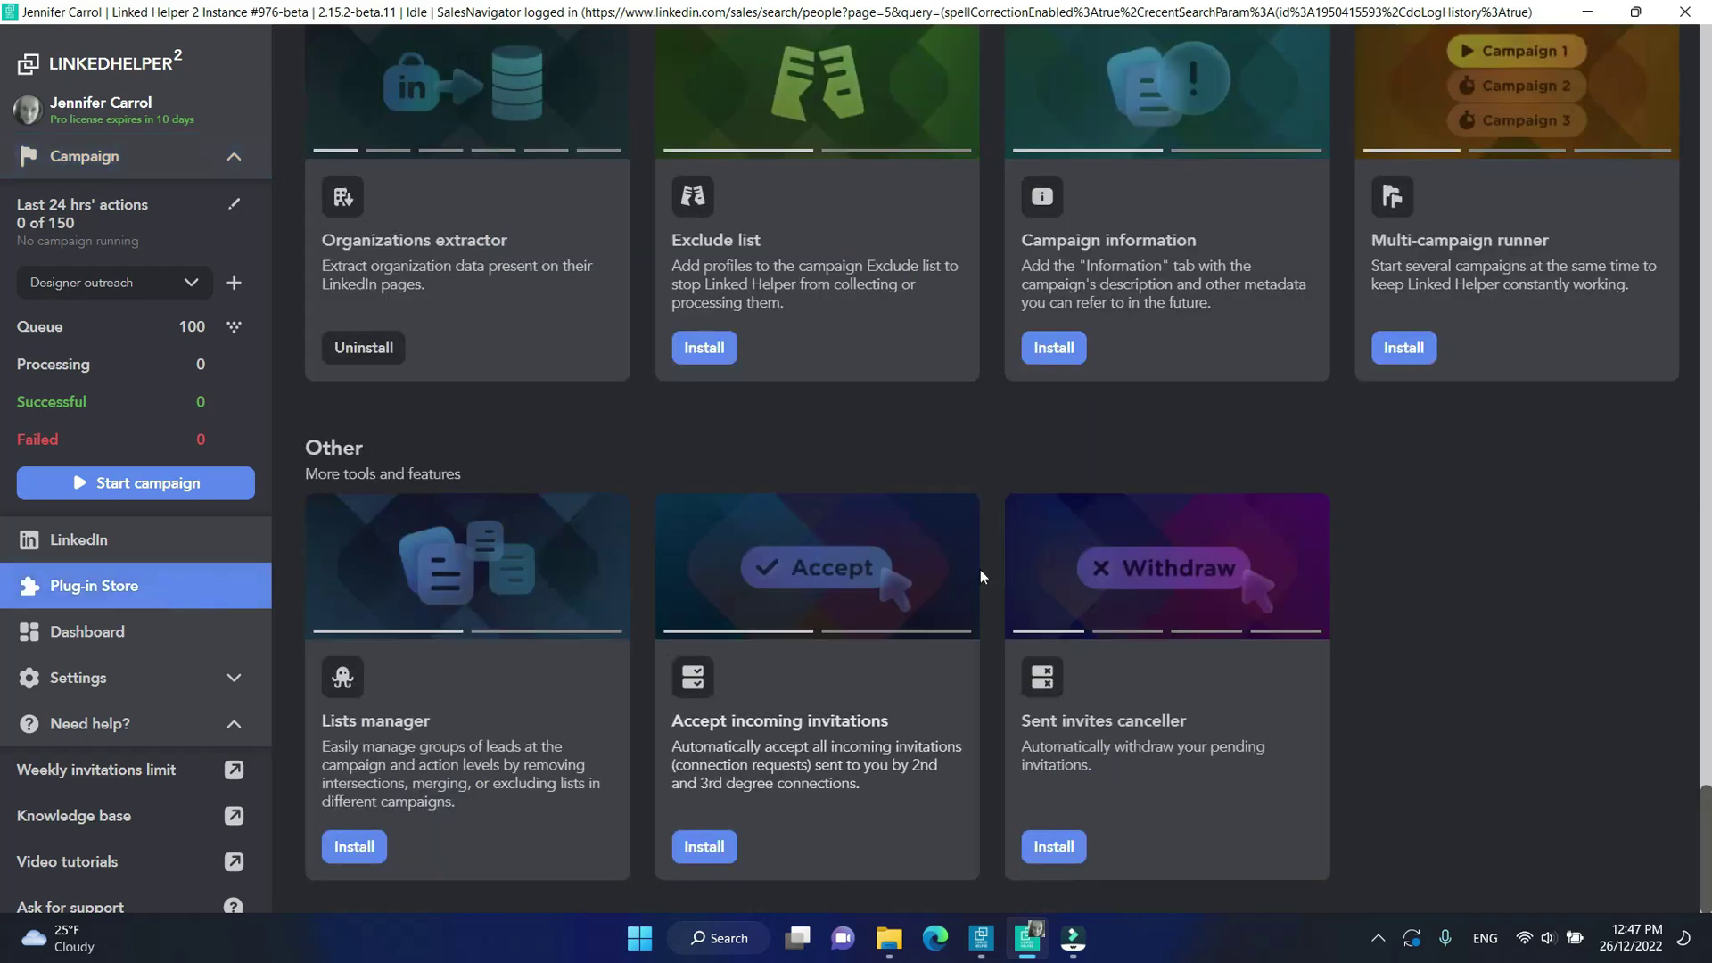
scroll(981, 571, up, 15)
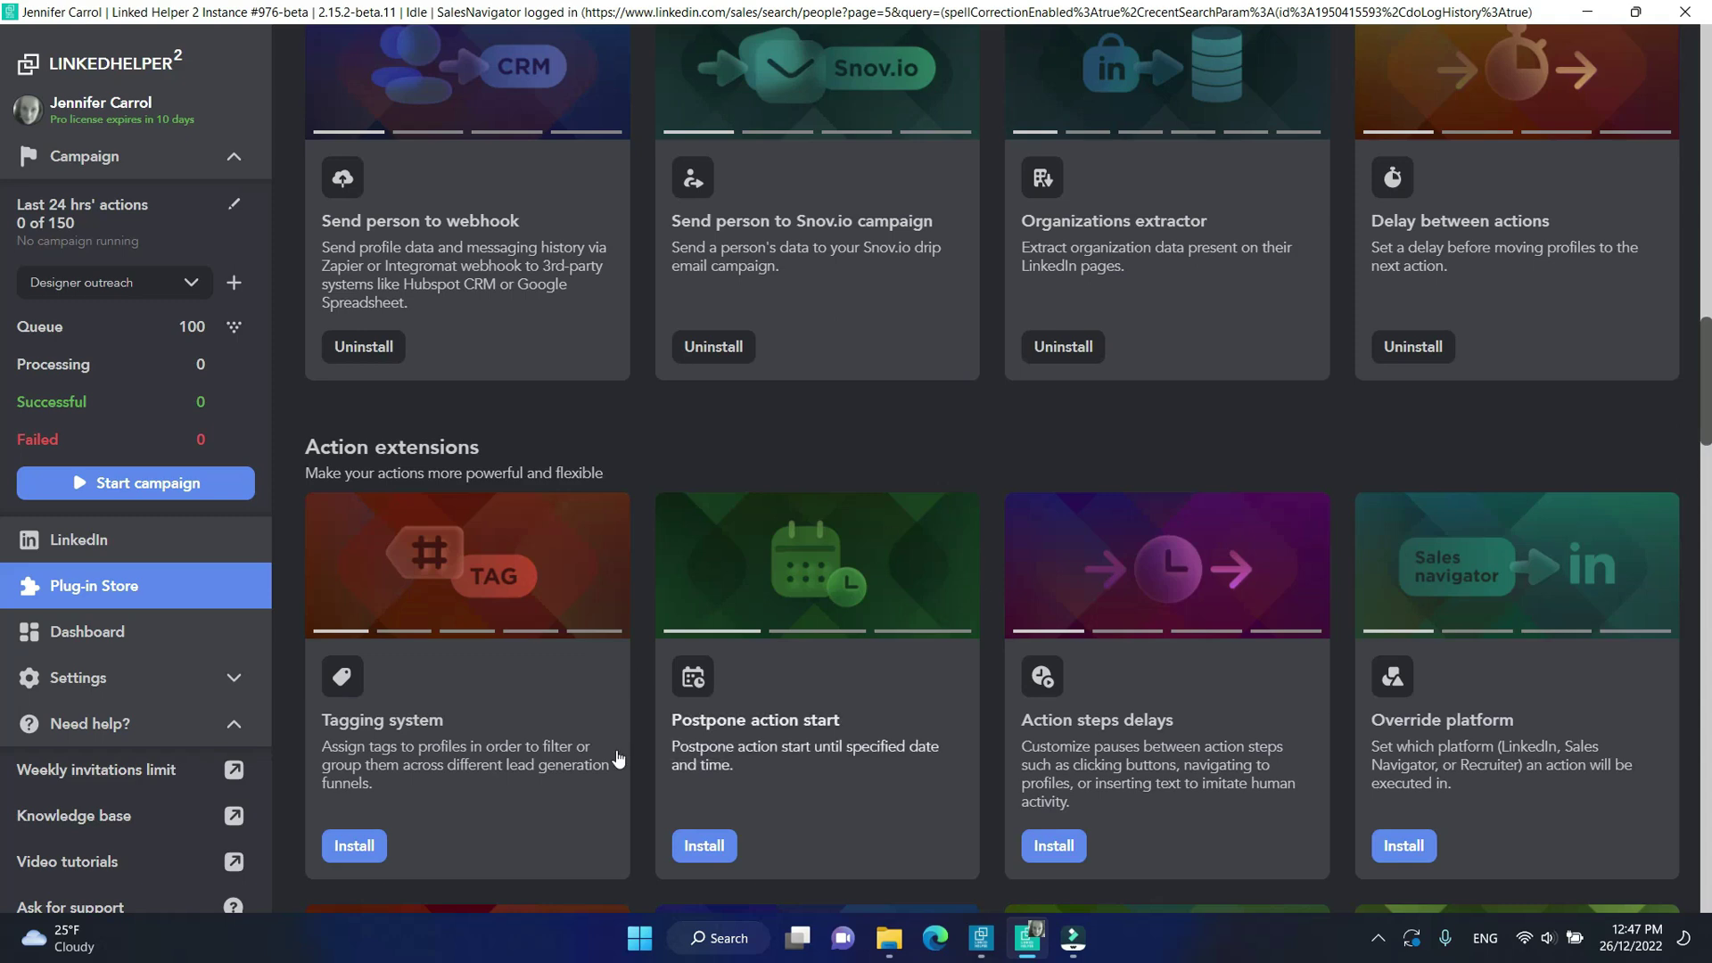
click(710, 855)
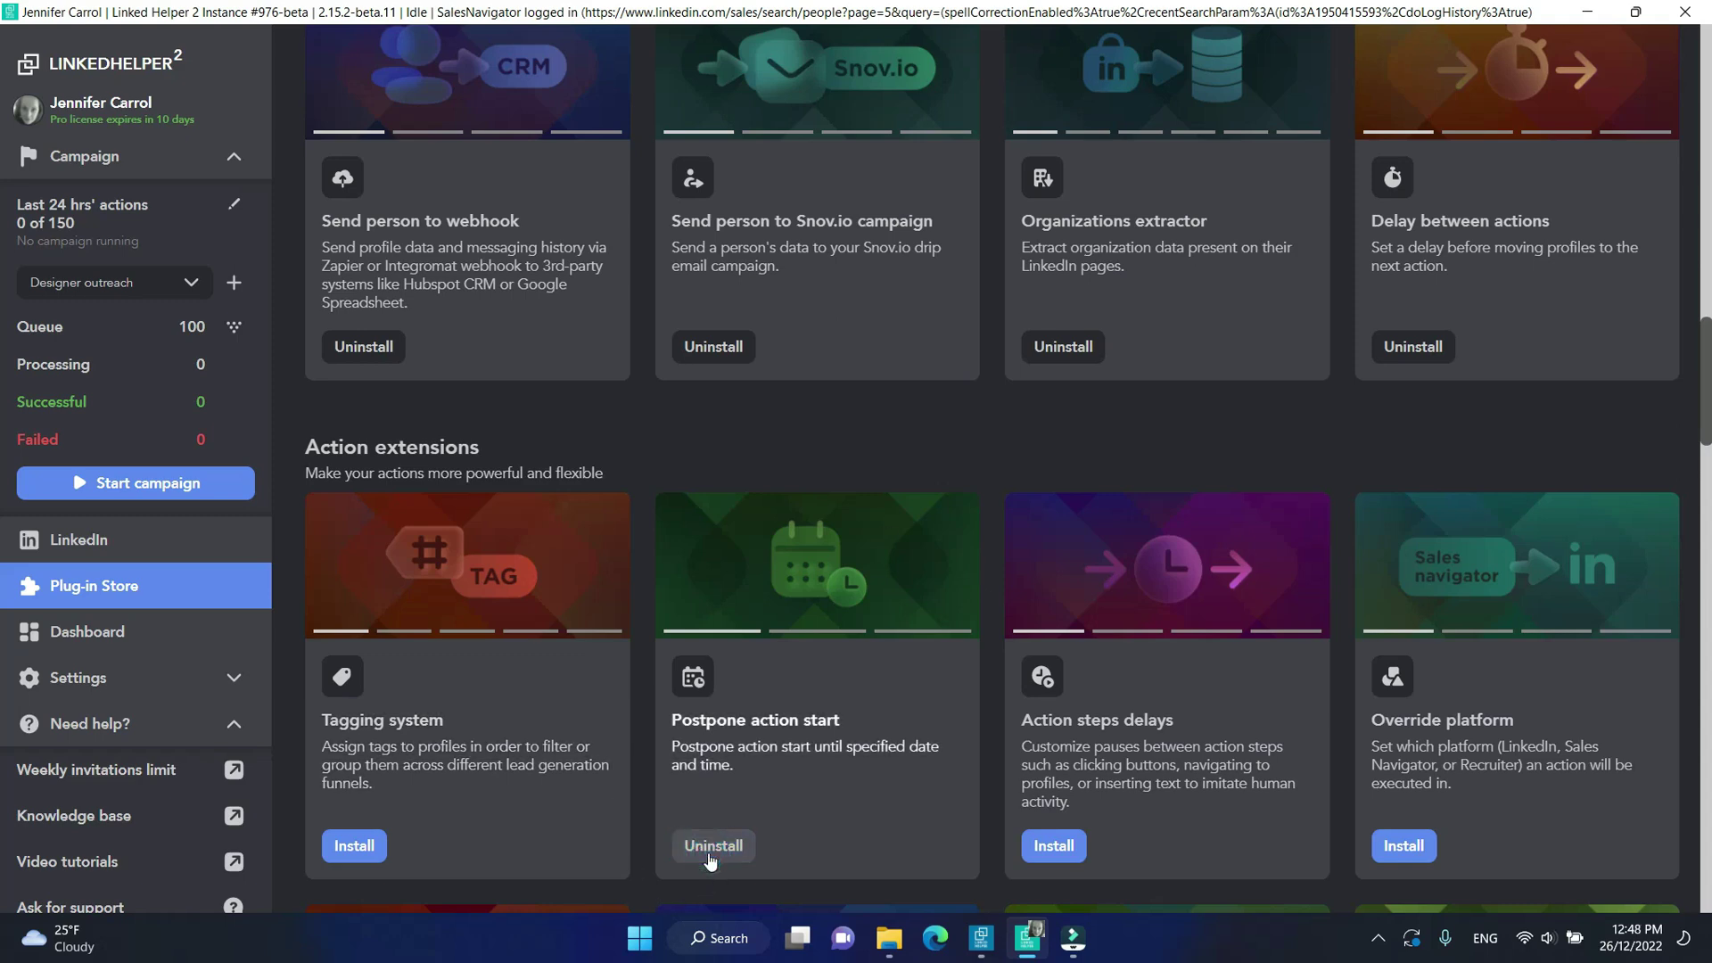
Step: Set the invite action's postponed start date to 1 January 2023
click(78, 159)
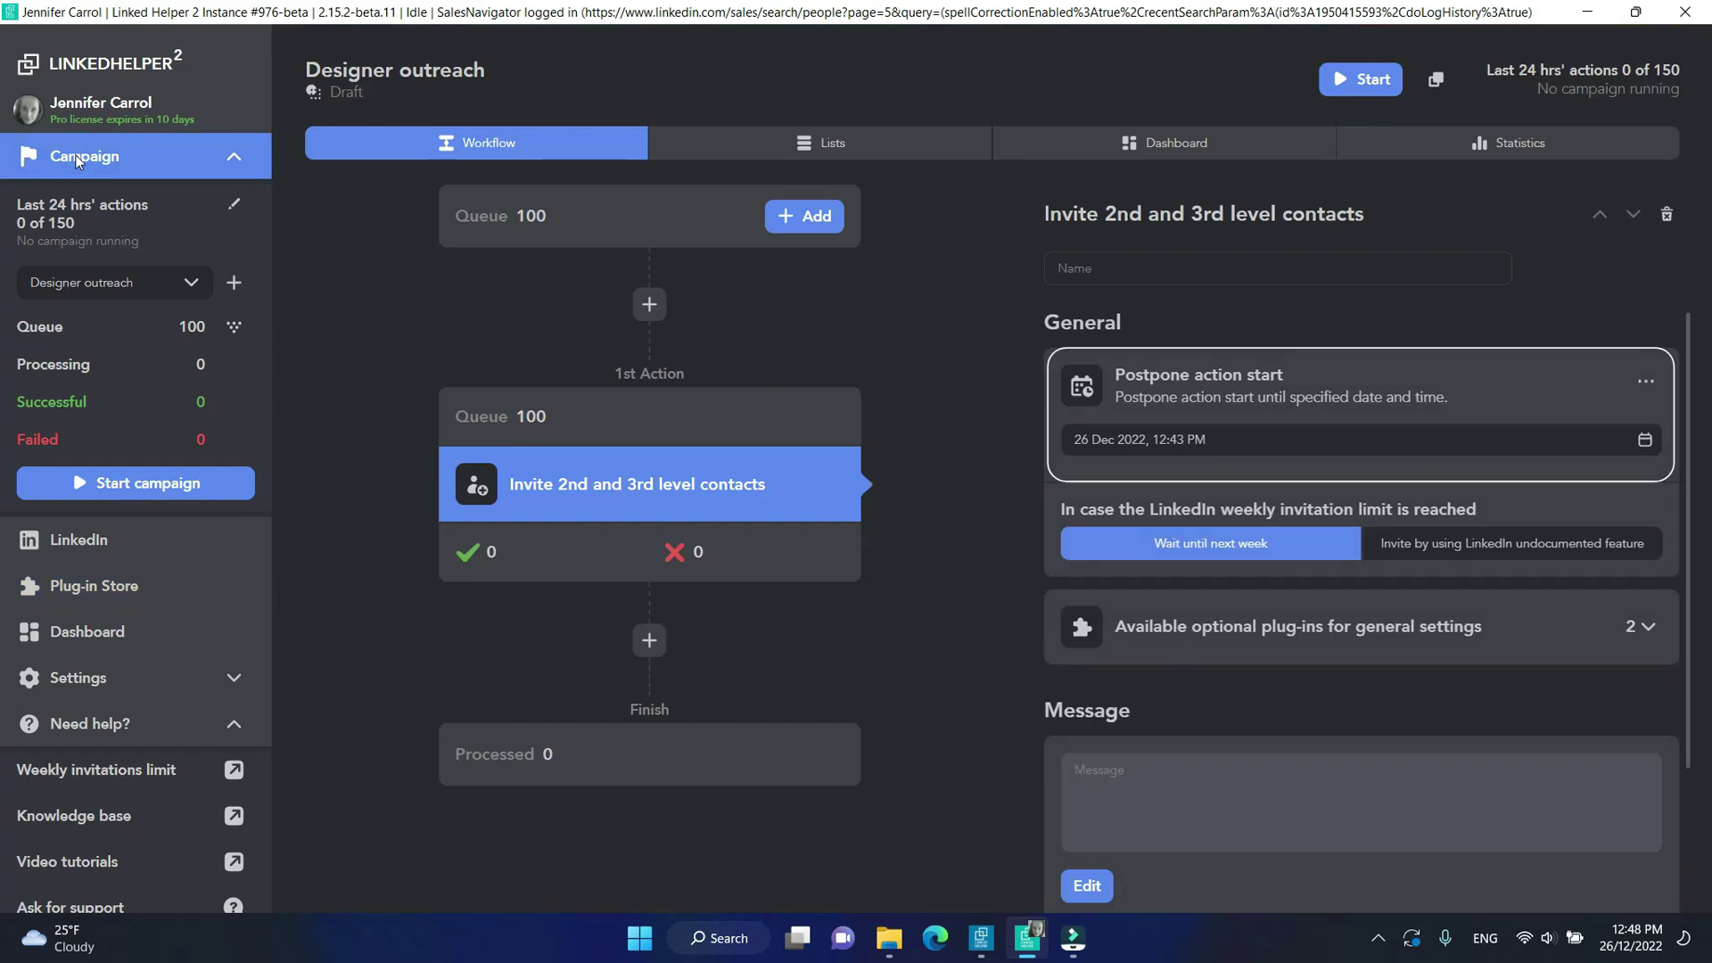
click(1646, 440)
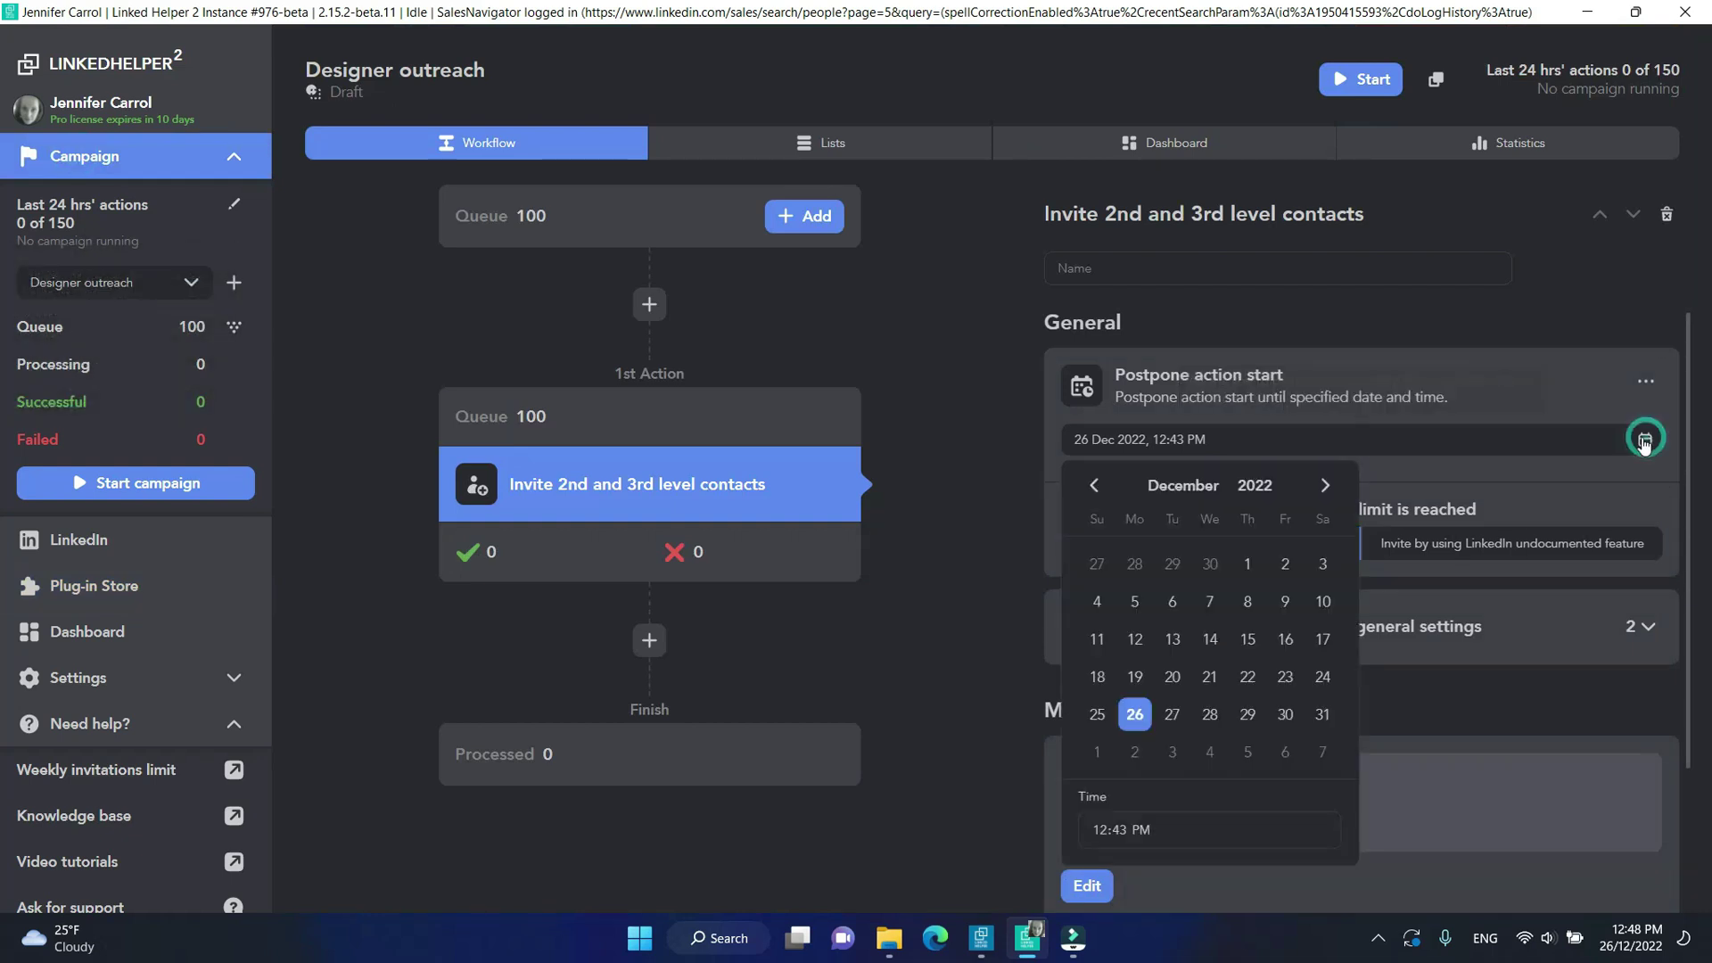
click(1089, 758)
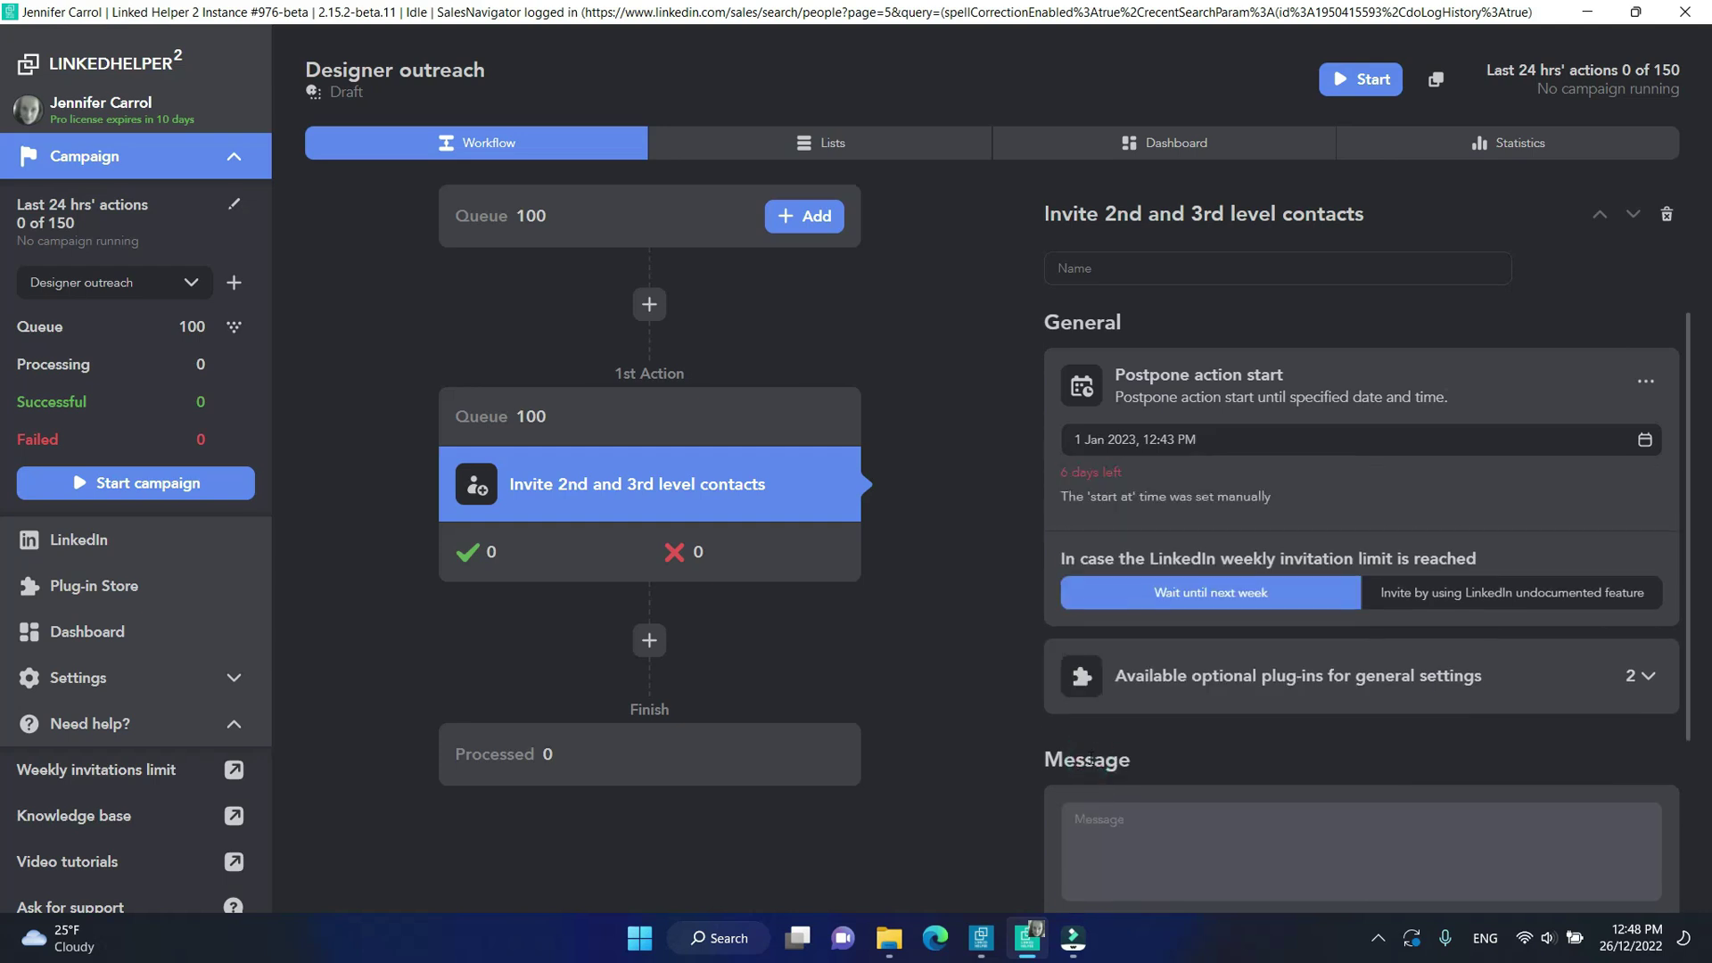
Step: Review the queue of 100 contacts, then go back to the workflow and the Plug-in Store
click(515, 223)
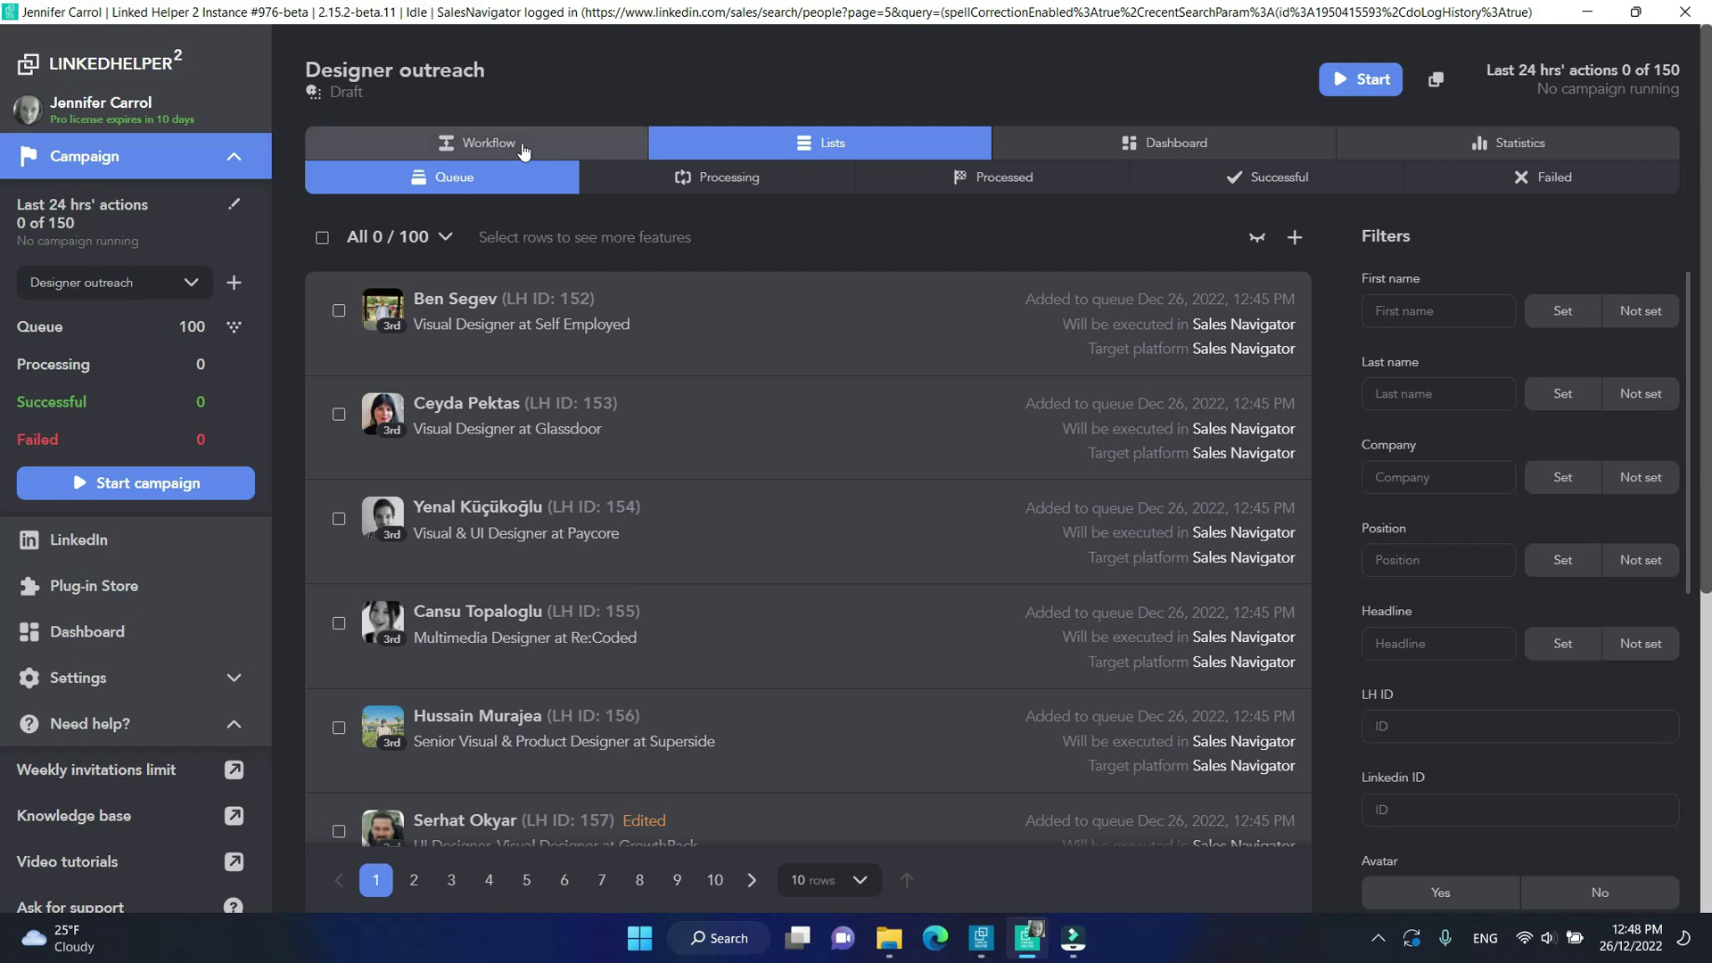
click(524, 147)
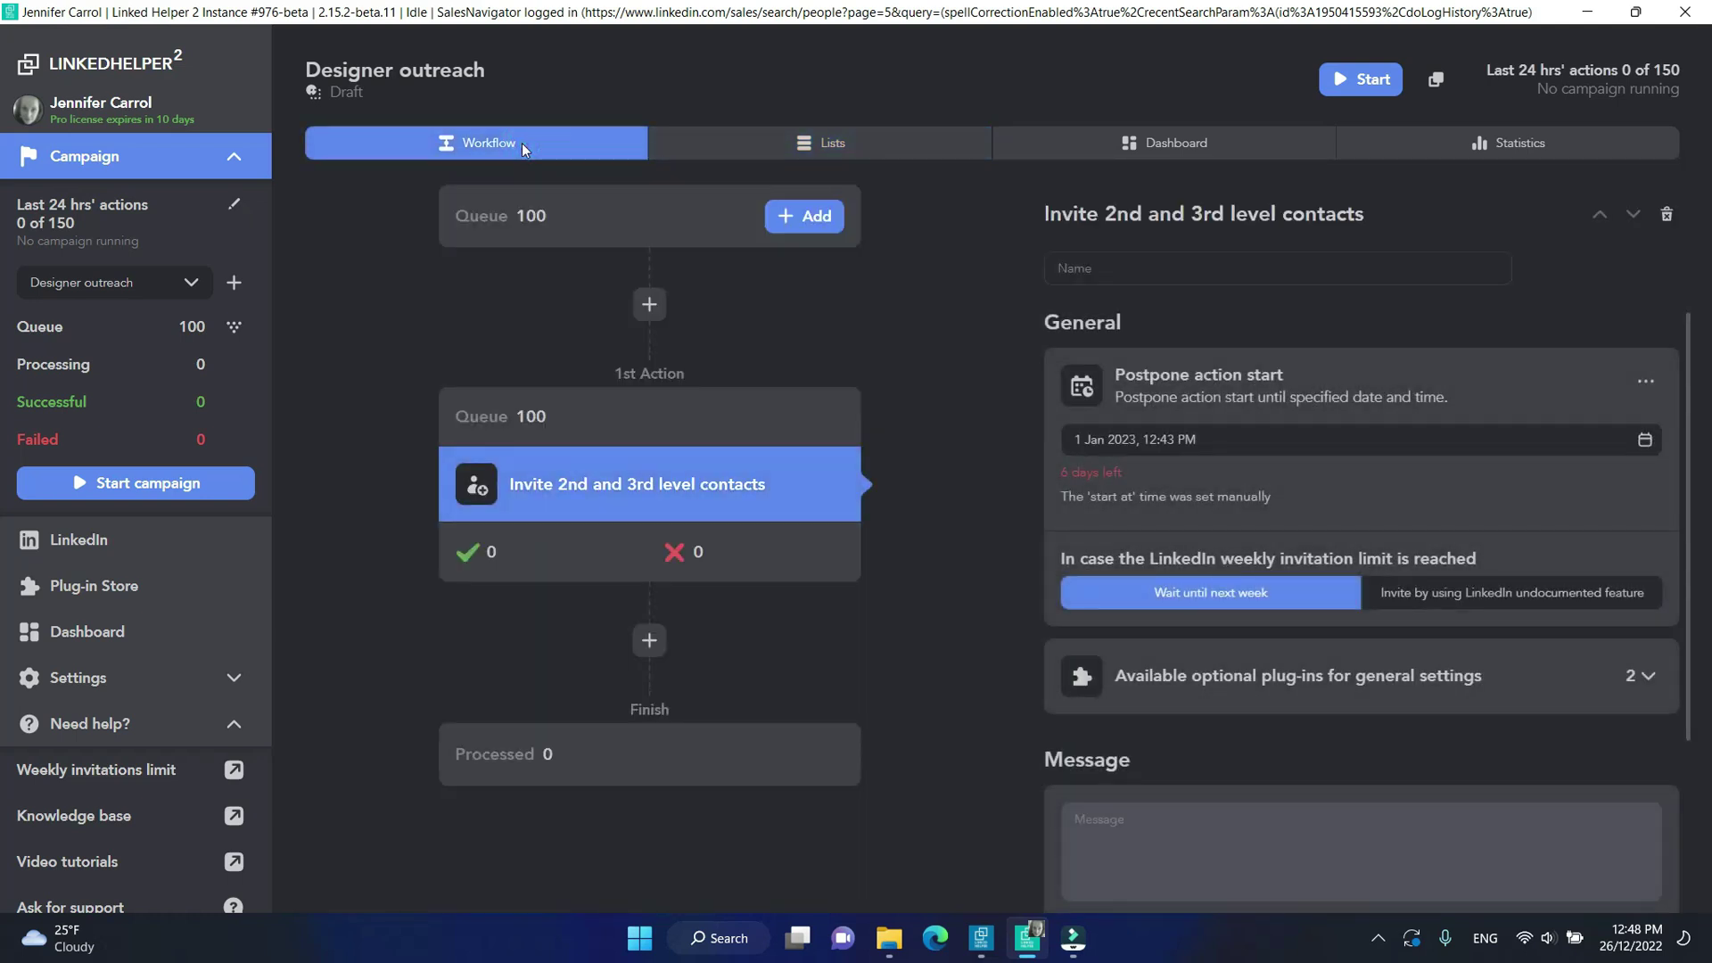
click(150, 587)
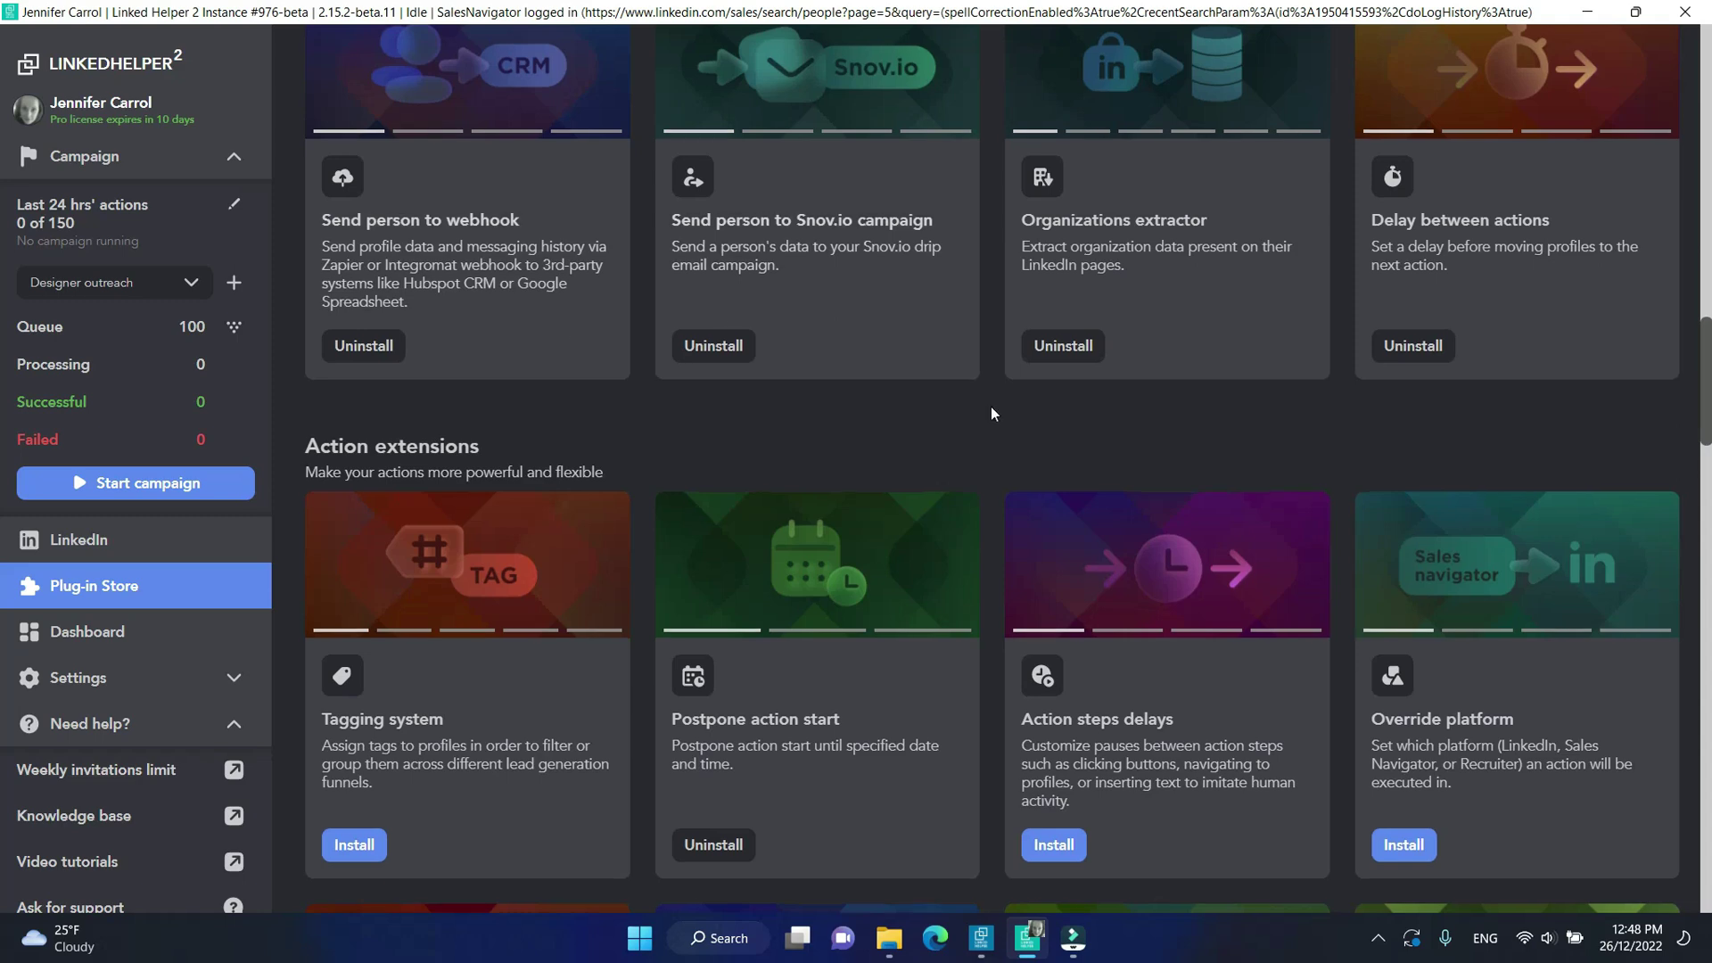
Step: Install Override platform and set the invite action's platform to LinkedIn
scroll(992, 413, down, 4)
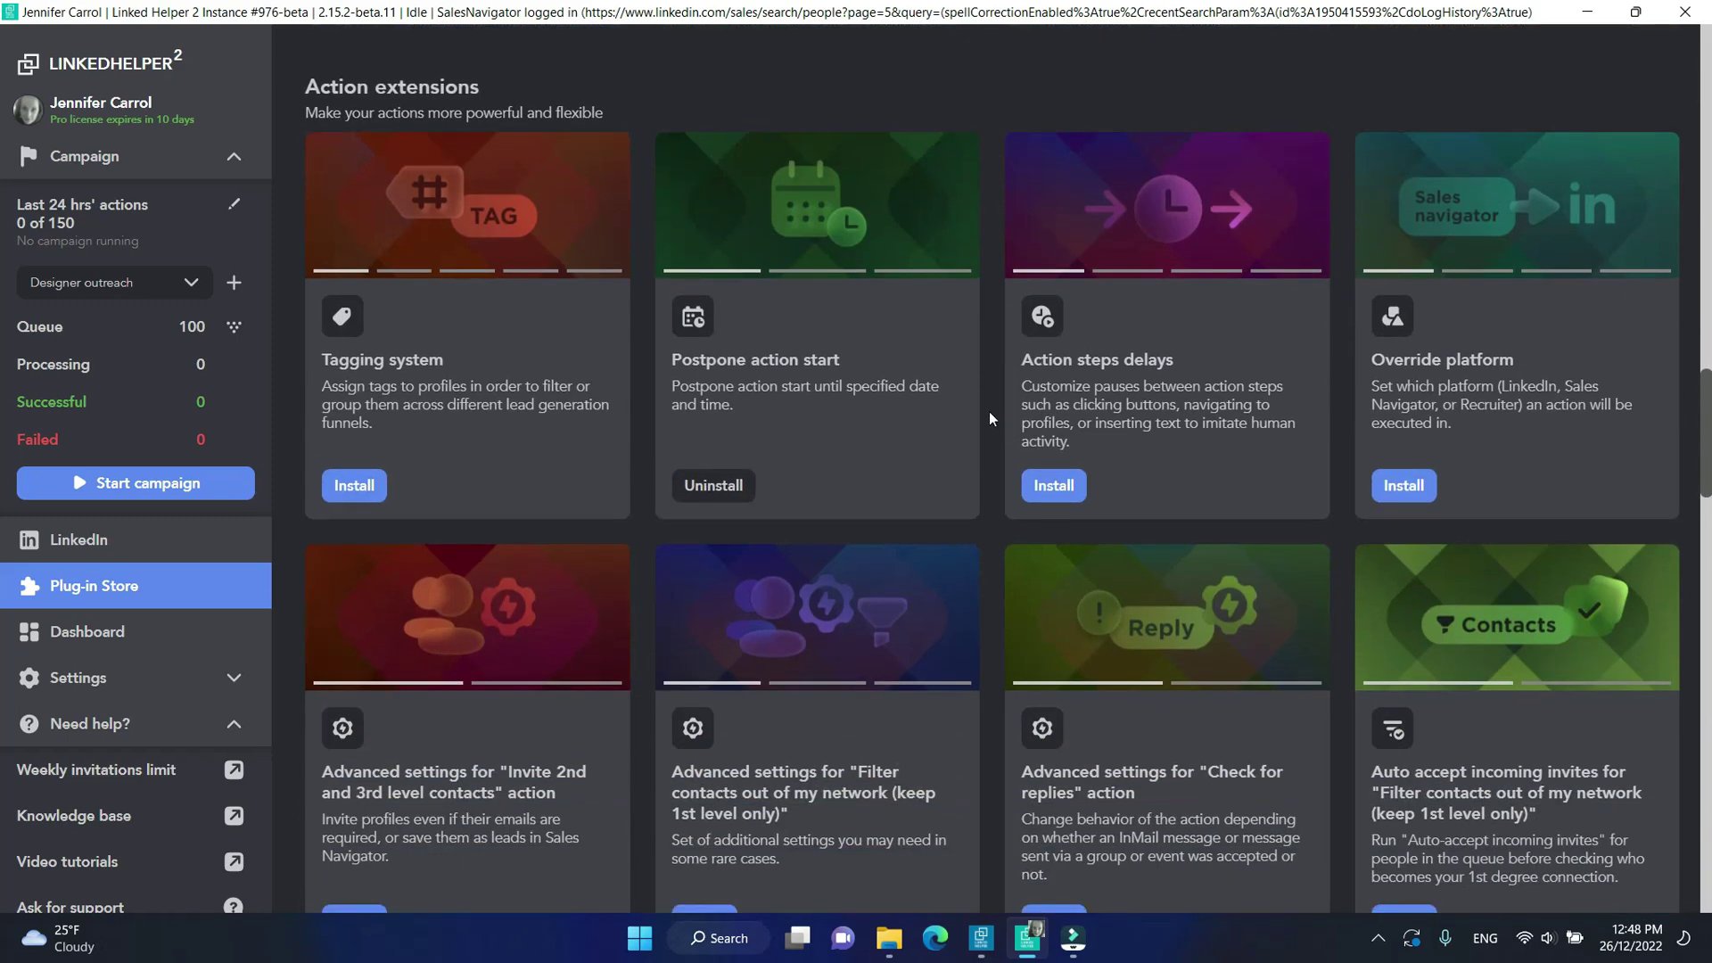
click(1413, 489)
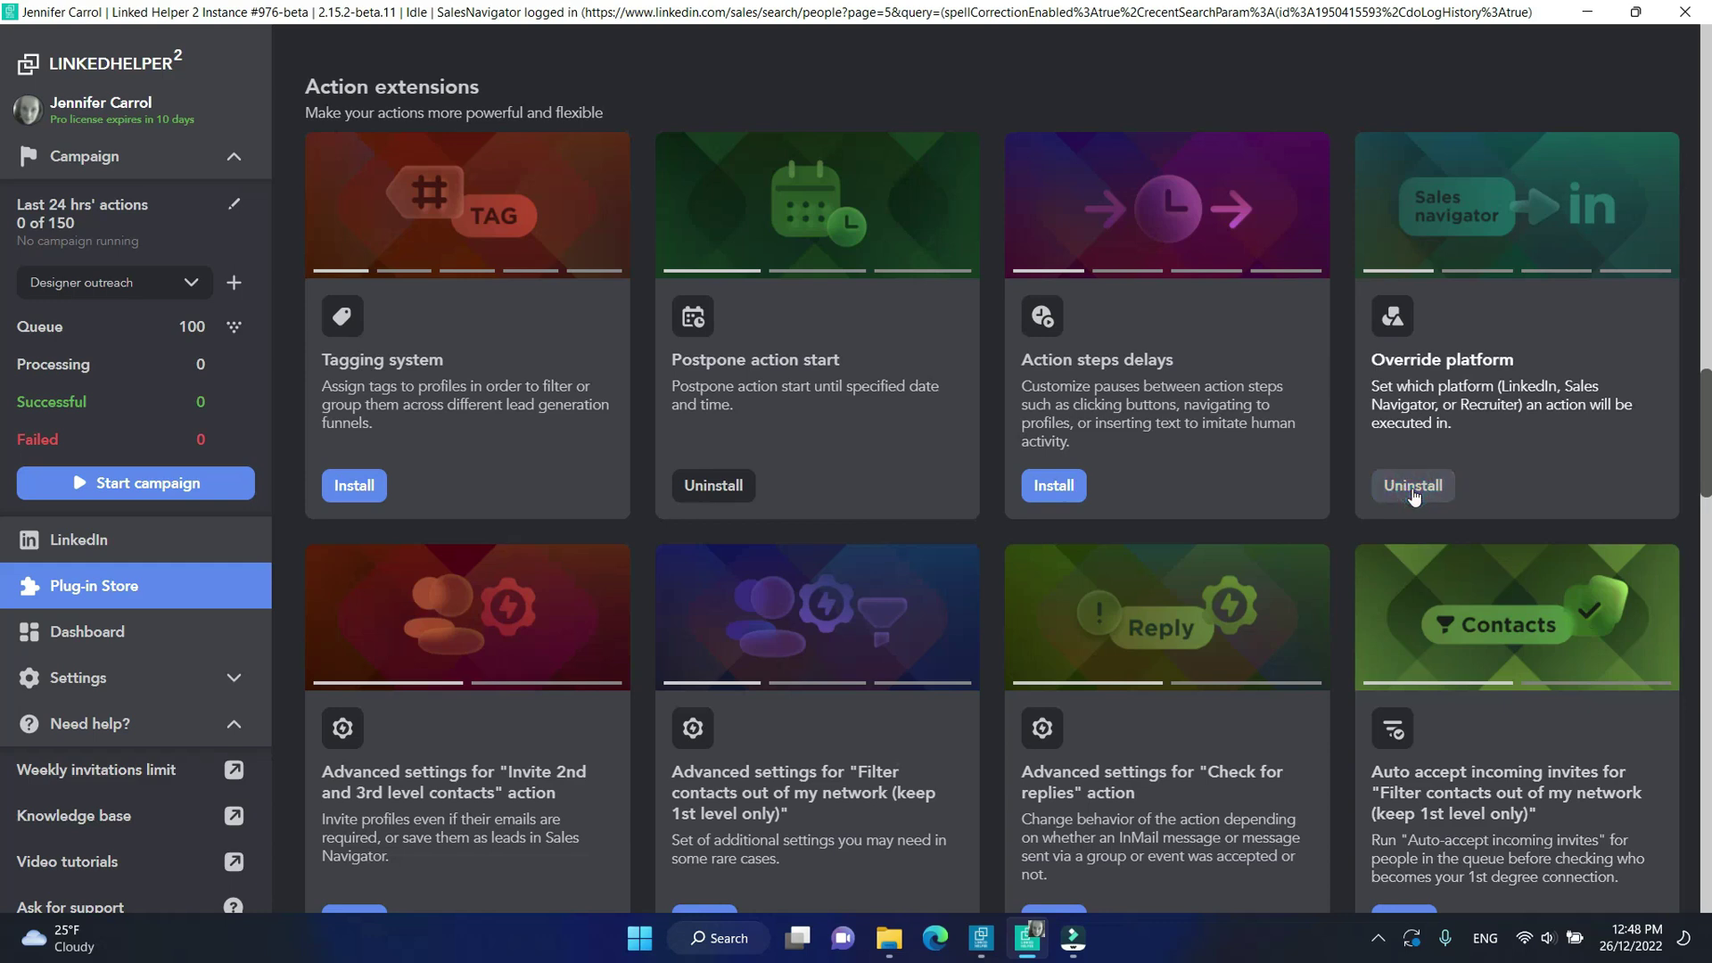
click(209, 160)
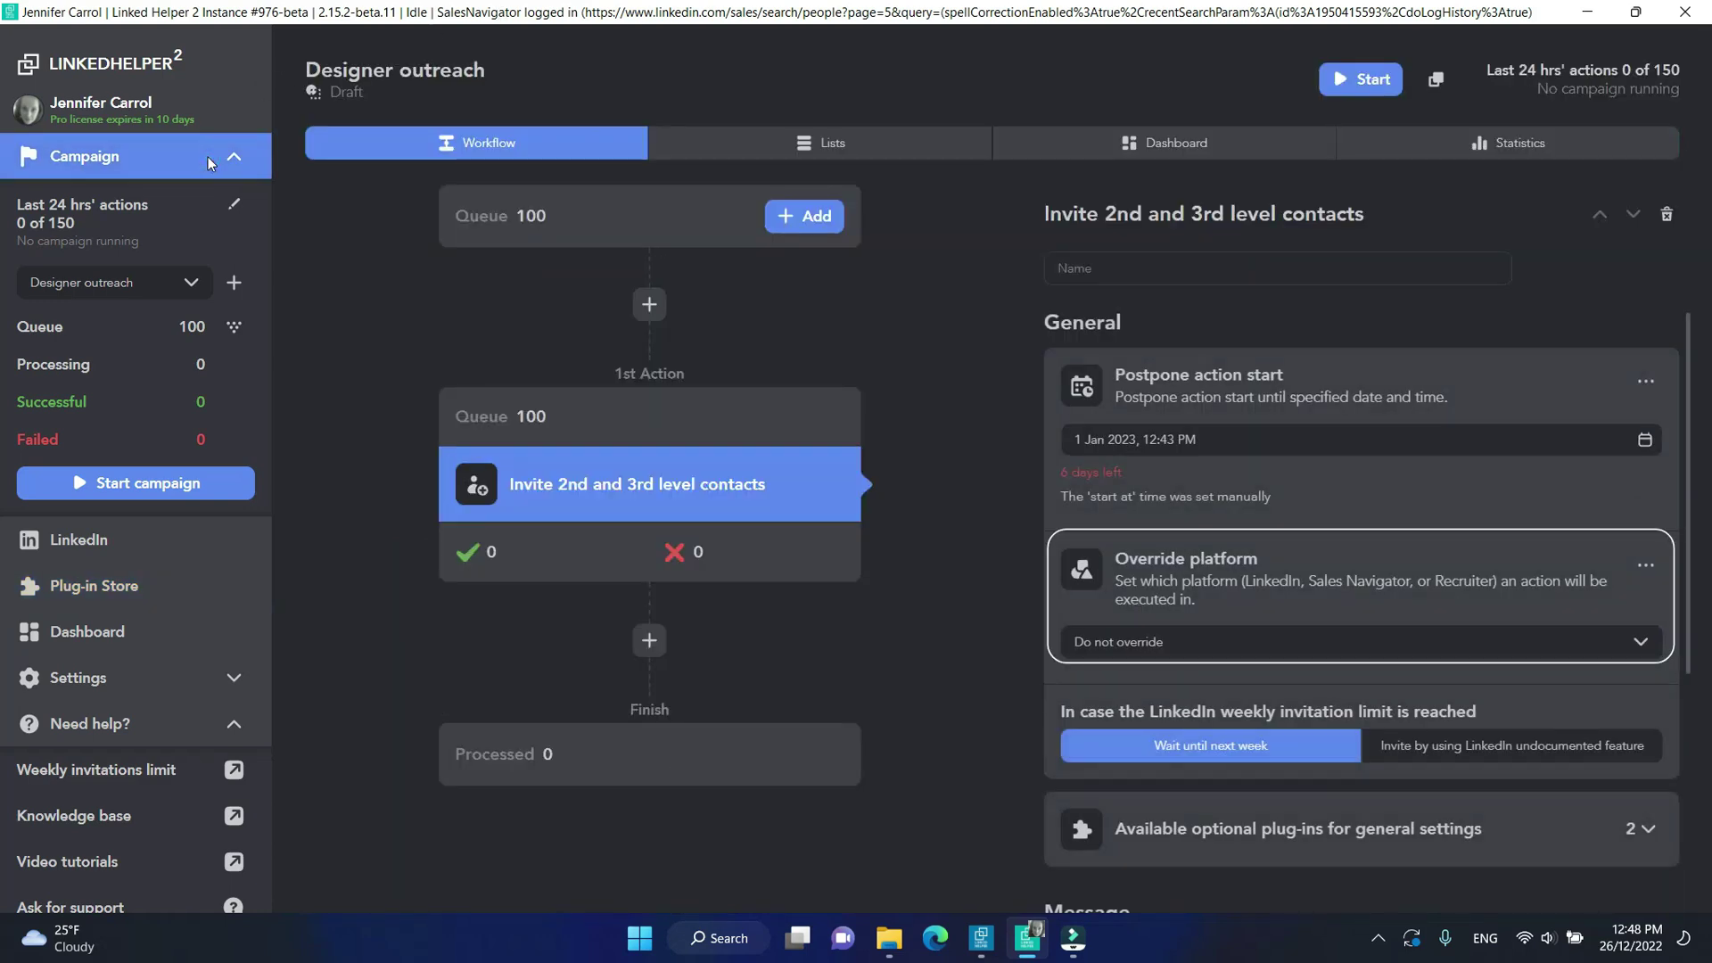
click(1350, 645)
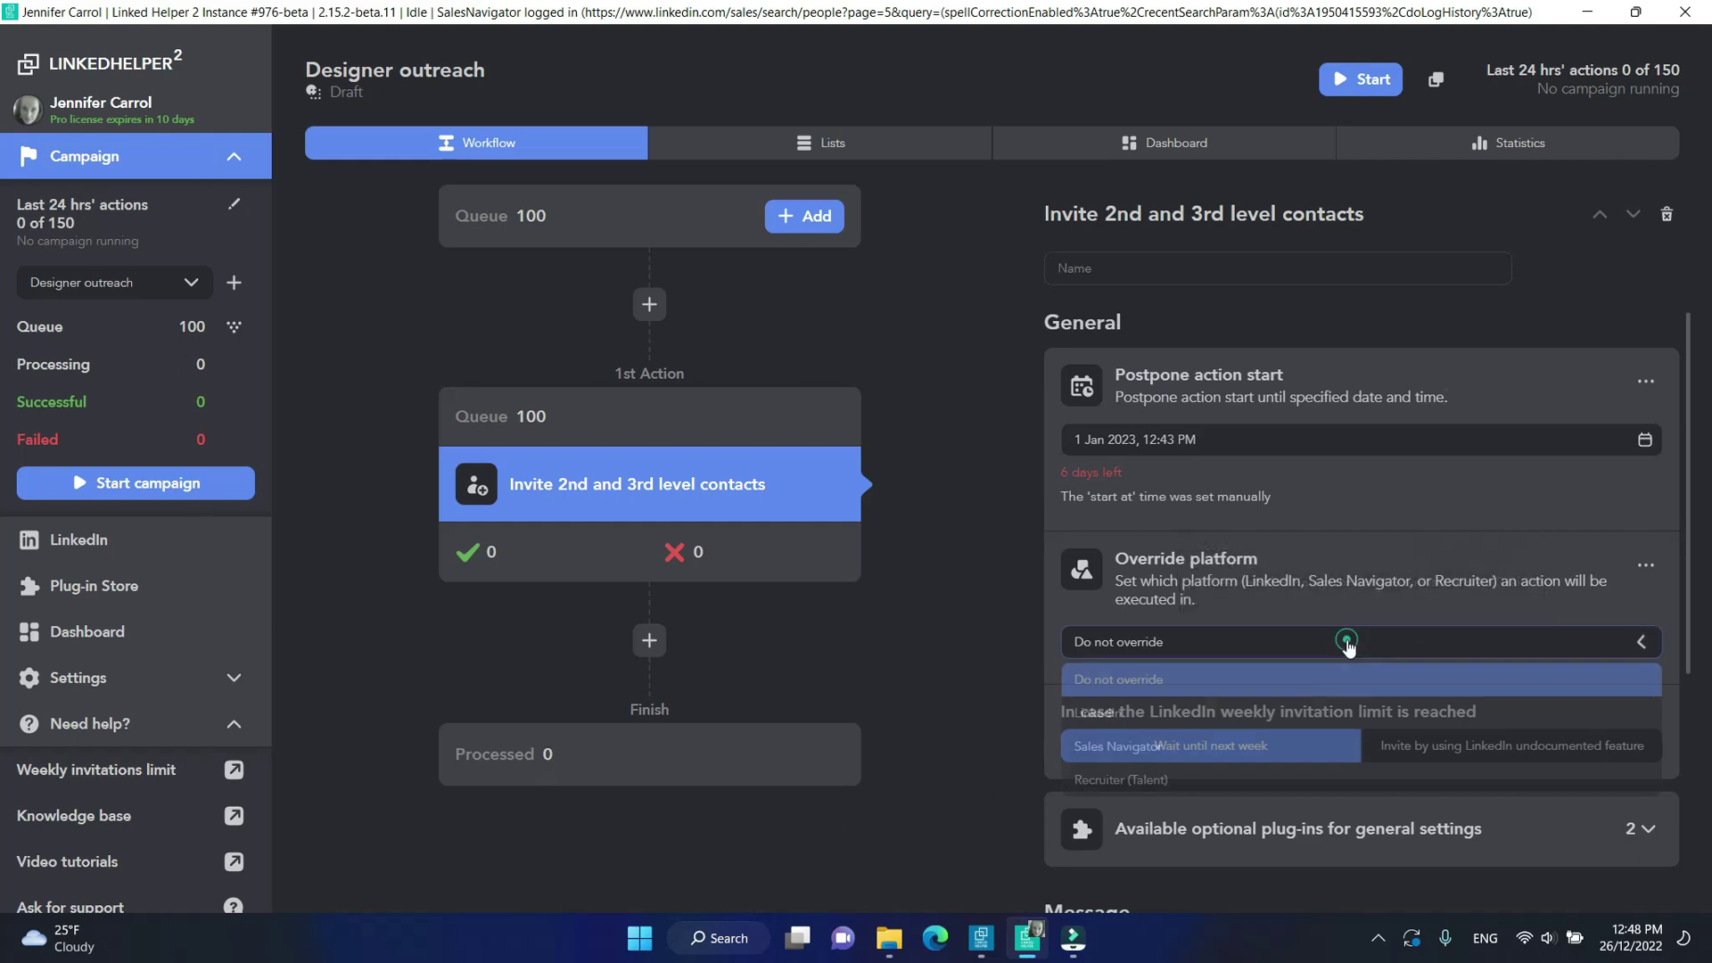
click(1141, 719)
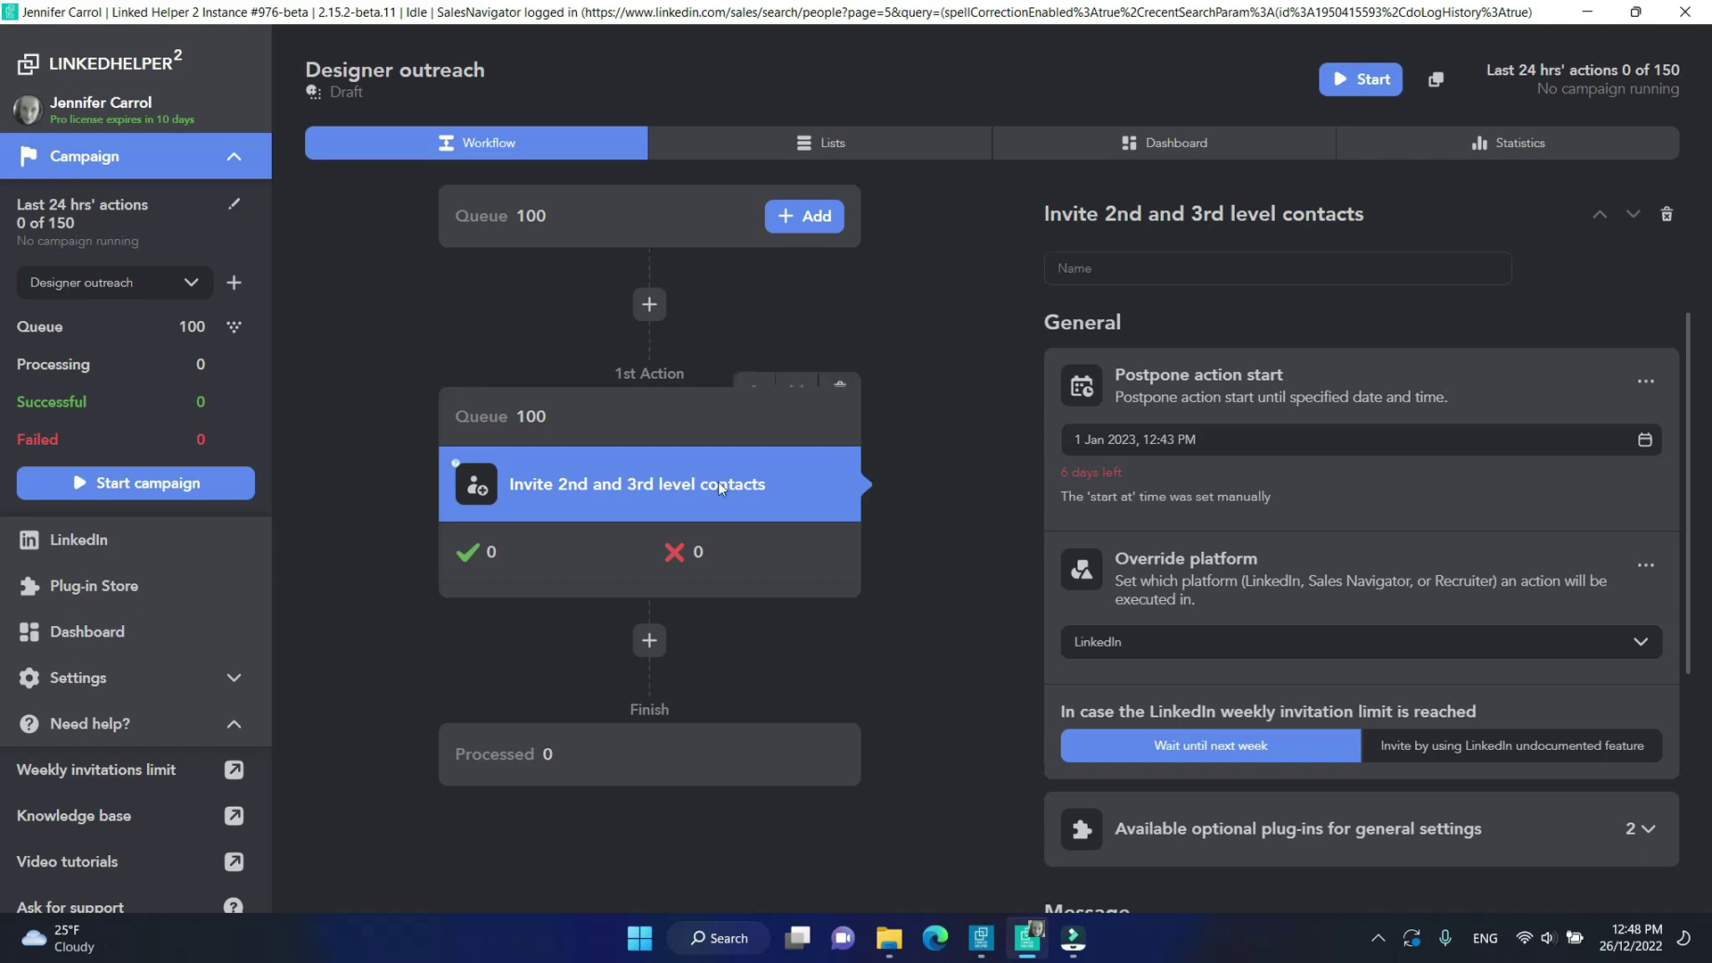
click(651, 656)
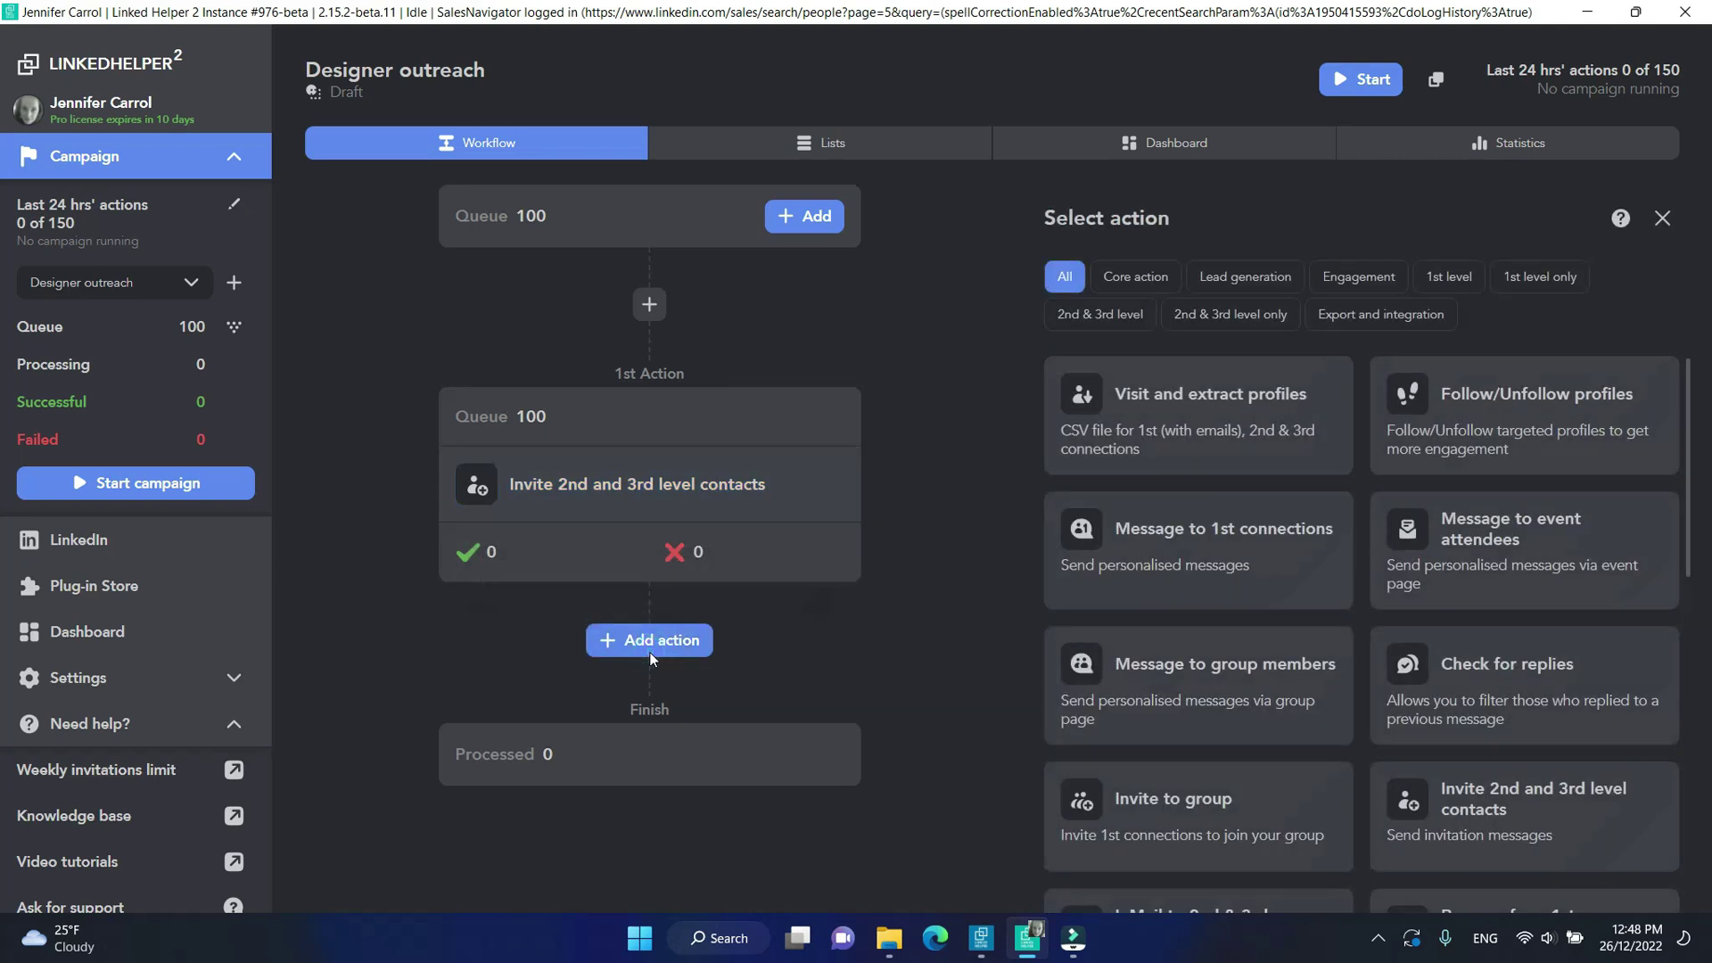
Step: Add the 1st-level Filter contacts out of my network action after the invite step
click(1445, 278)
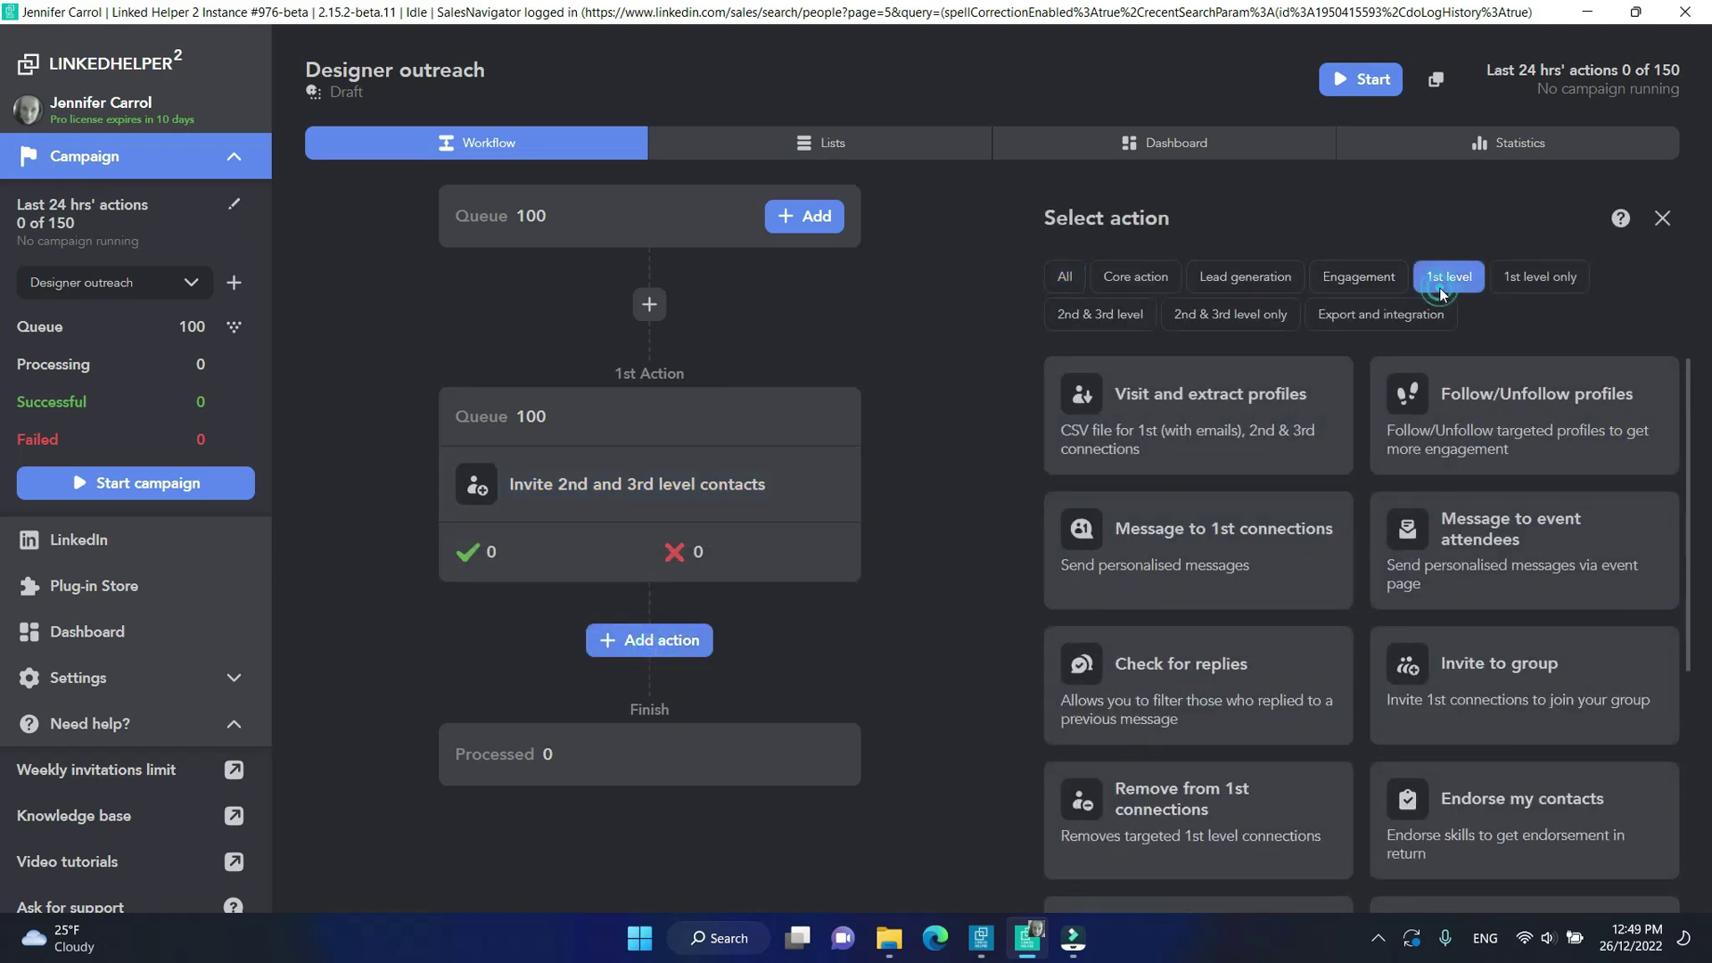
mouse_move(1295, 609)
scroll(1295, 609, down, 3)
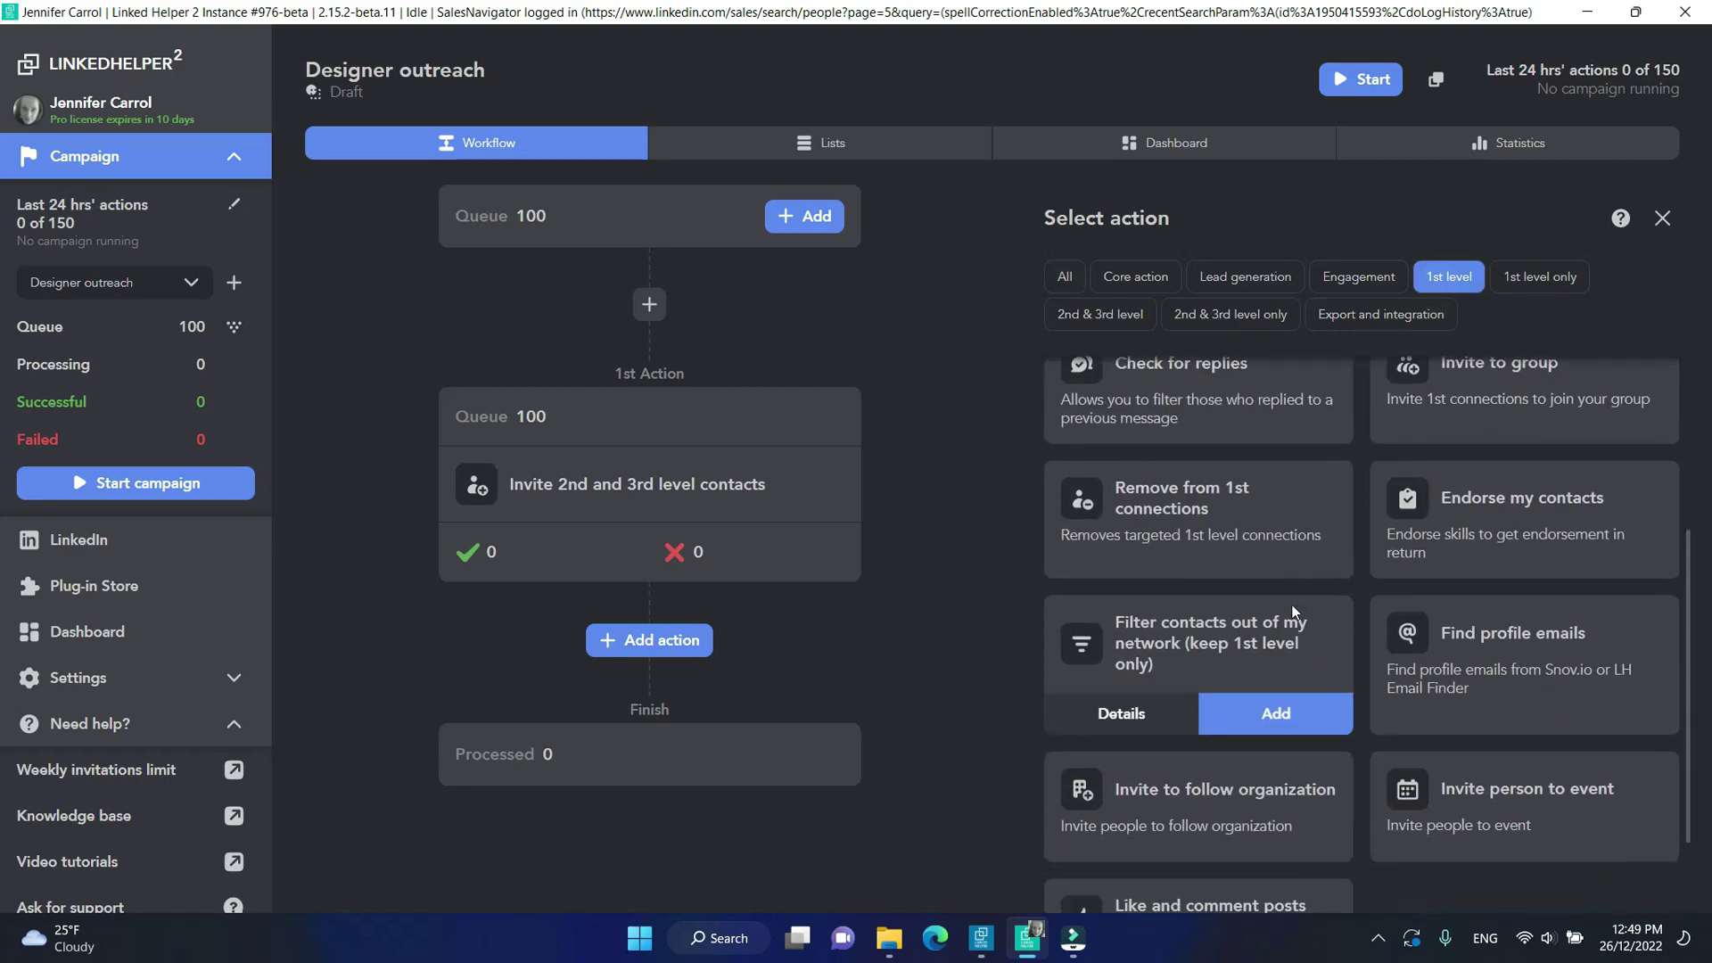
click(1305, 730)
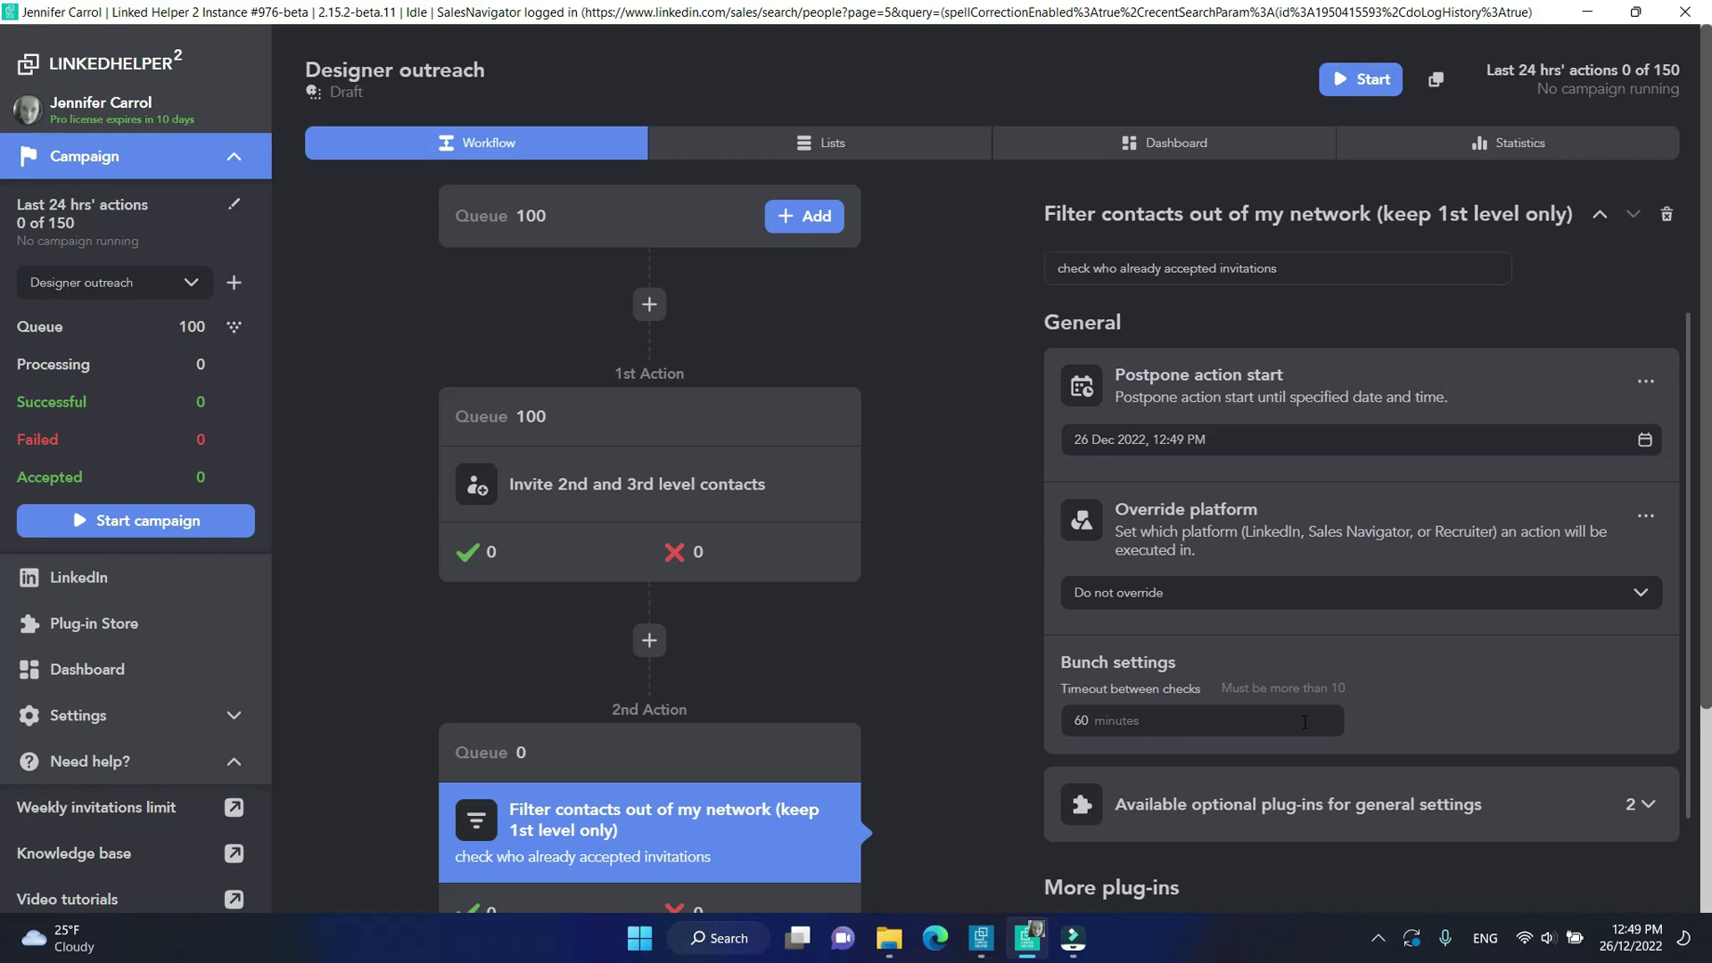
Step: Expand the filter action's optional plug-in lists for general settings and more plug-ins
scroll(947, 807, down, 3)
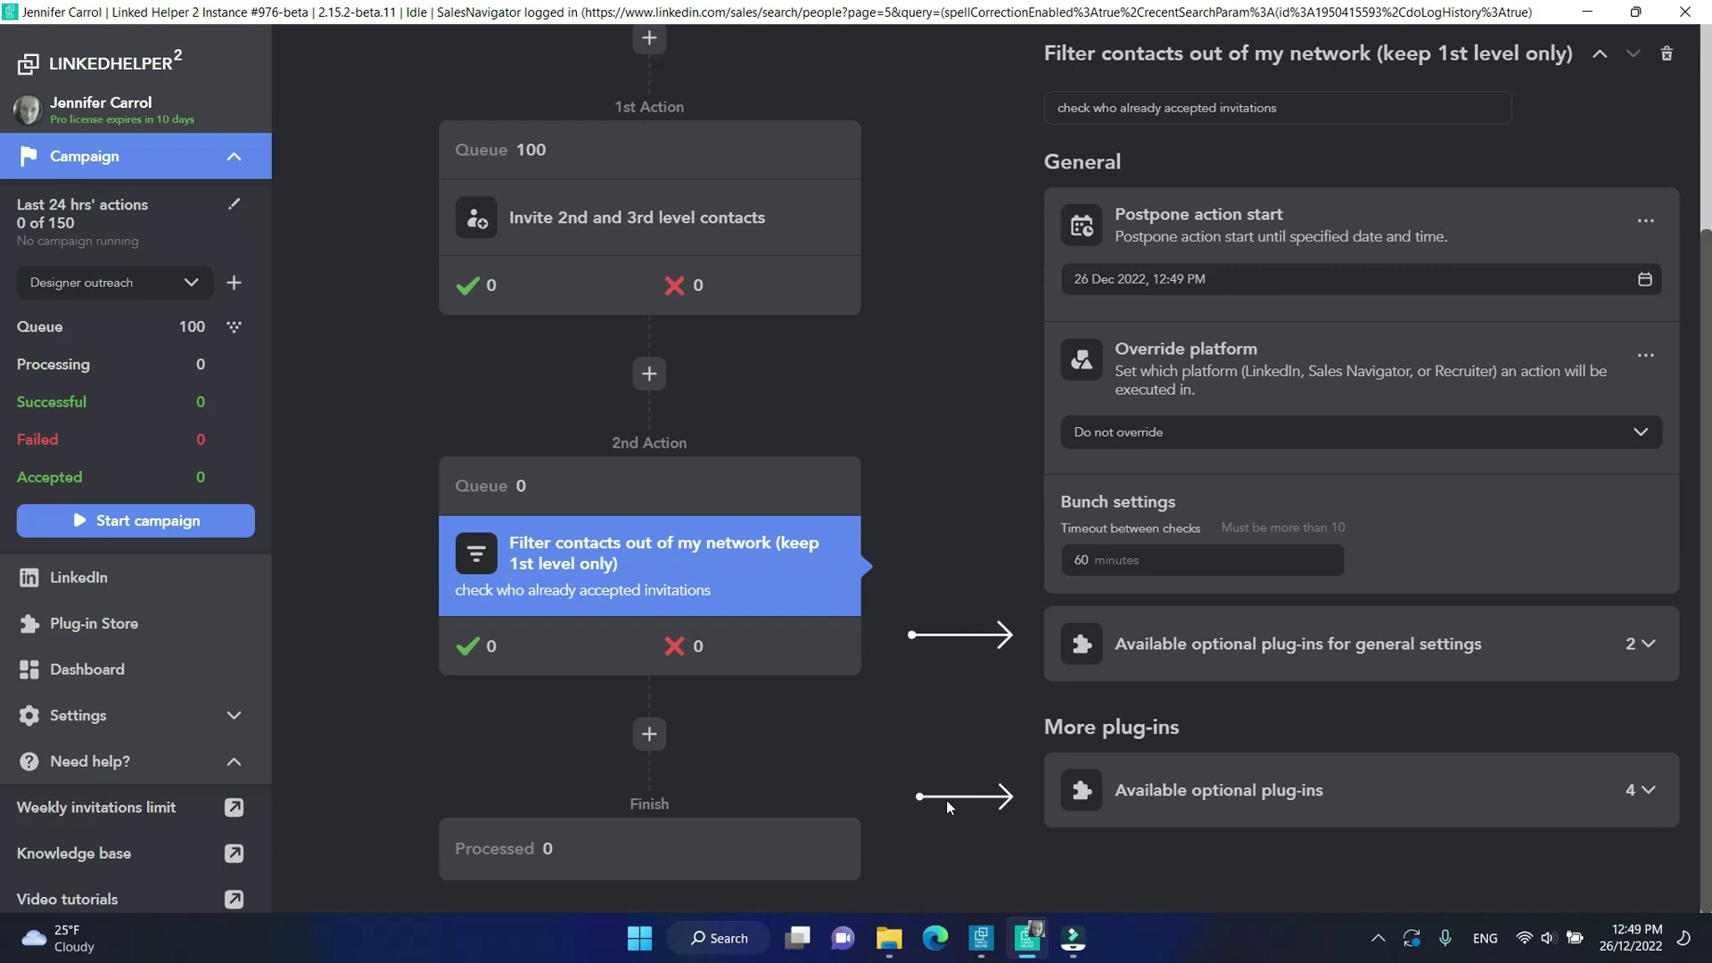
click(1651, 649)
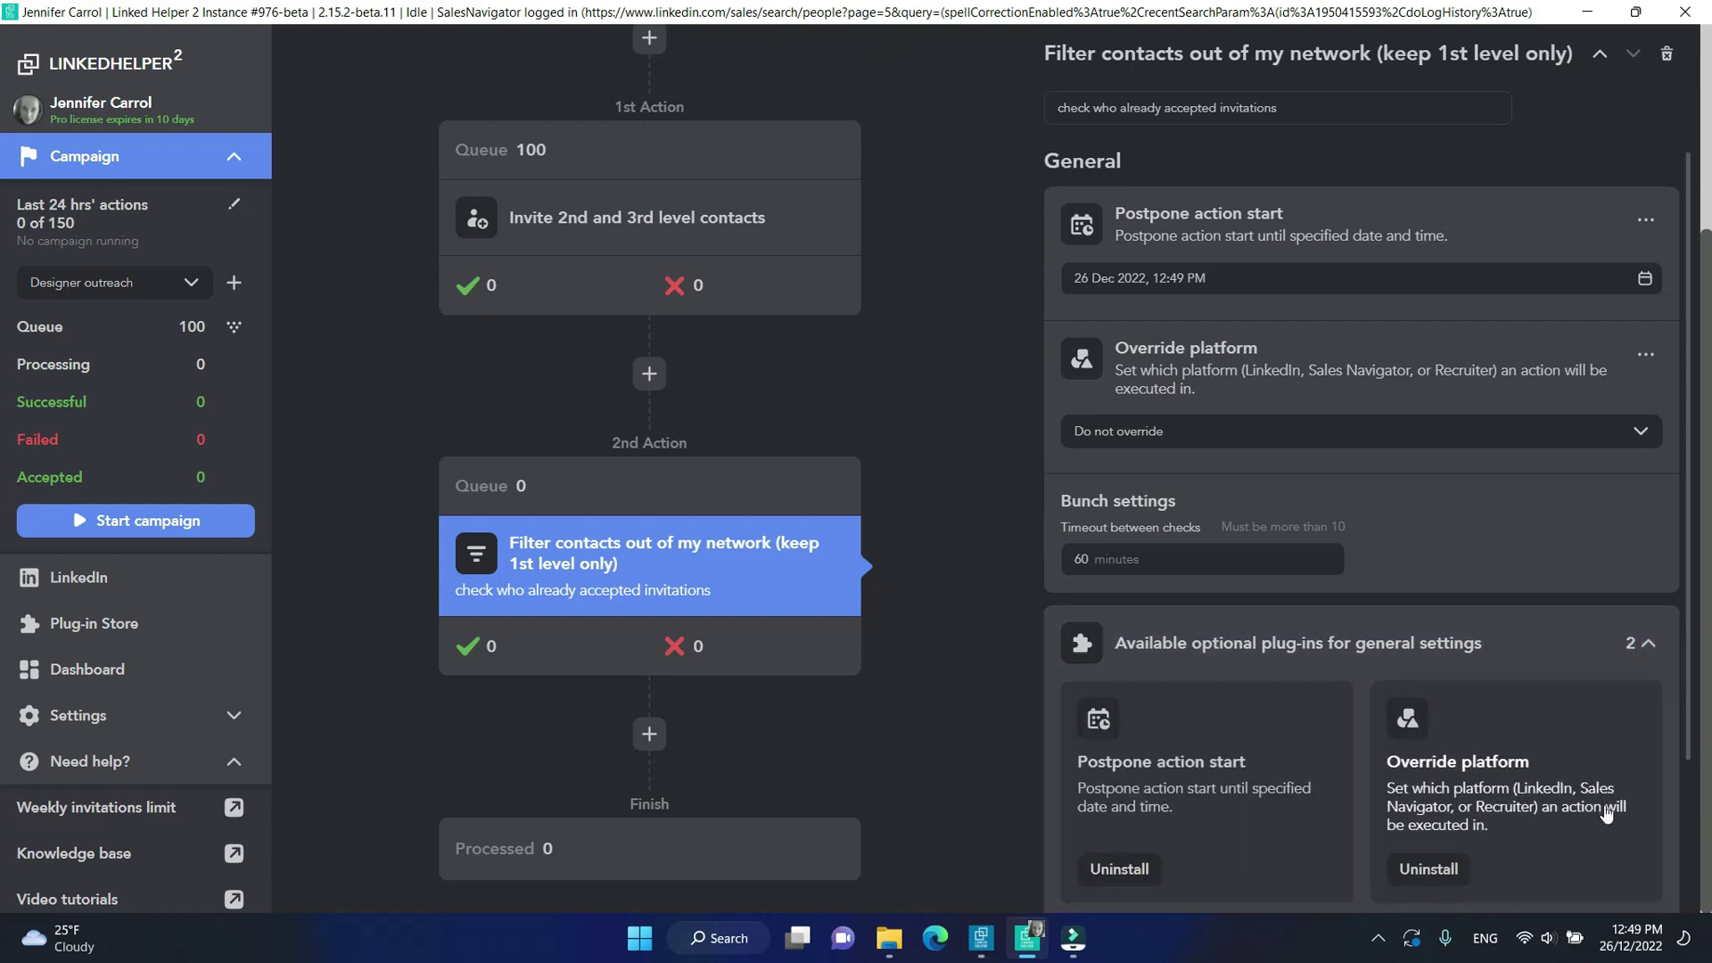
scroll(1607, 814, down, 2)
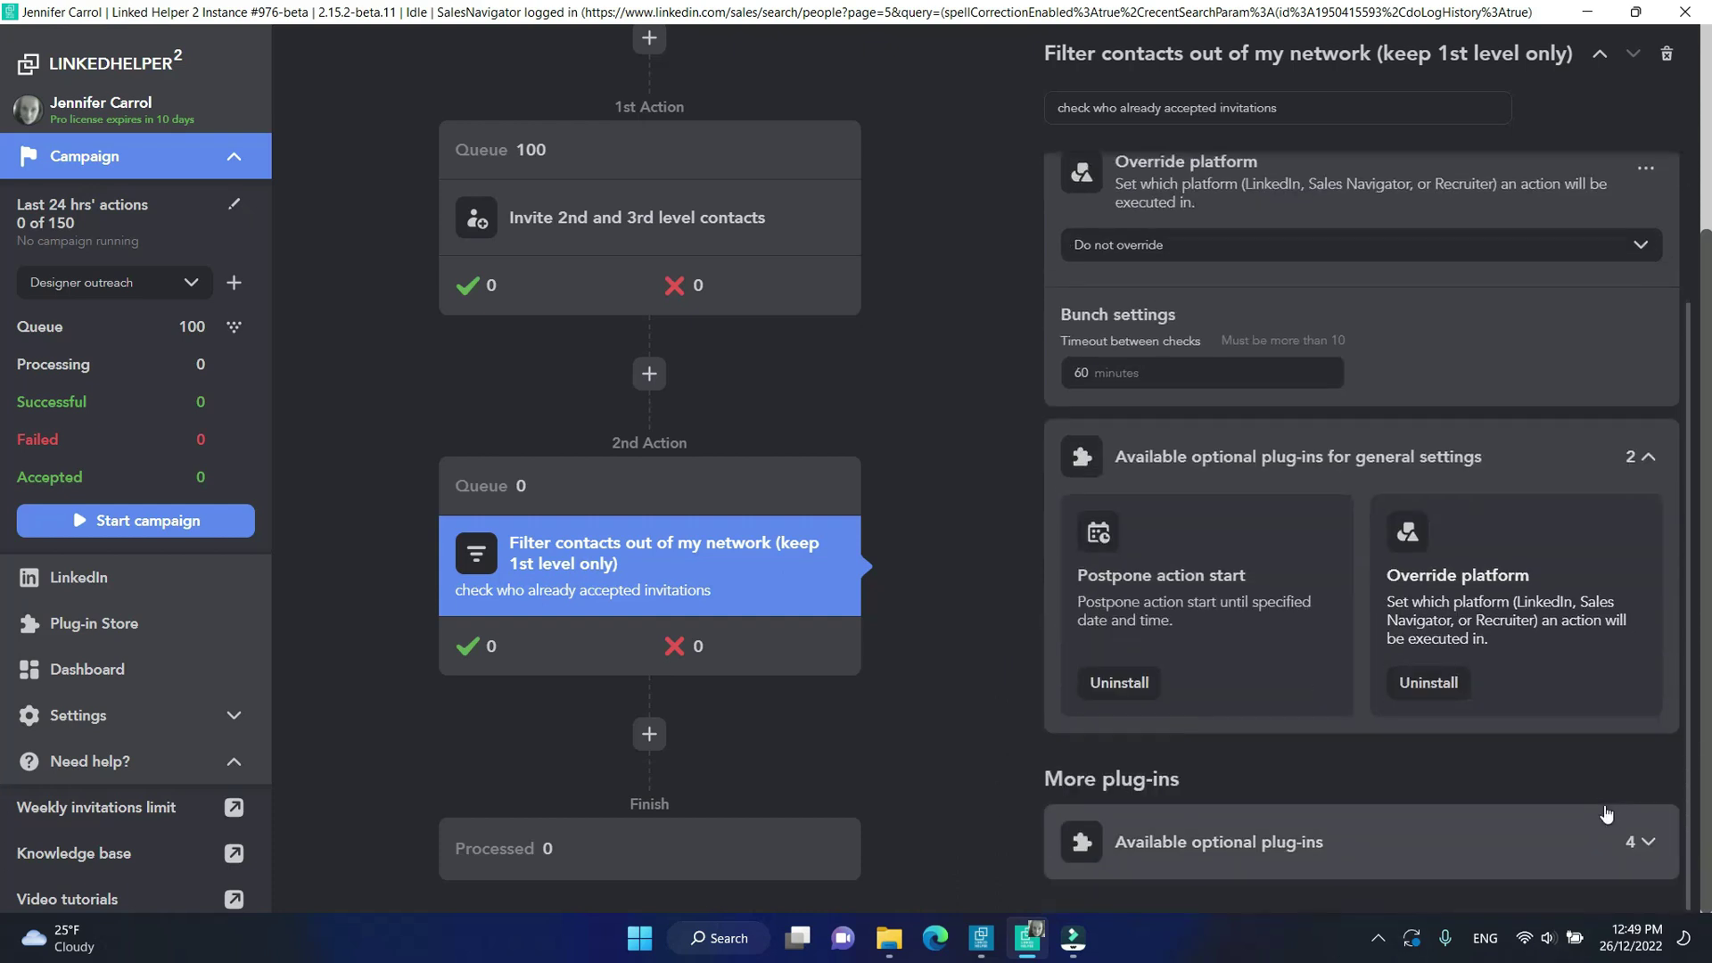
click(1648, 842)
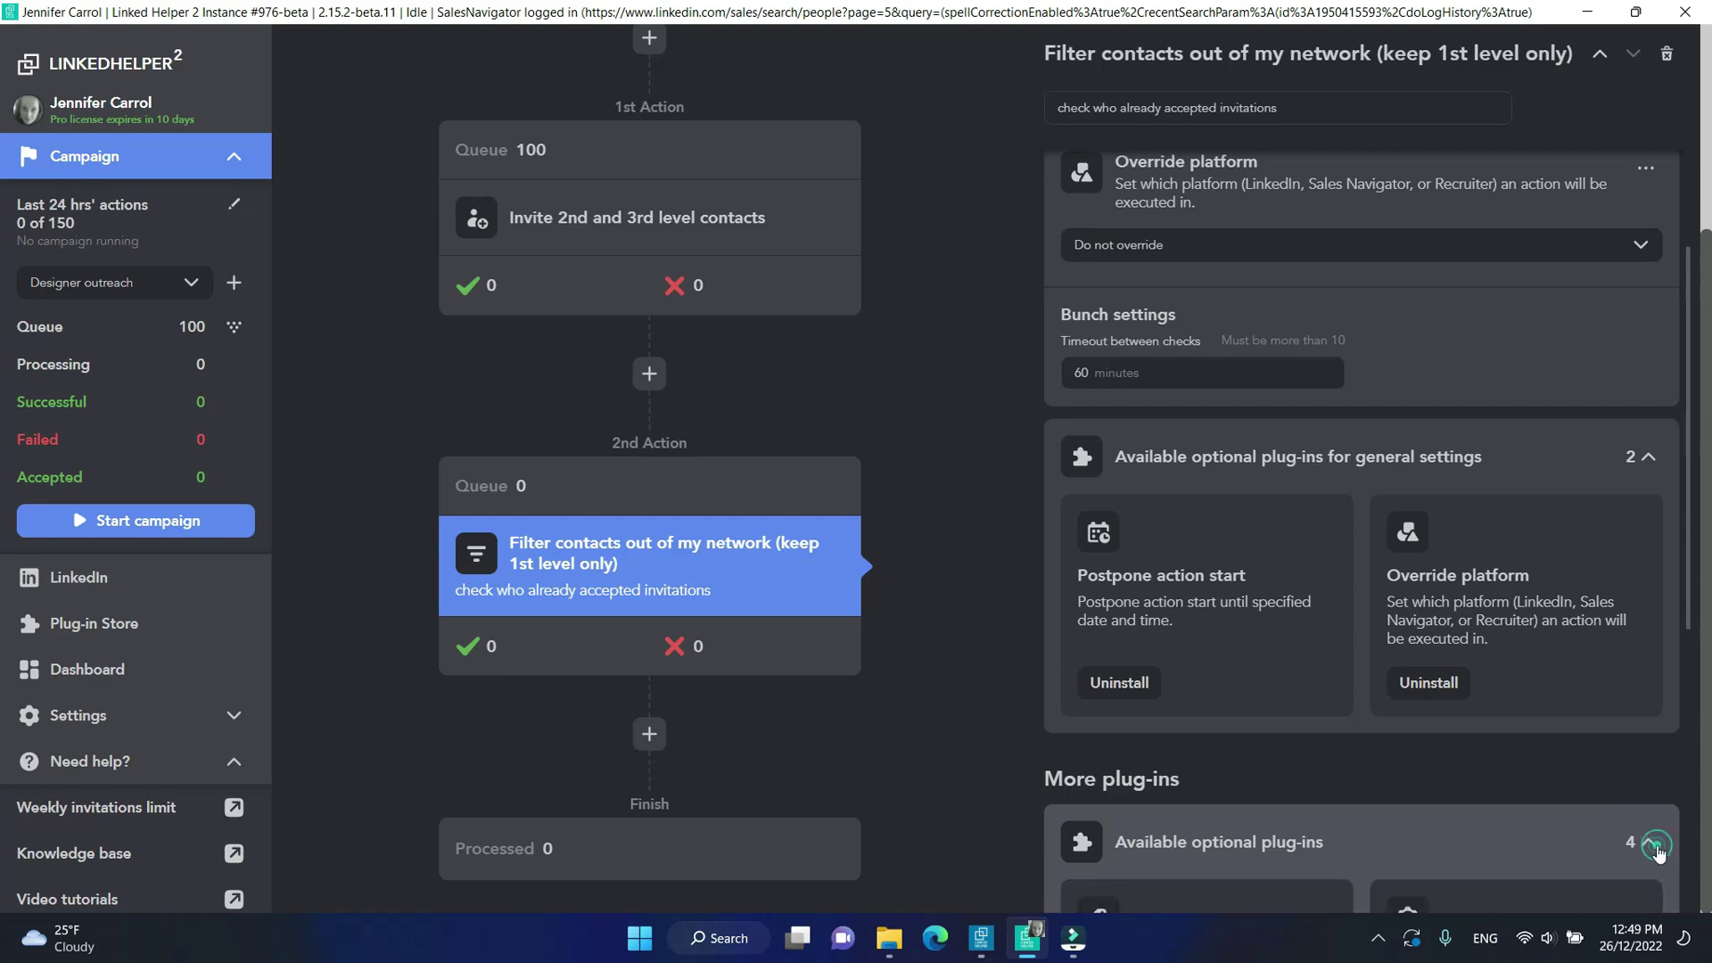
scroll(1658, 854, down, 6)
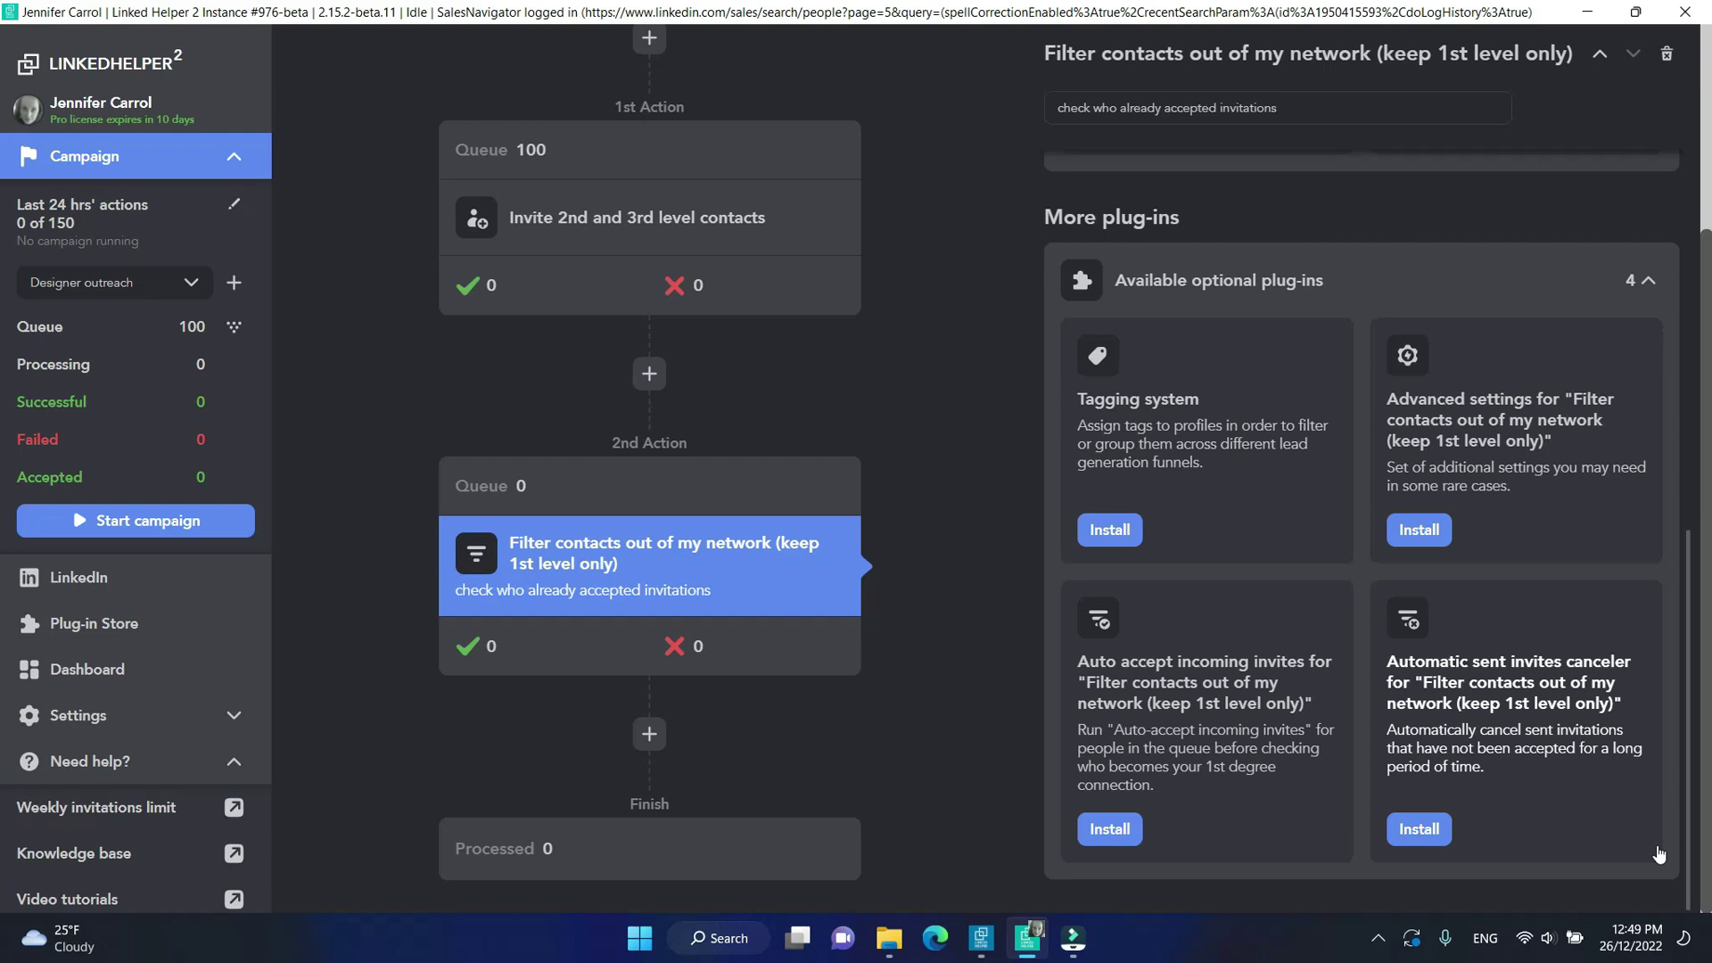
Step: Install Tagging system on the filter action with tags #accepted, #visual_designer, #January and #2023
click(1127, 532)
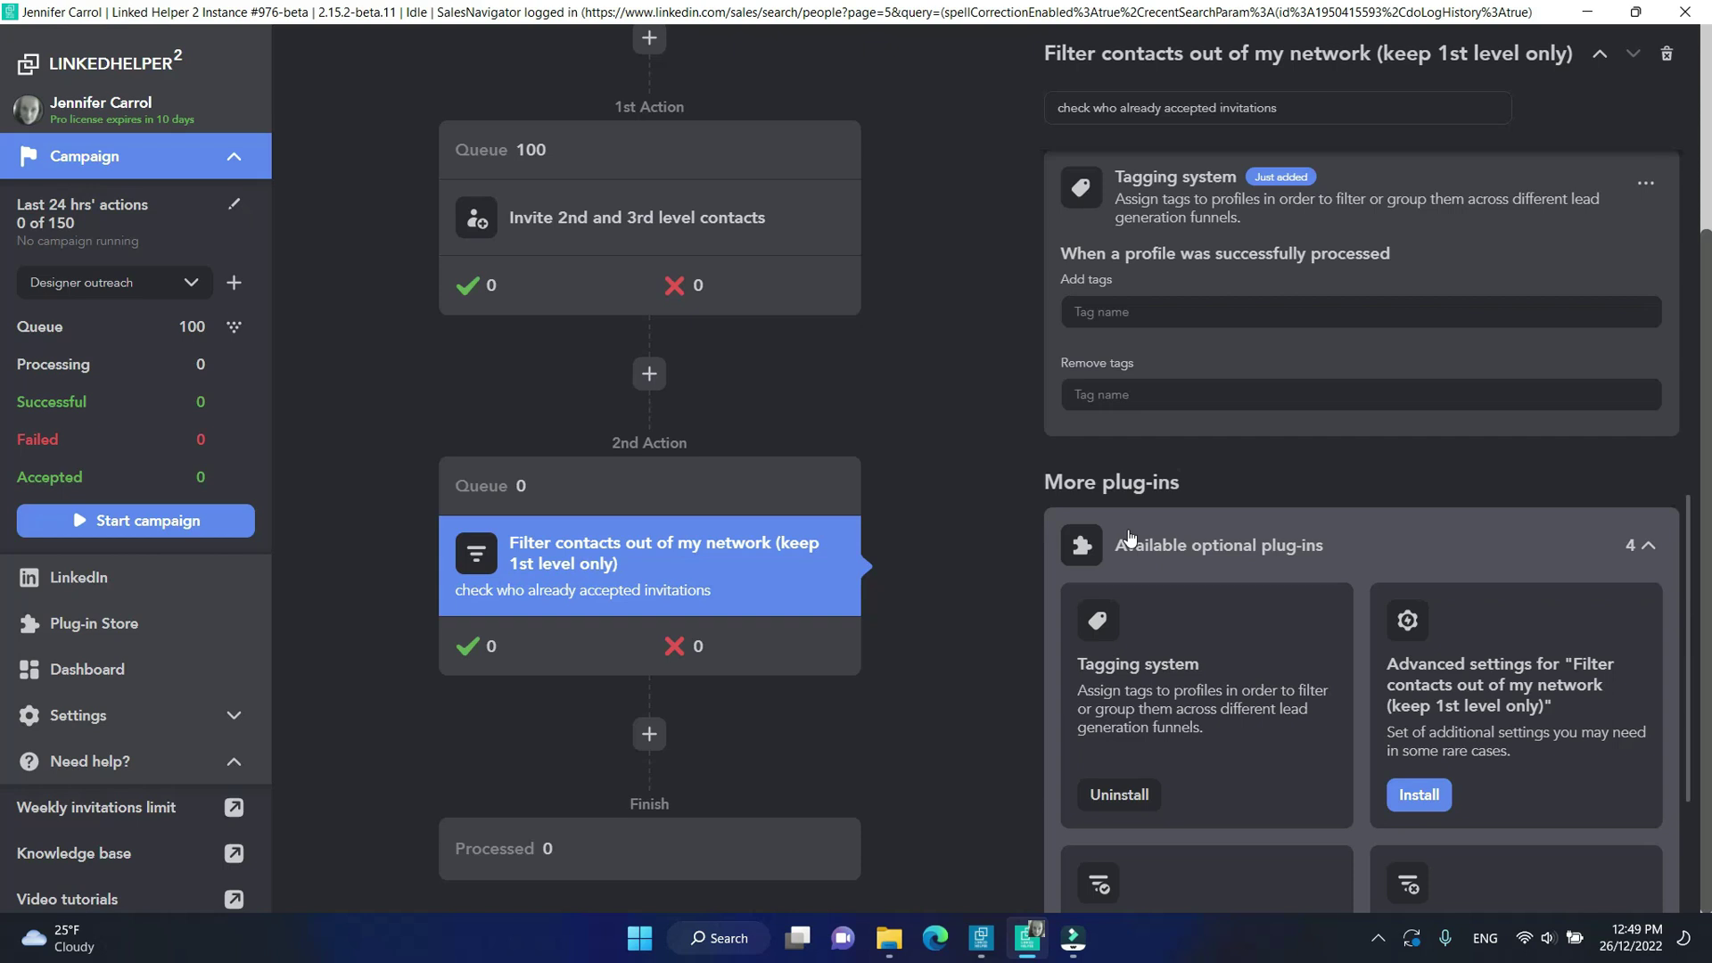
click(1195, 312)
click(1159, 261)
text(v)
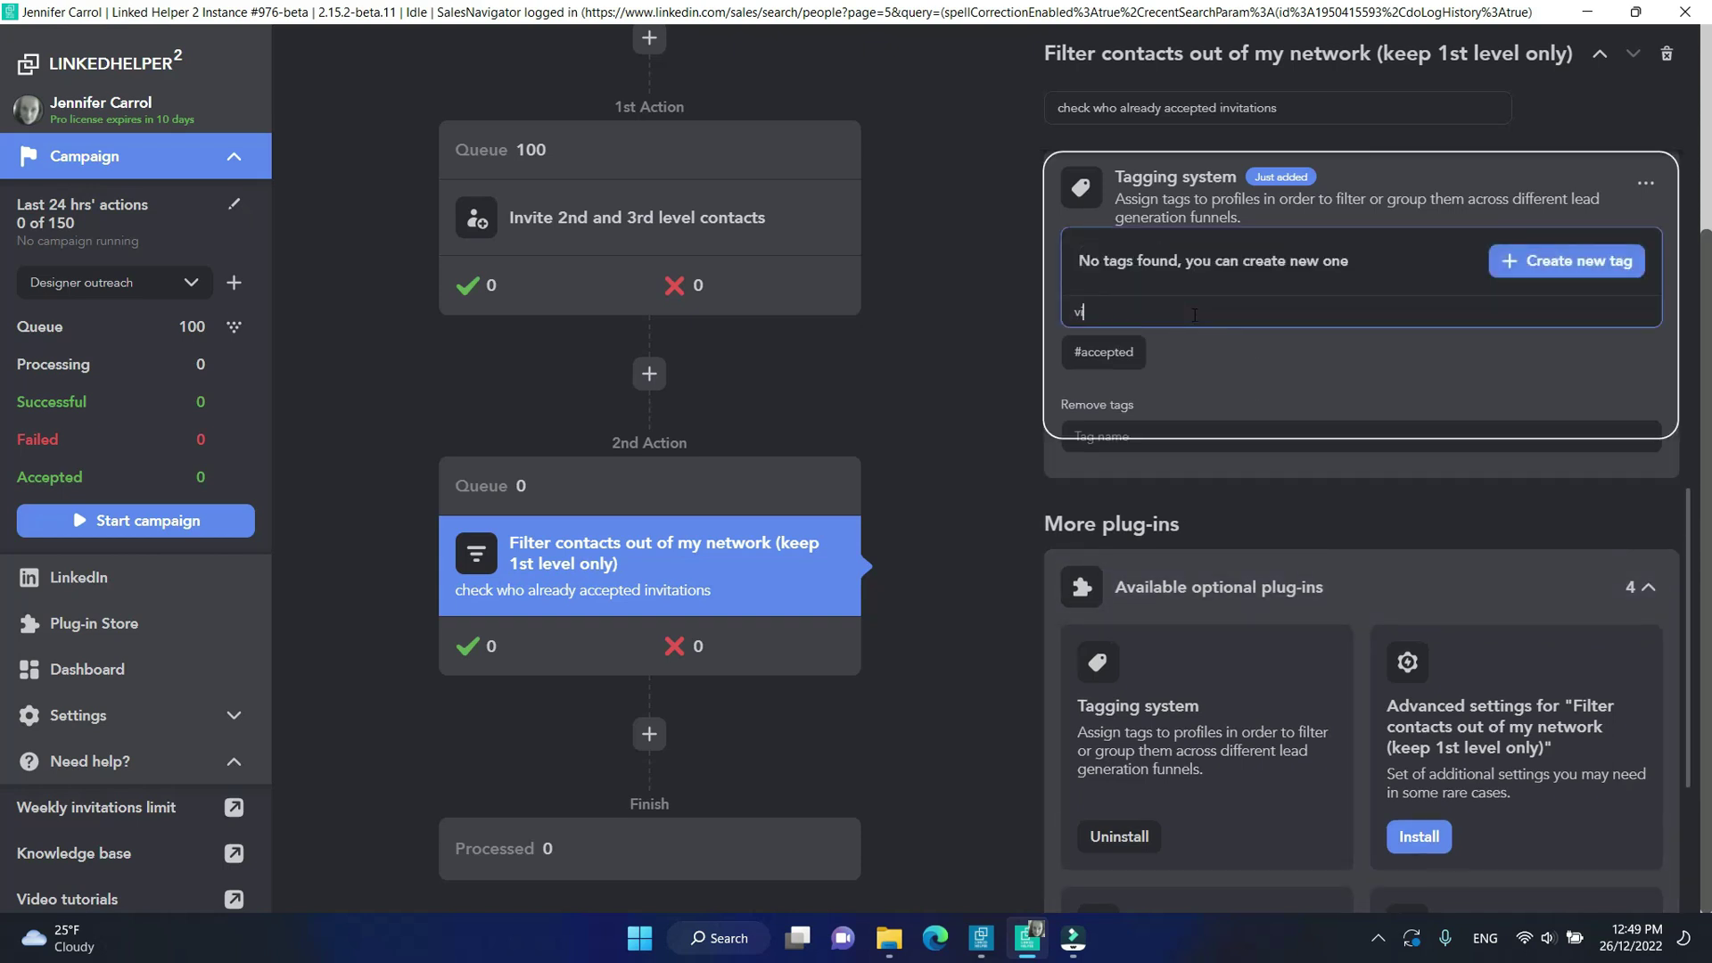
text(isual_designer)
key(Return)
text(January)
key(Return)
text(202)
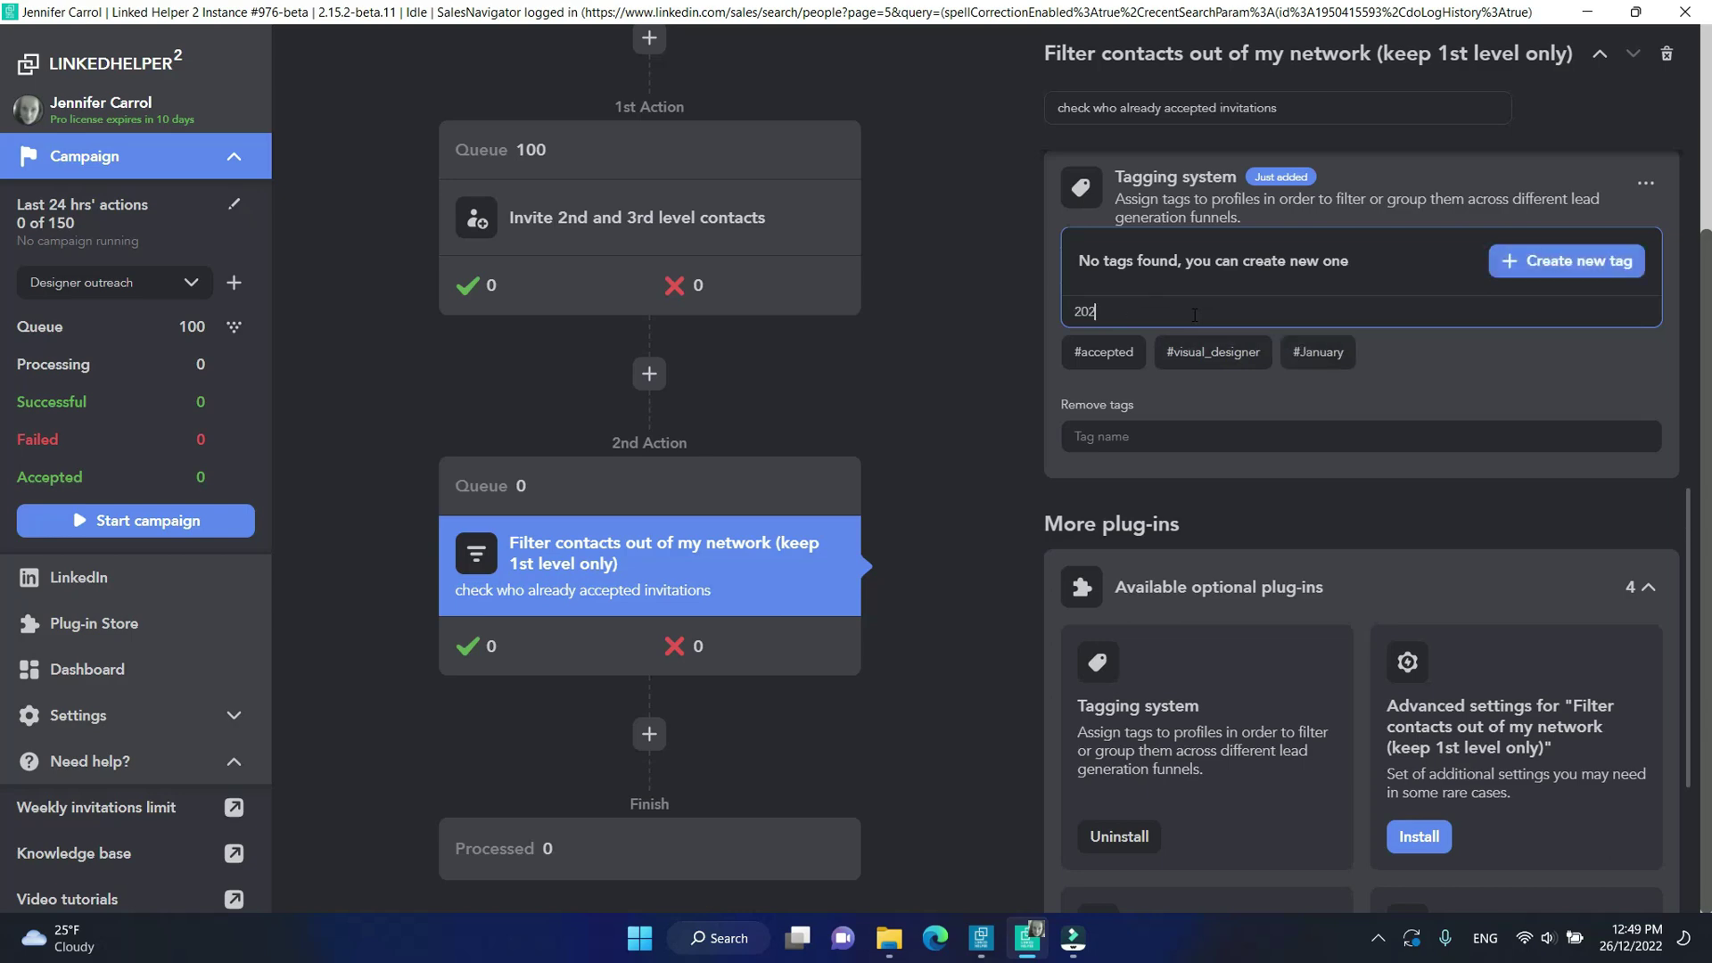
text(3)
key(Return)
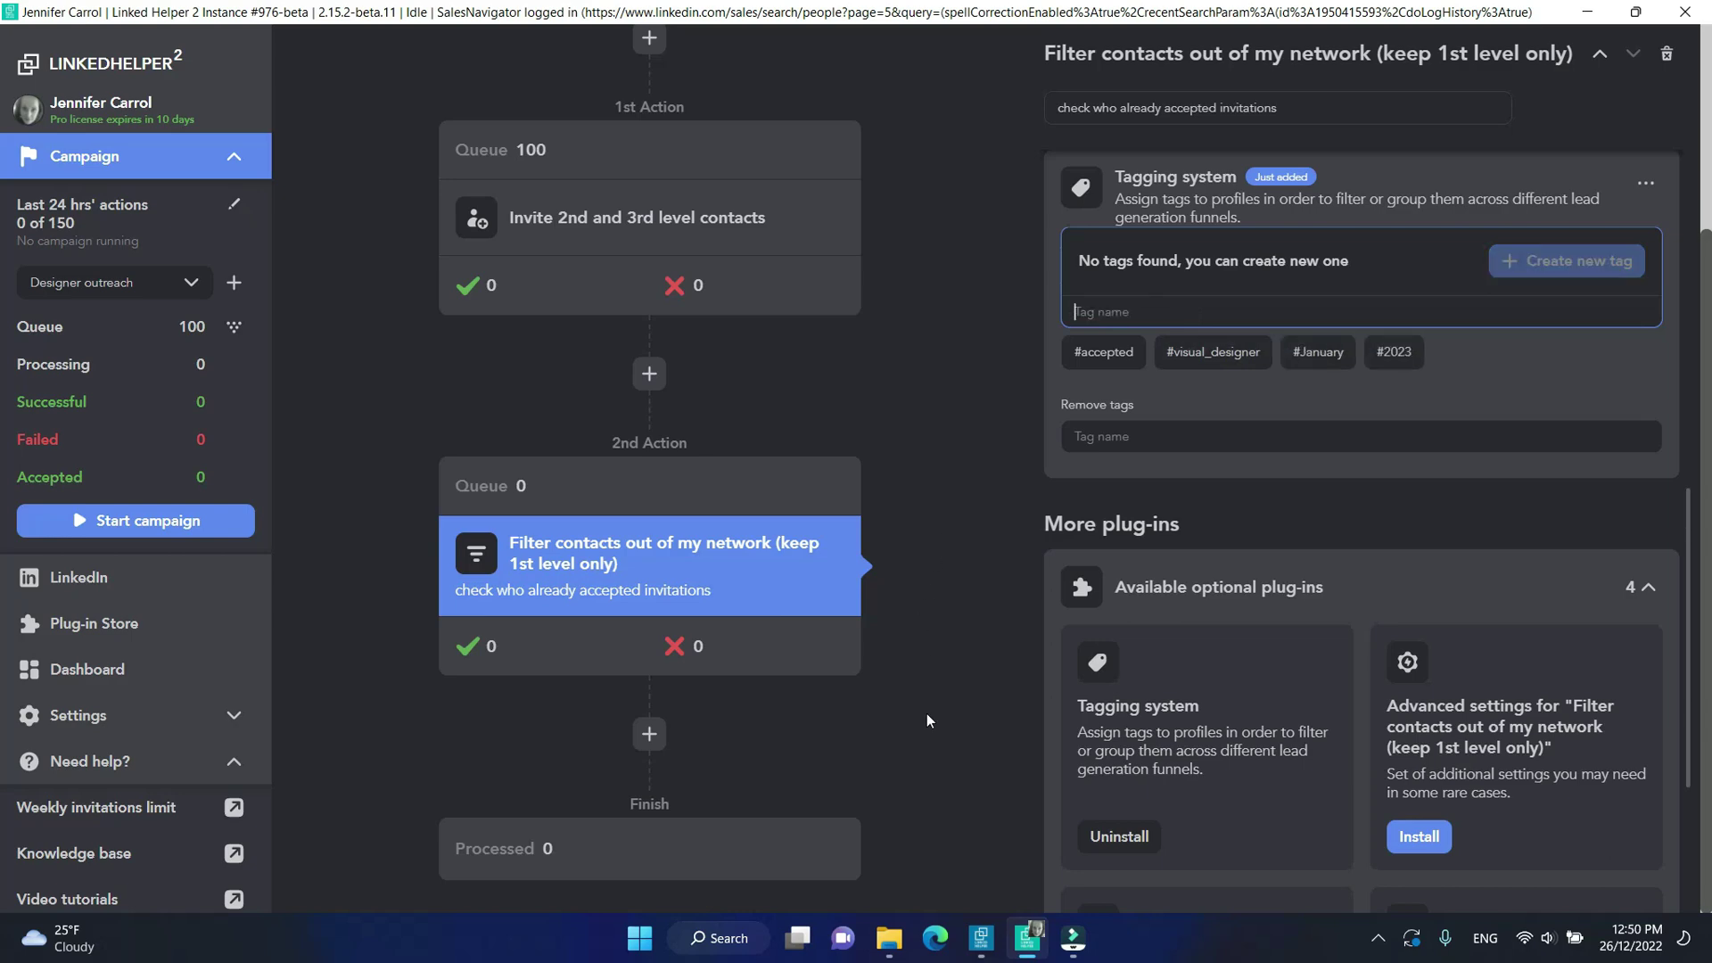
scroll(1507, 785, down, 3)
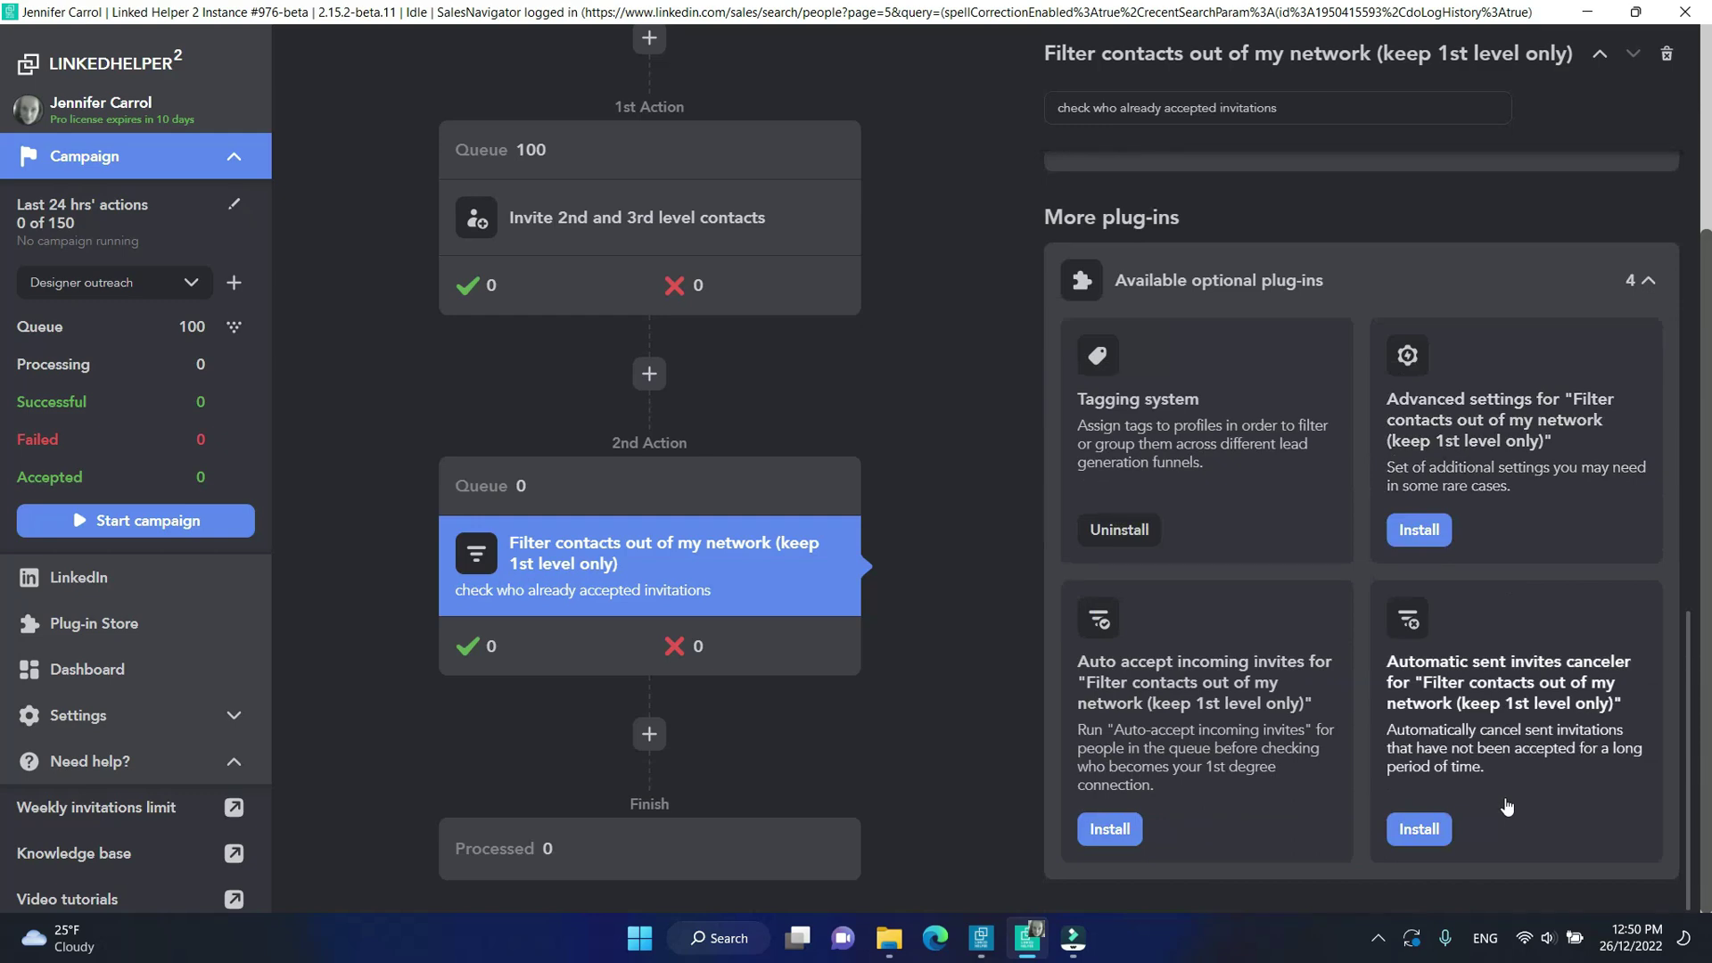
Step: Install Auto accept incoming invites, enable Launch "Accept invites" beforehand, and accept two pending invitations
click(1110, 829)
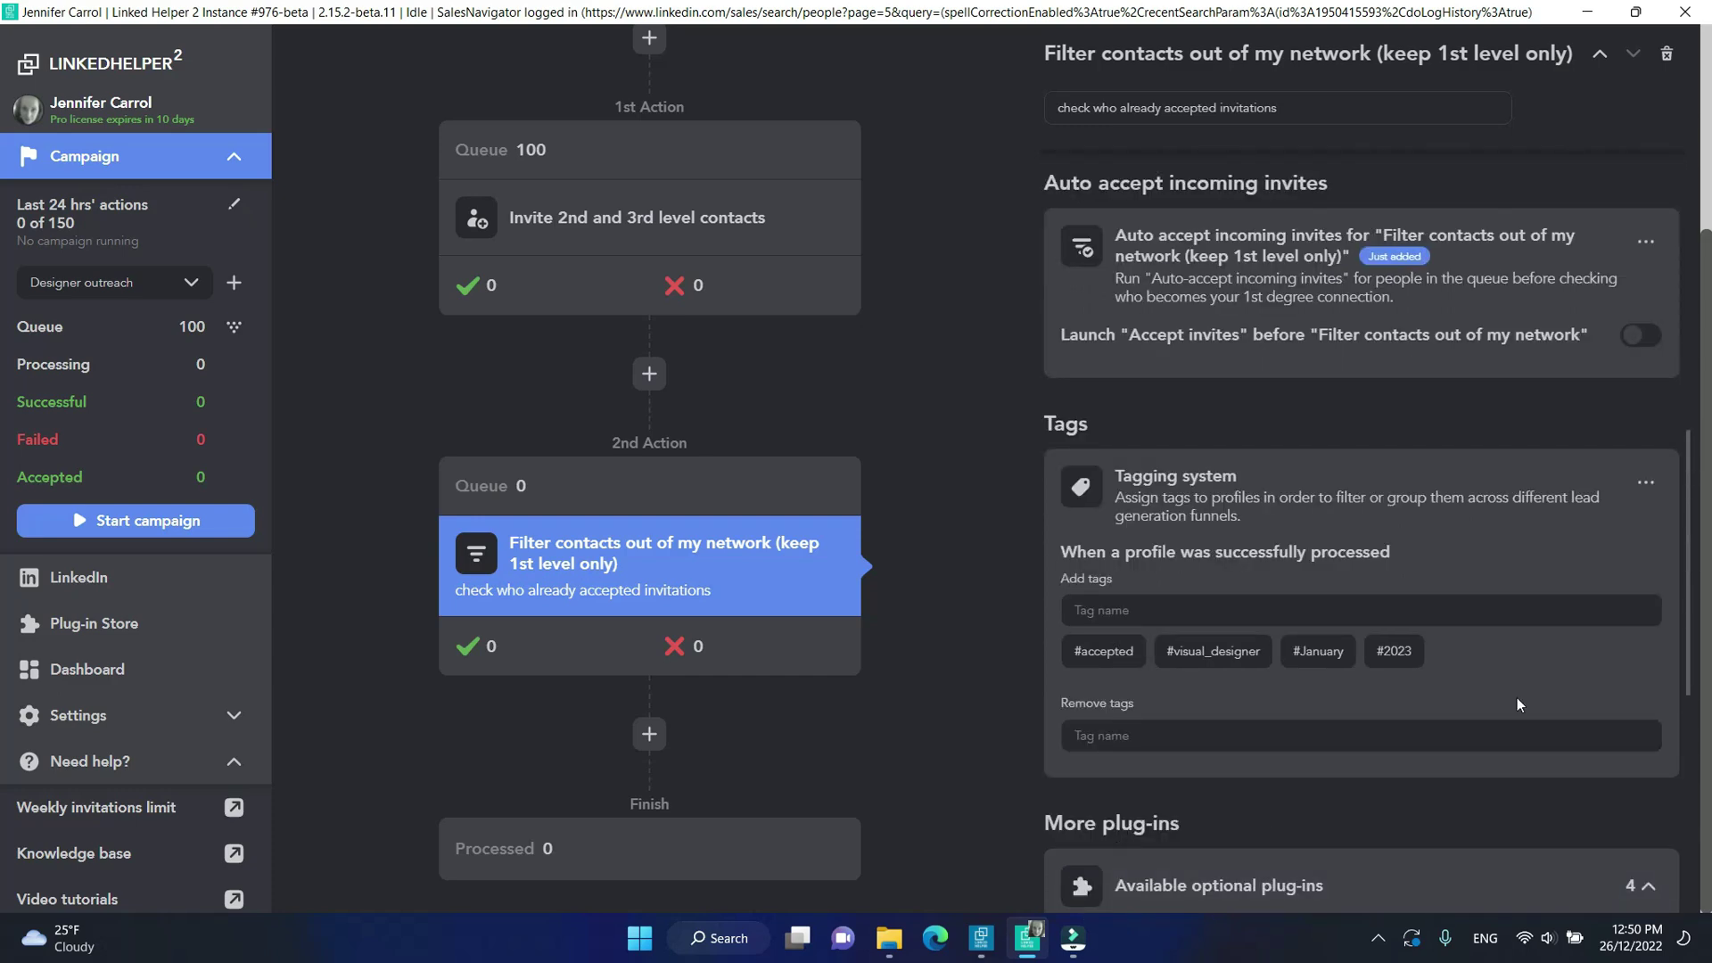
click(1641, 335)
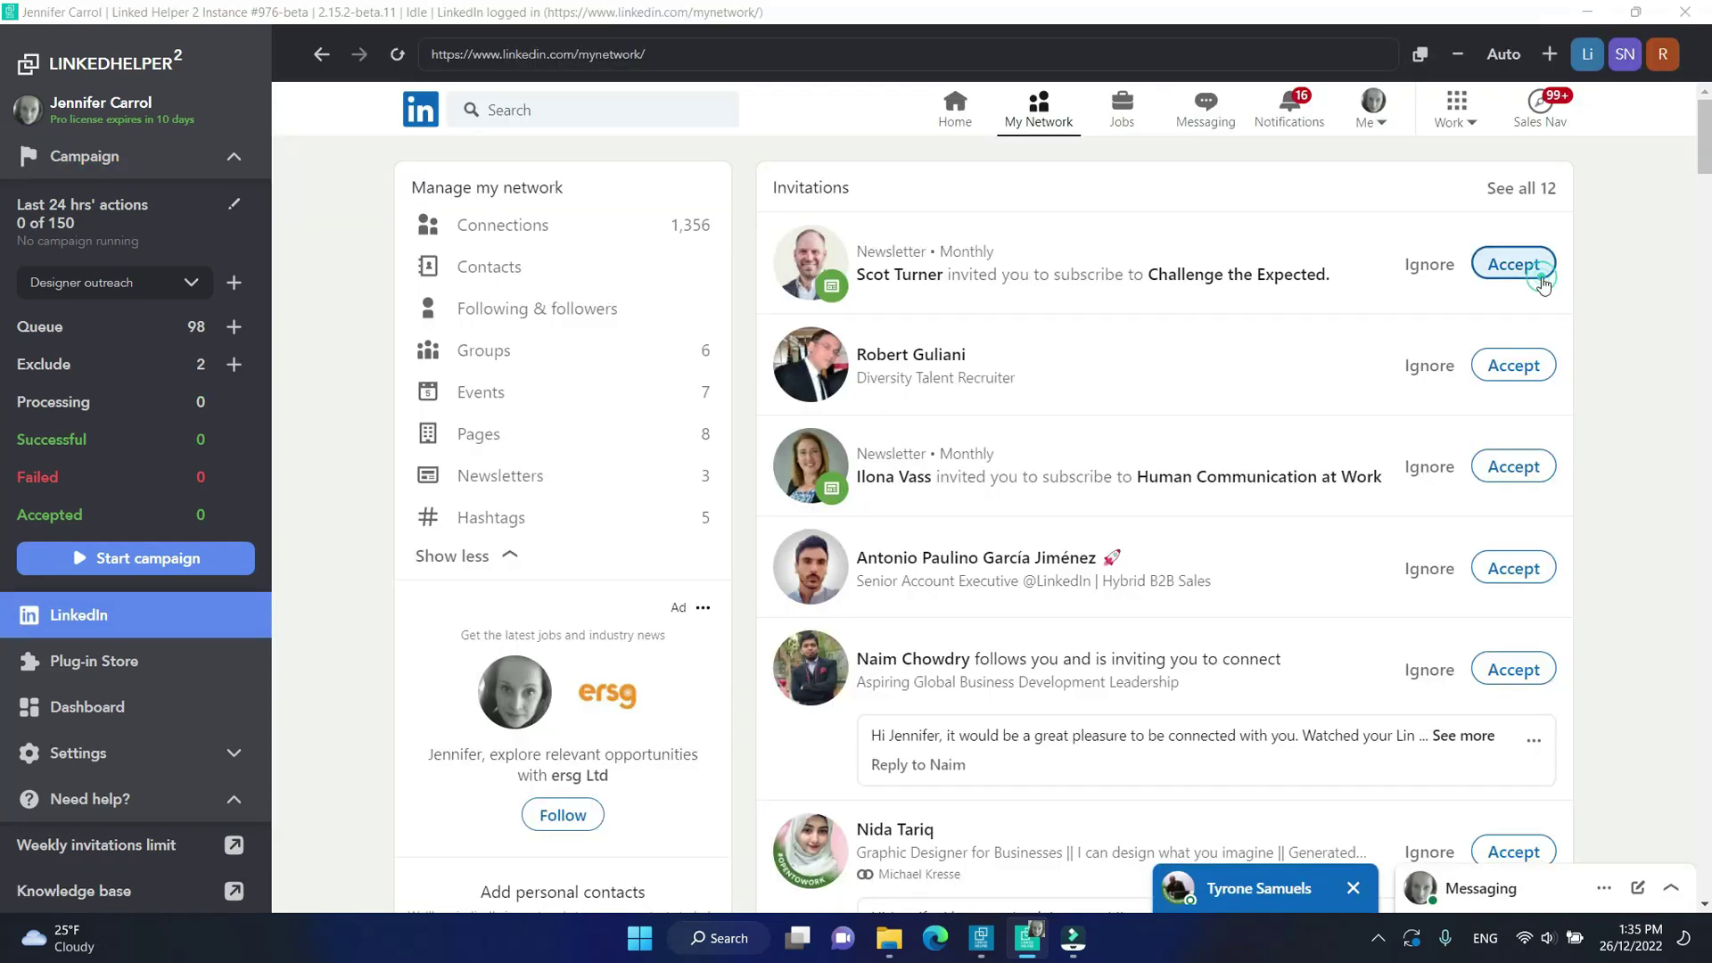
click(1543, 282)
click(1525, 322)
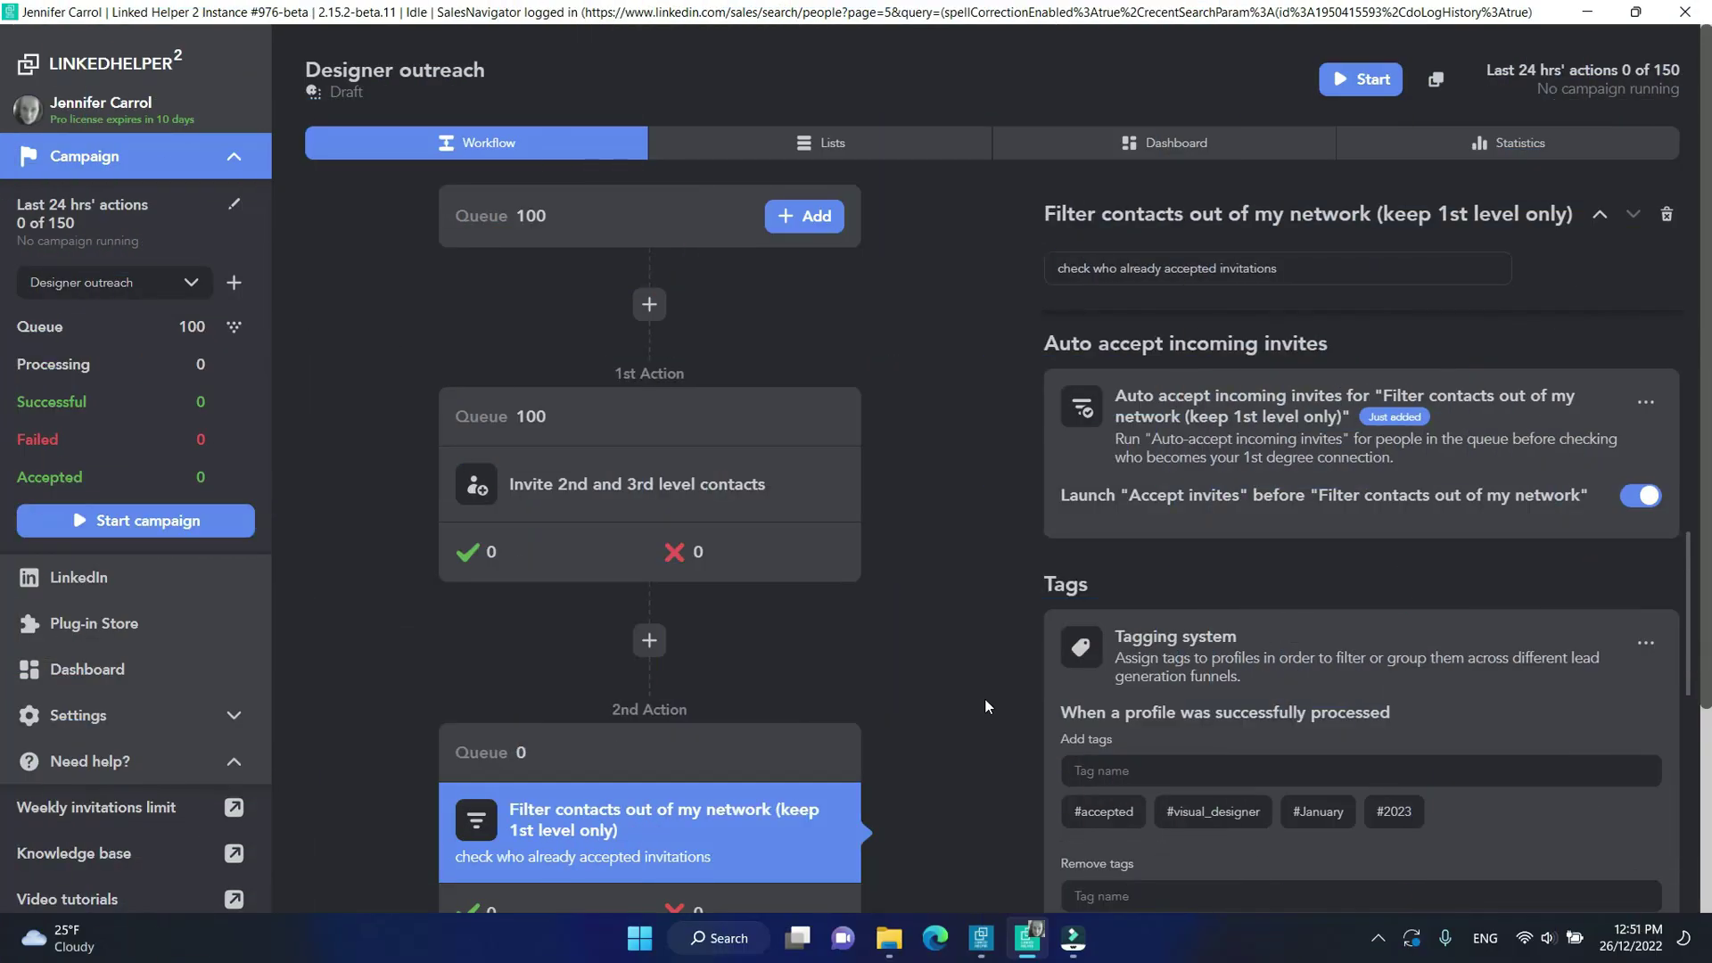
Step: Select the Re:Coded Multimedia Designer and Superside designer profiles in the invitation queue
click(525, 419)
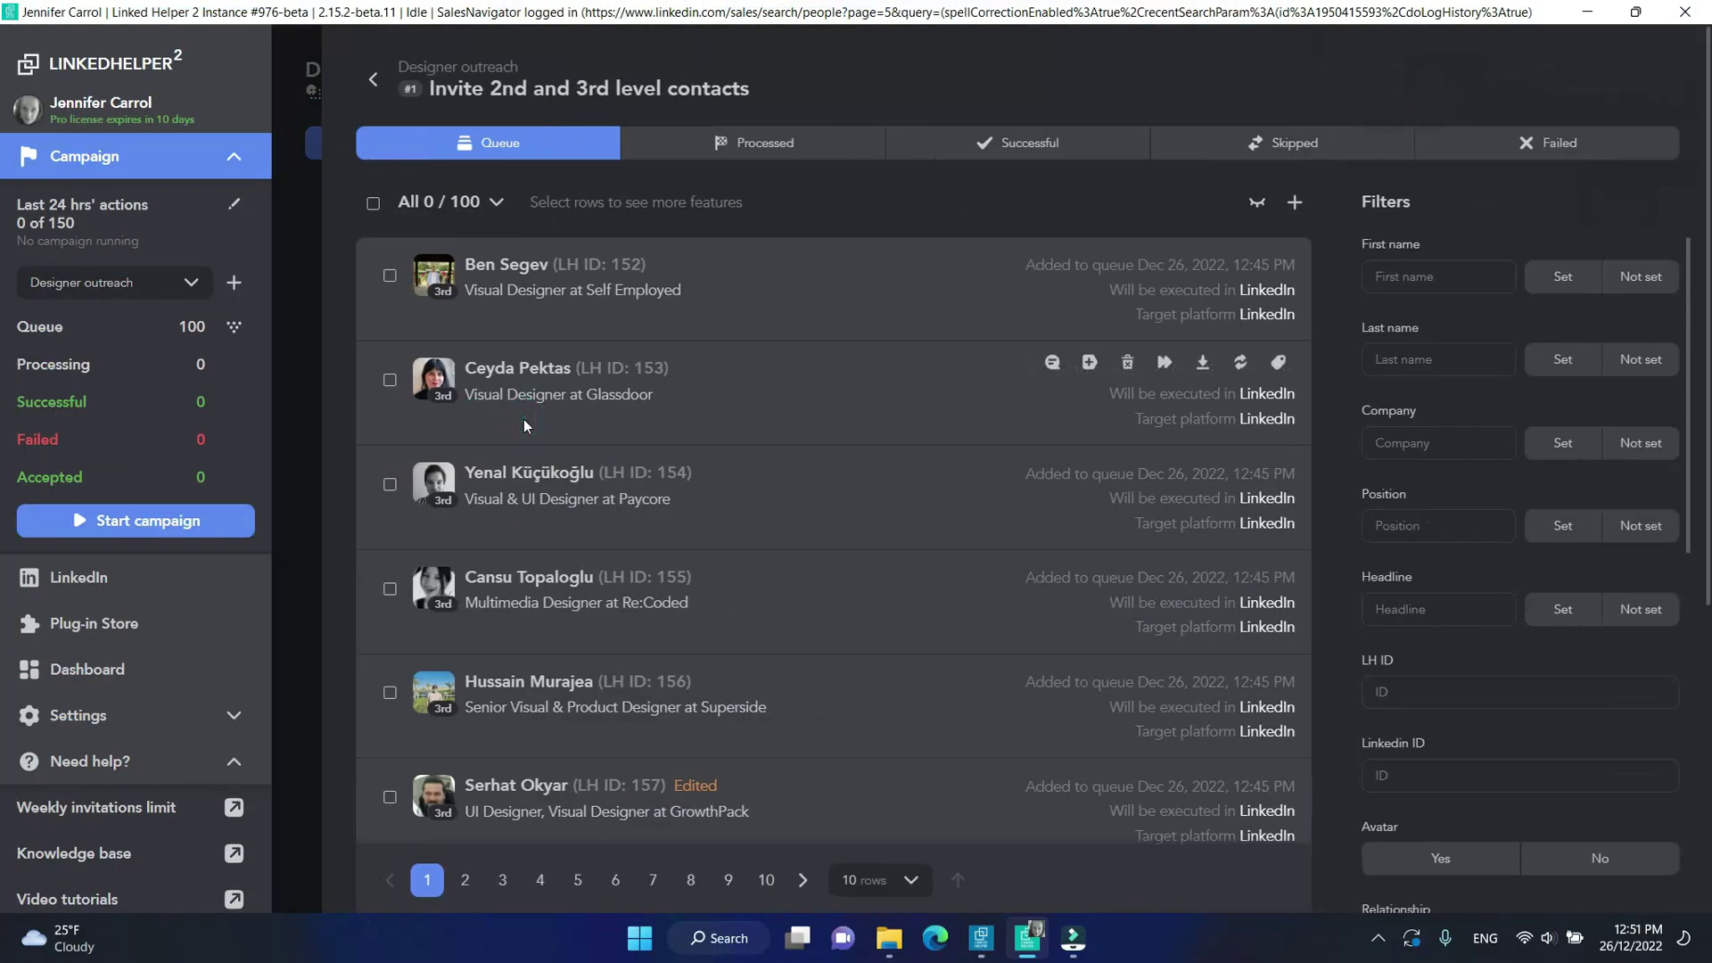
scroll(523, 423, down, 5)
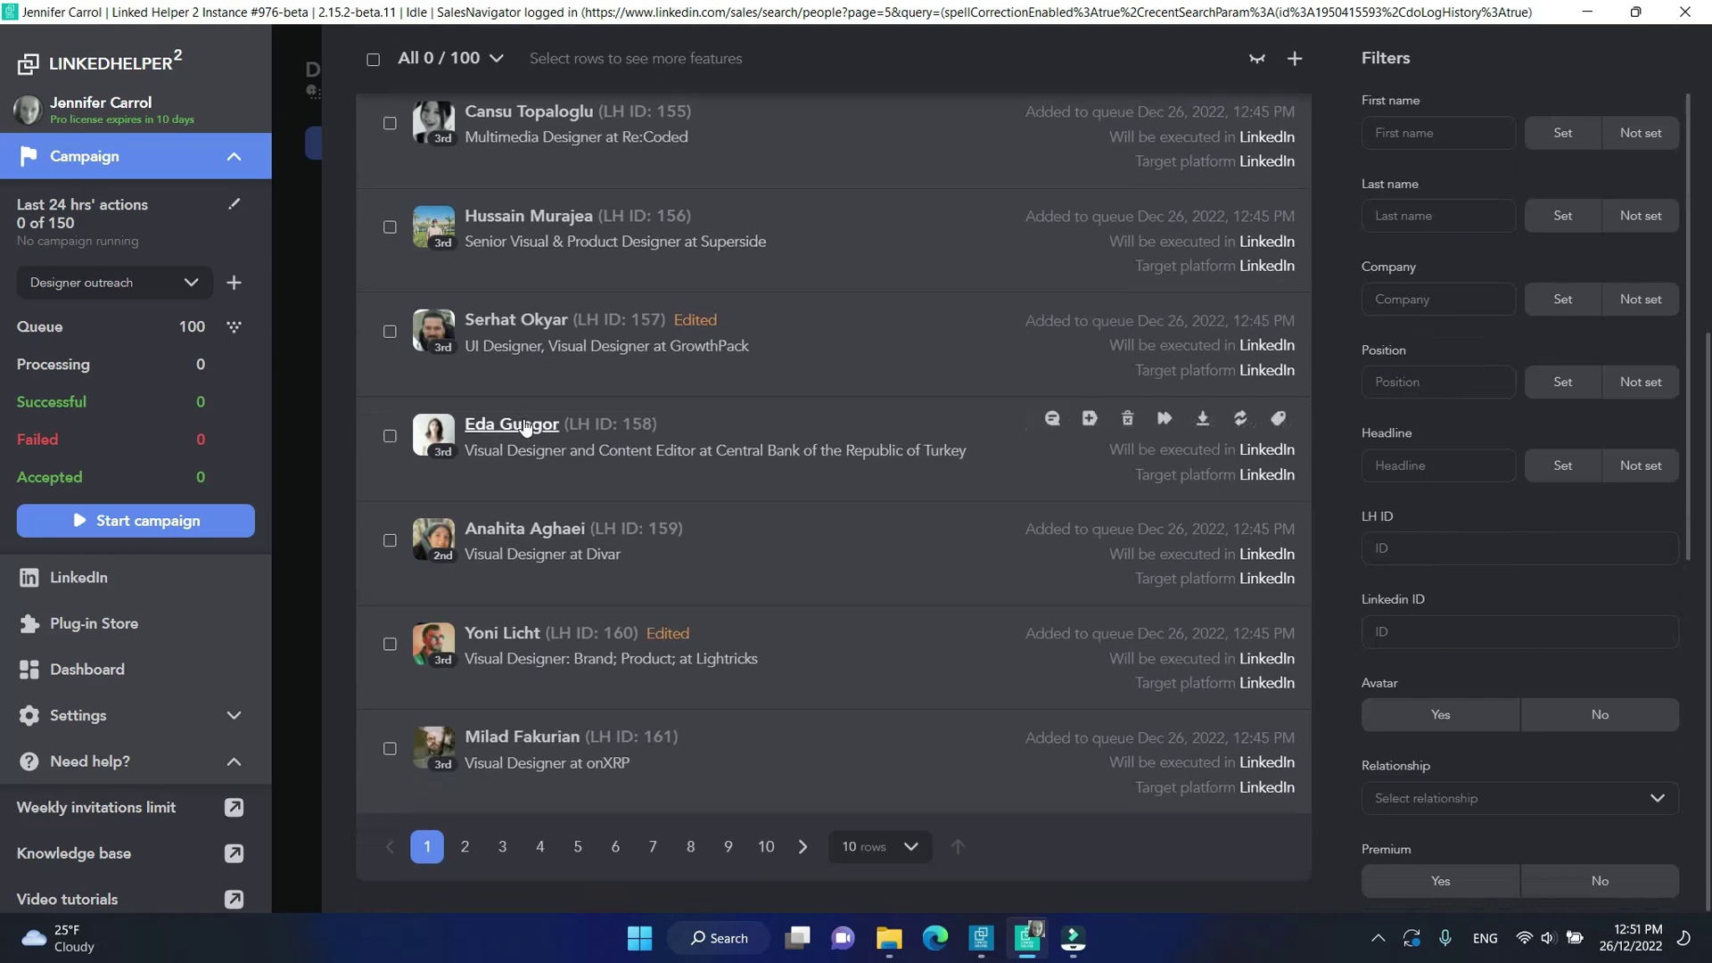
scroll(956, 734, up, 3)
scroll(956, 731, up, 3)
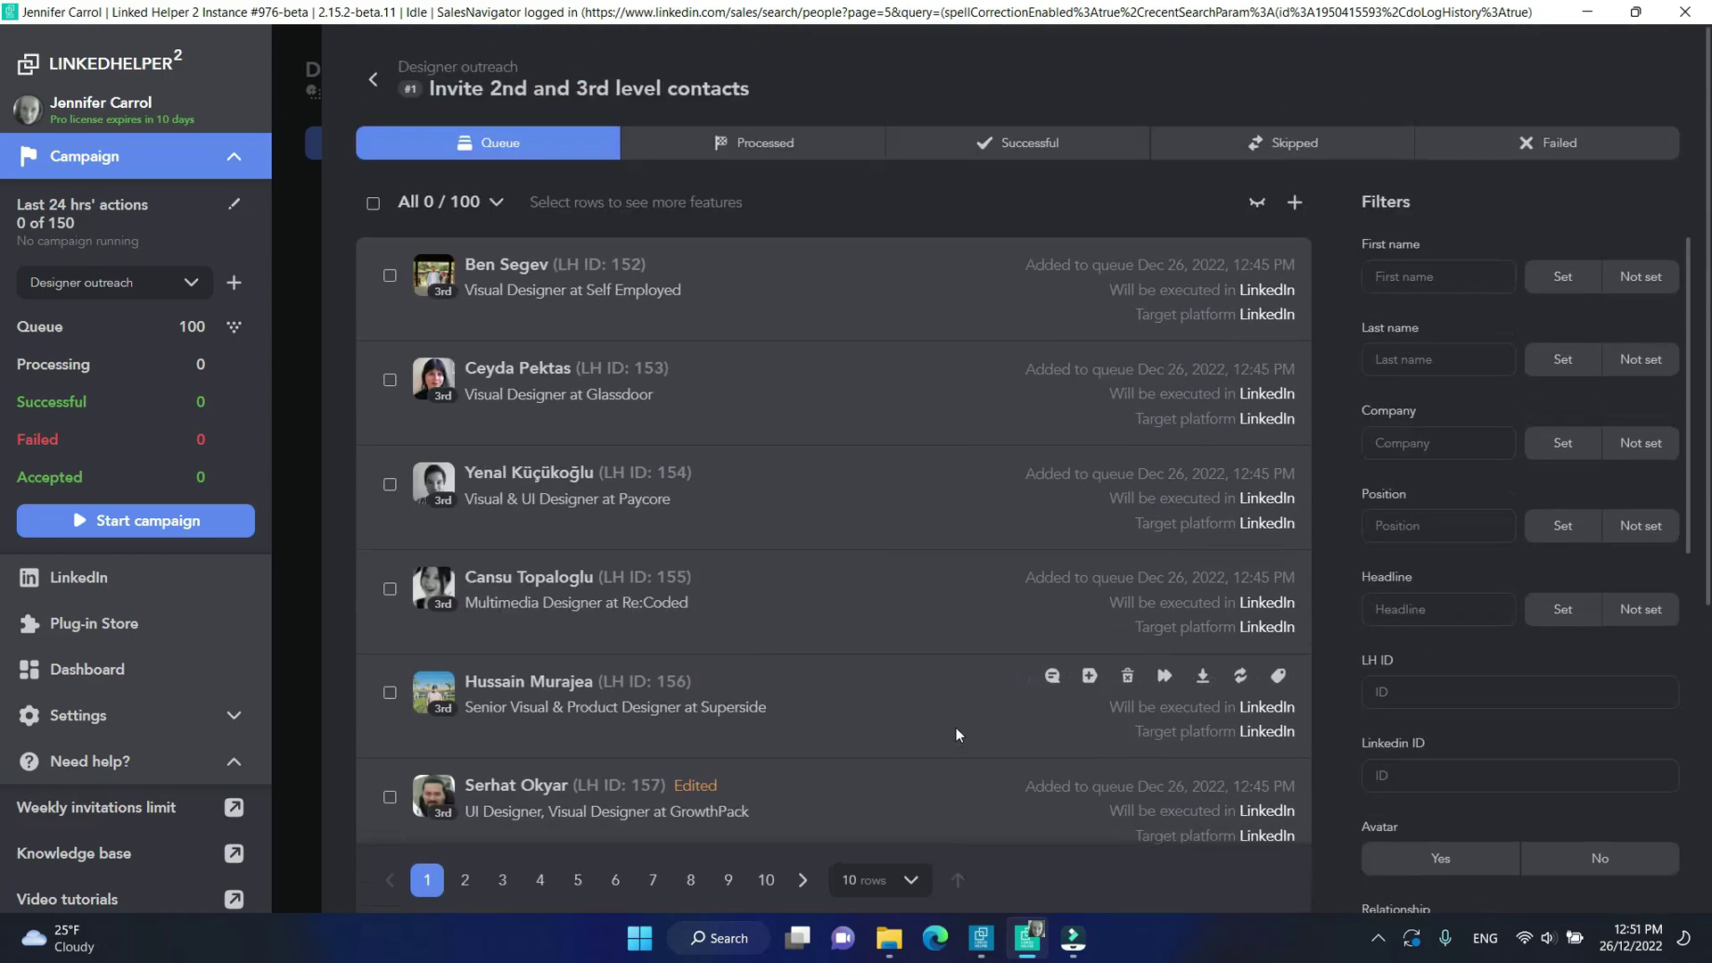
click(390, 590)
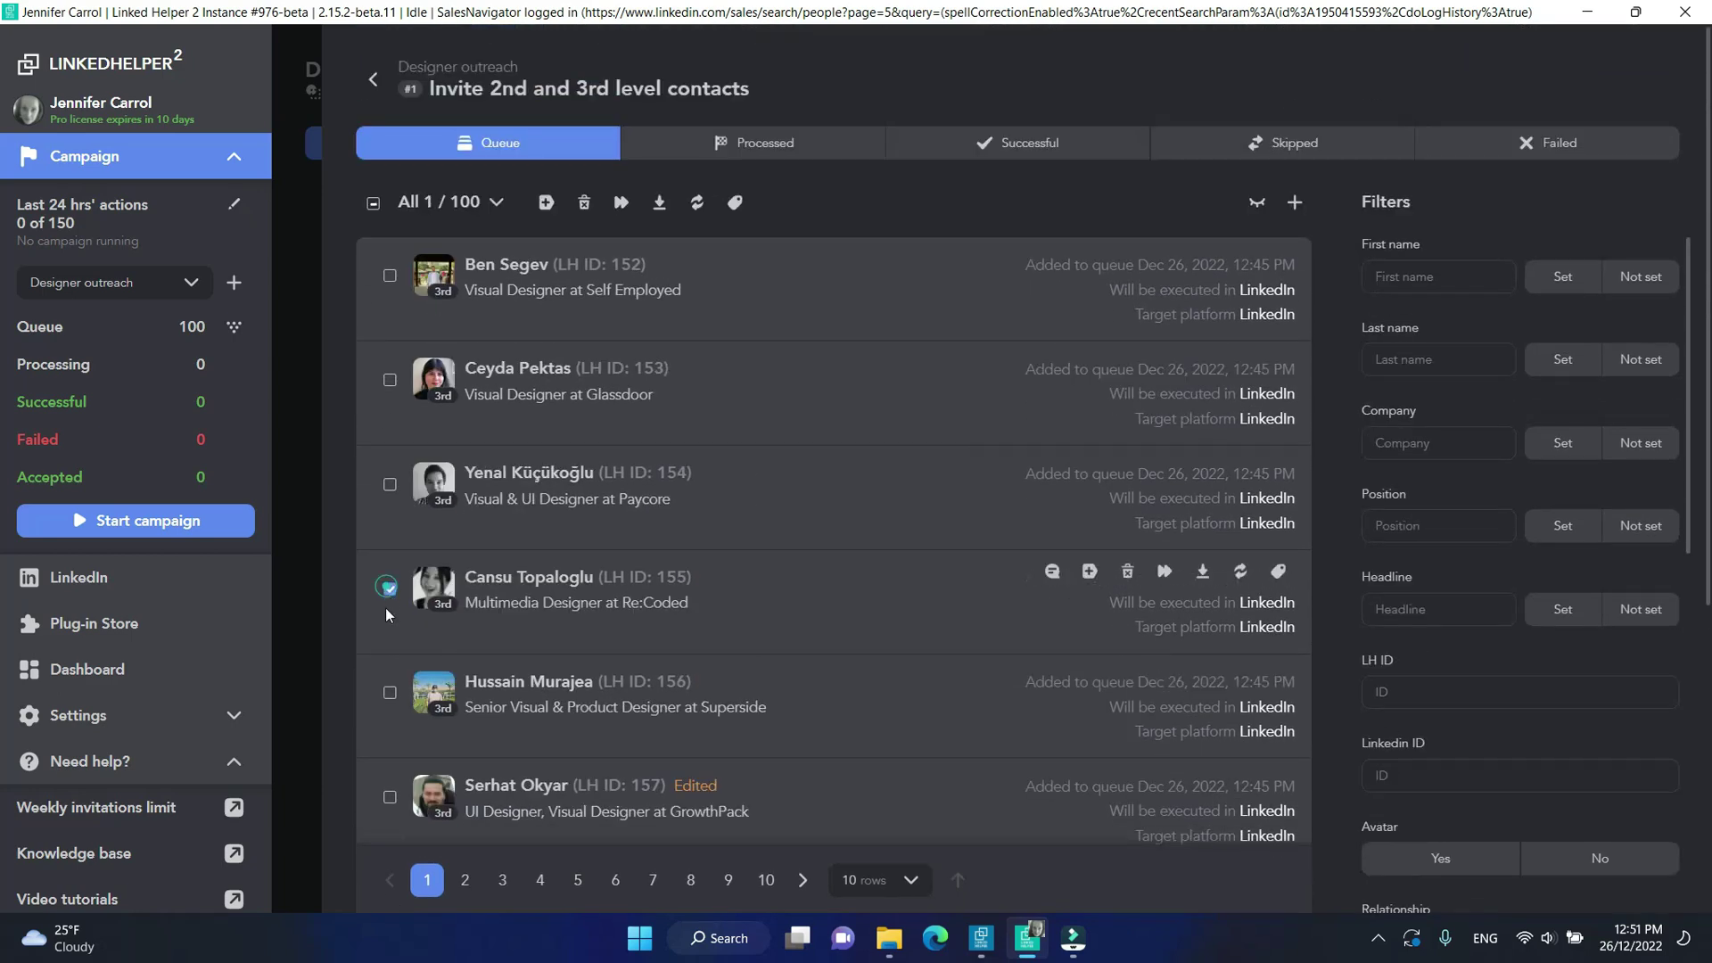
click(392, 699)
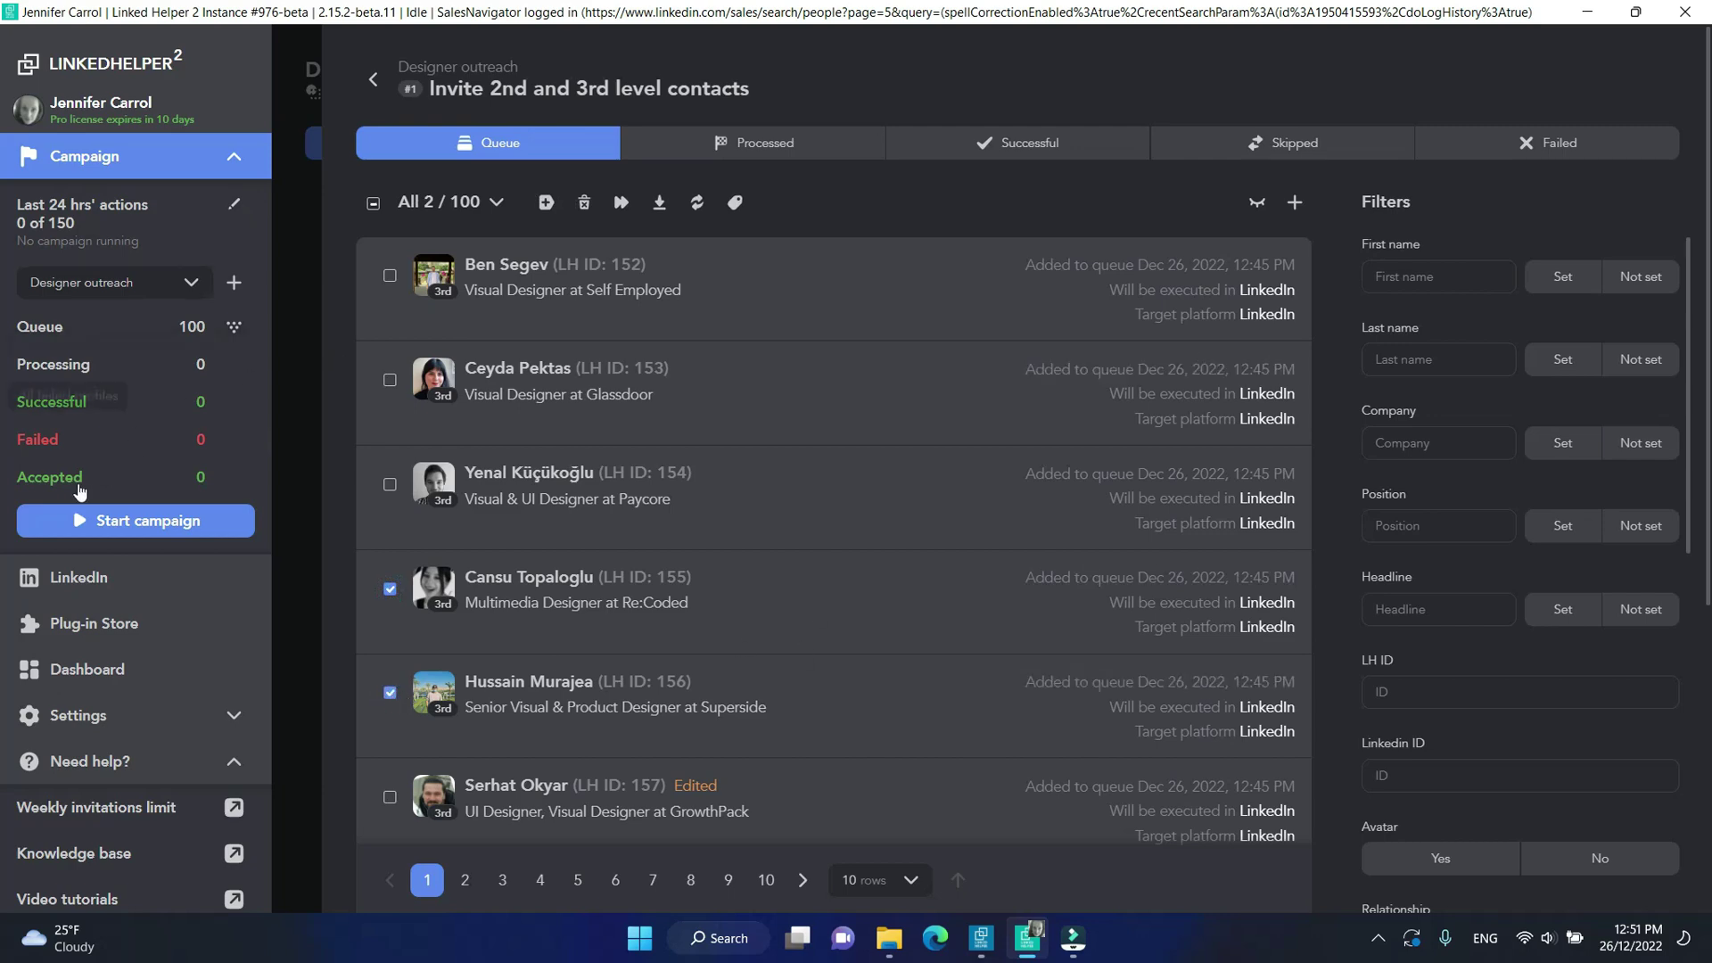
Step: Install the Exclude list plug-in from the Plug-in Store's Campaigns section
click(66, 628)
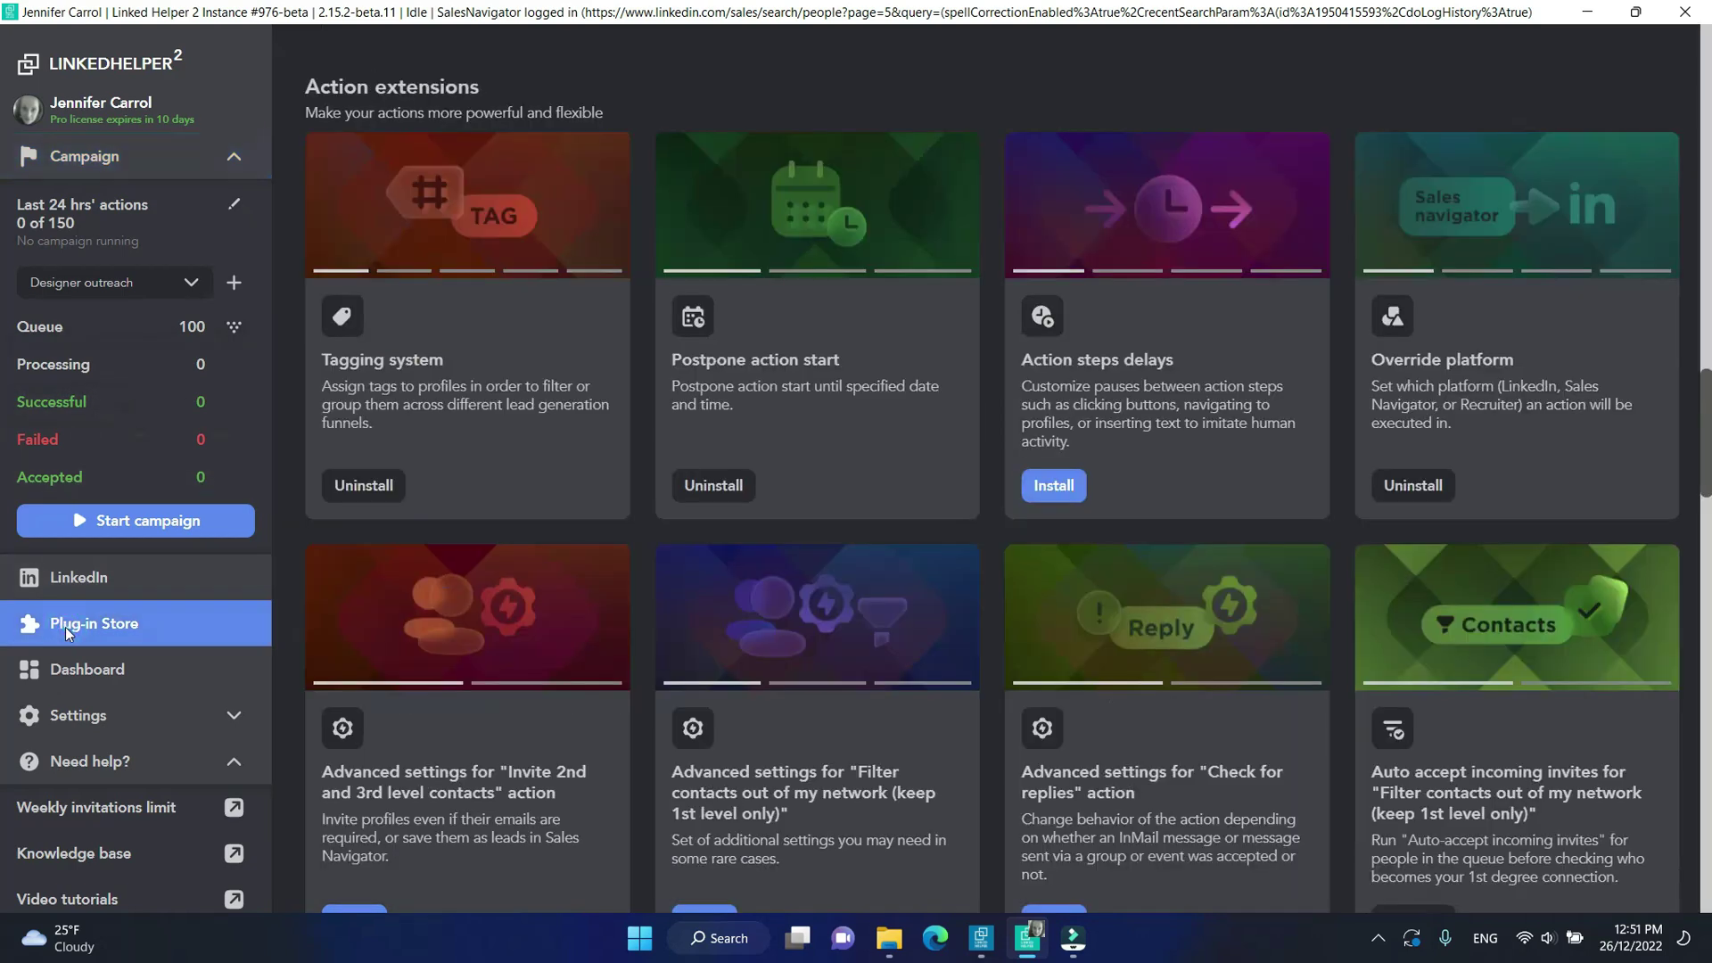
scroll(1157, 522, down, 20)
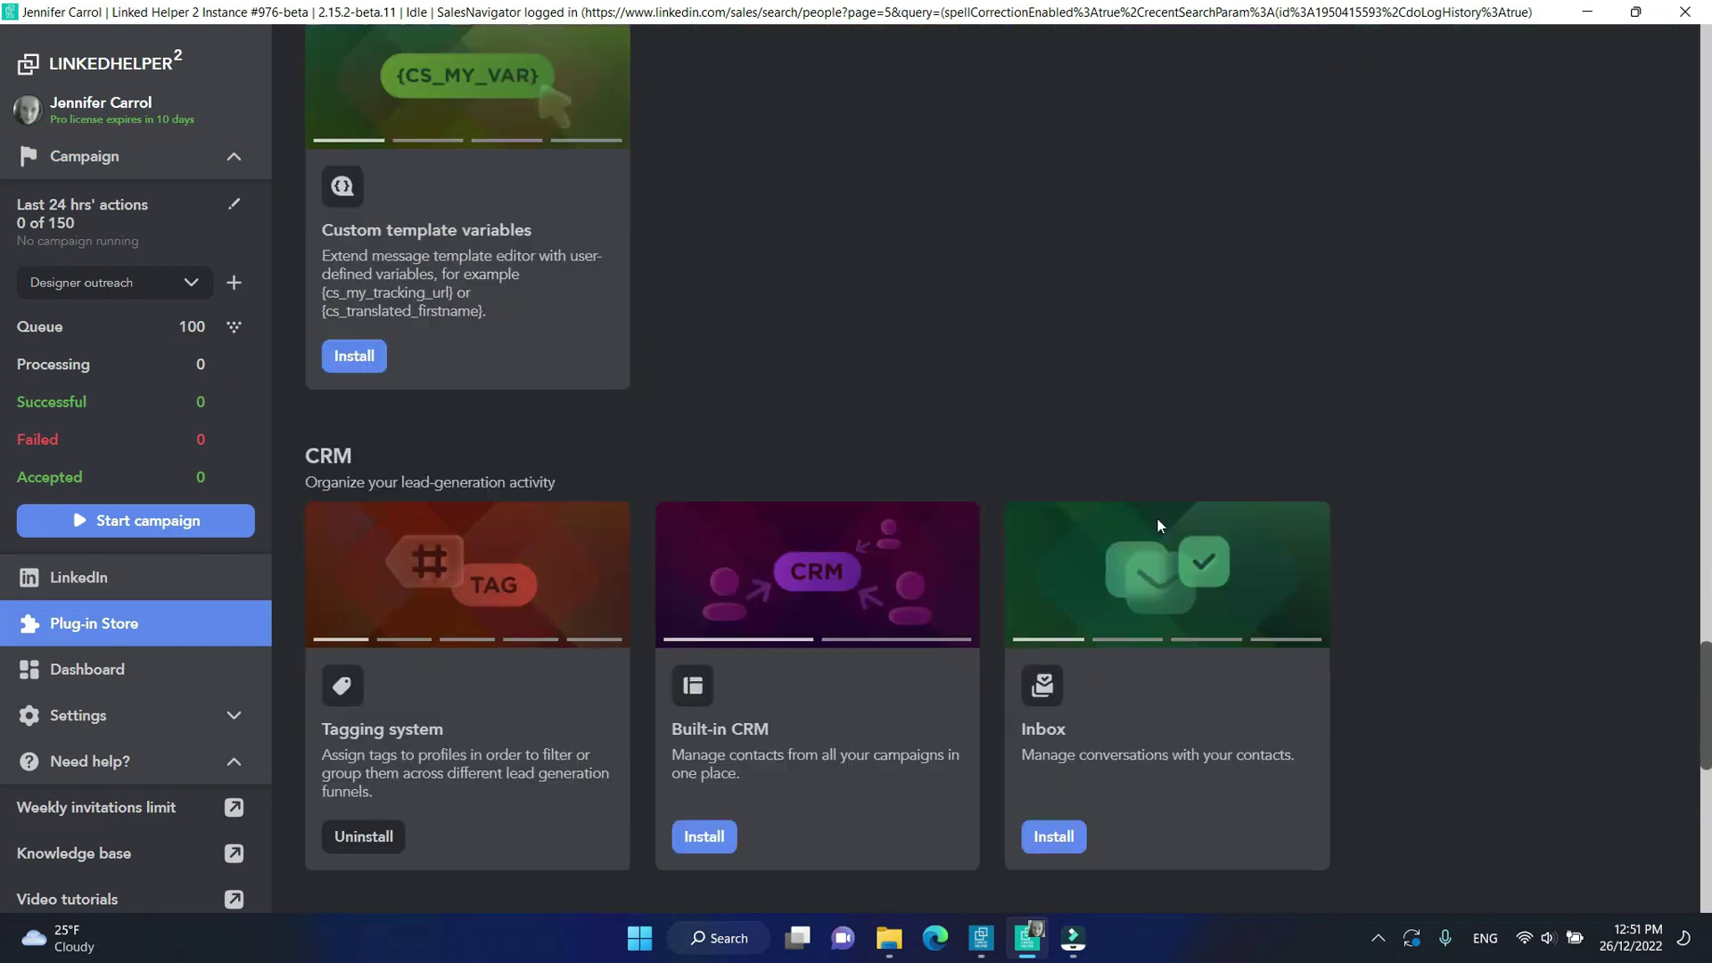
scroll(1158, 527, down, 10)
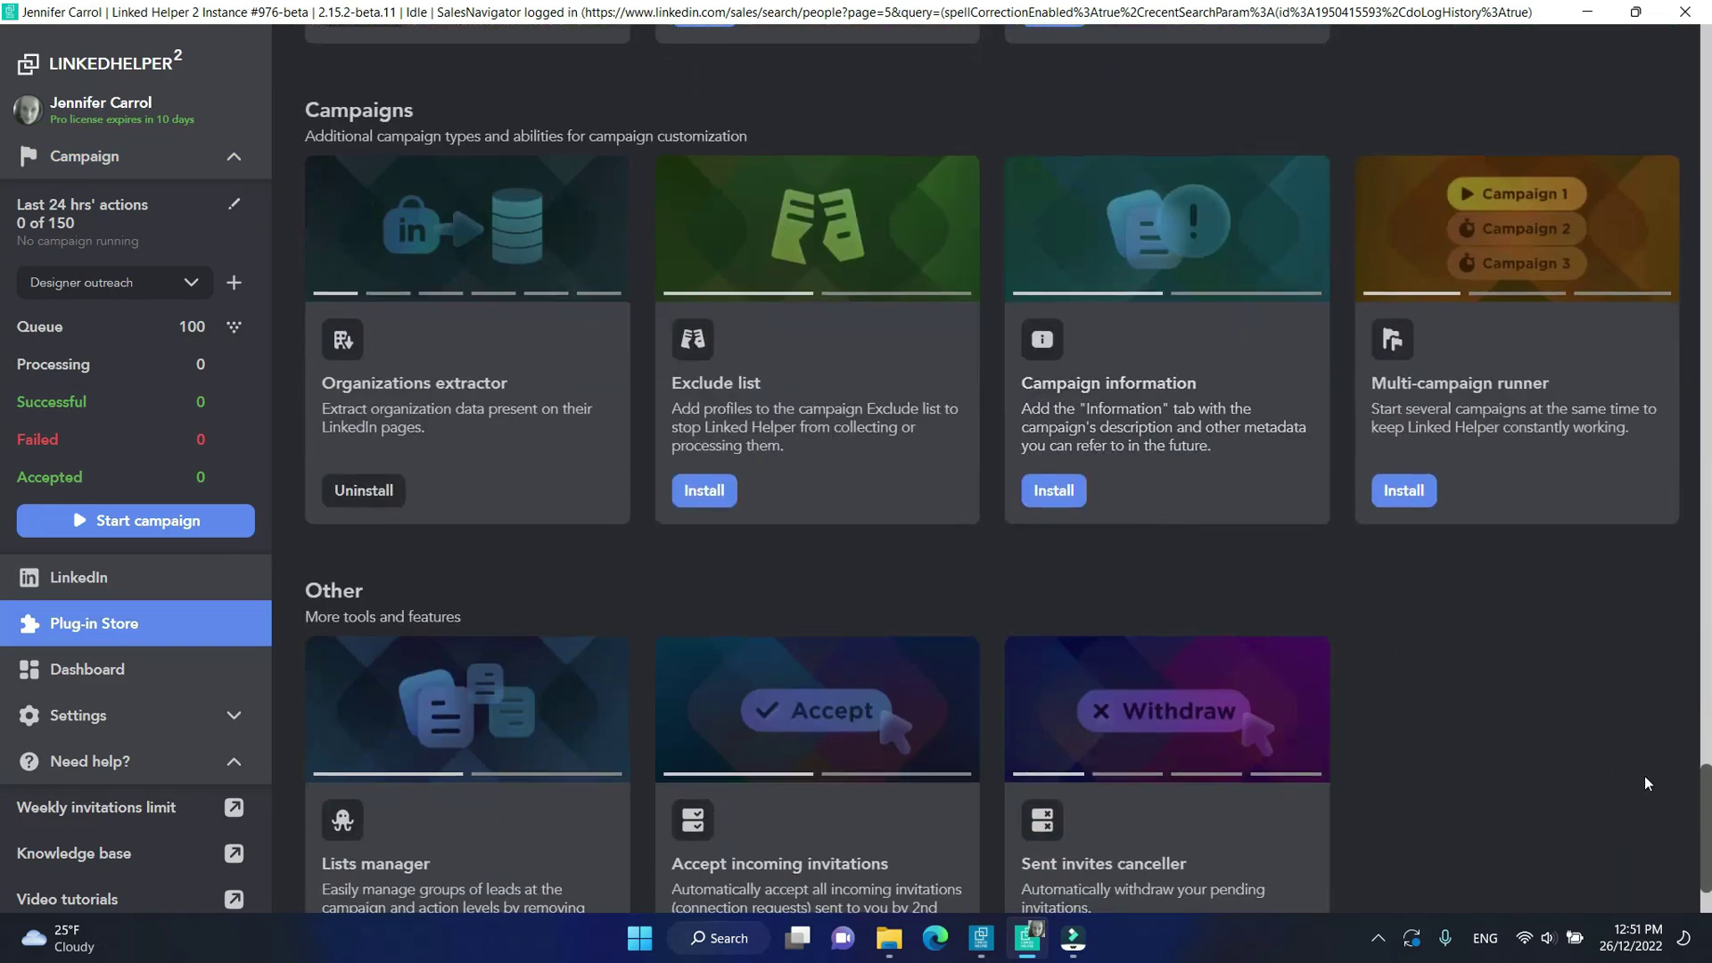
click(705, 492)
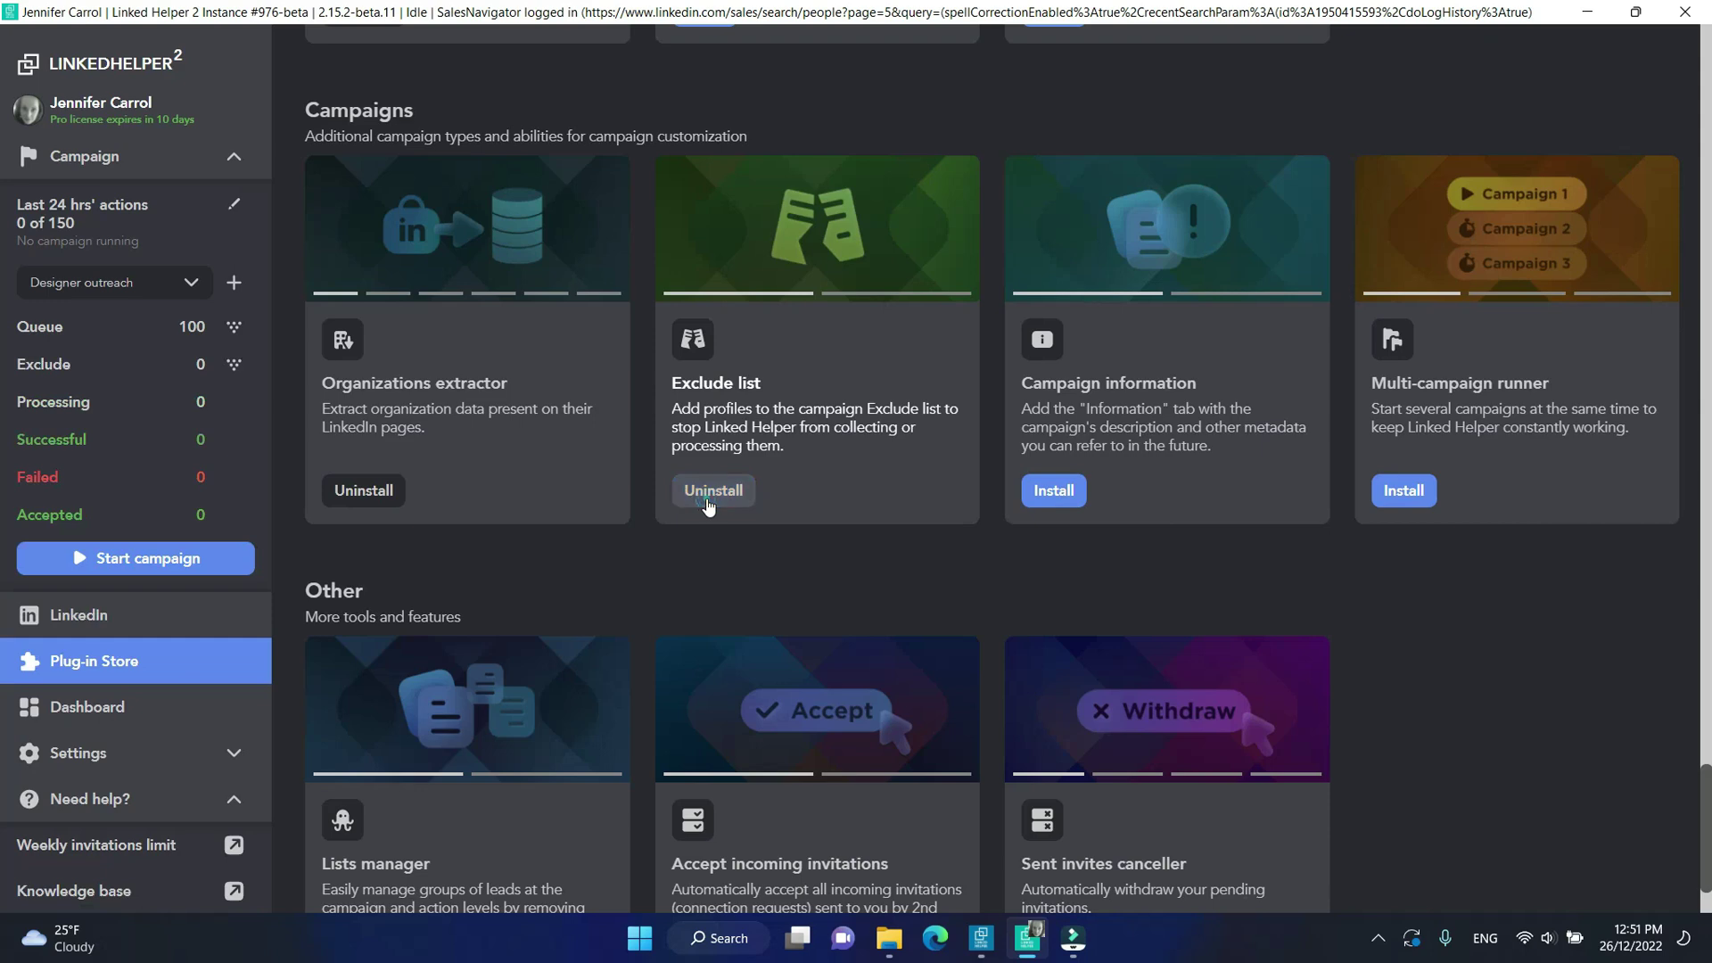
click(184, 155)
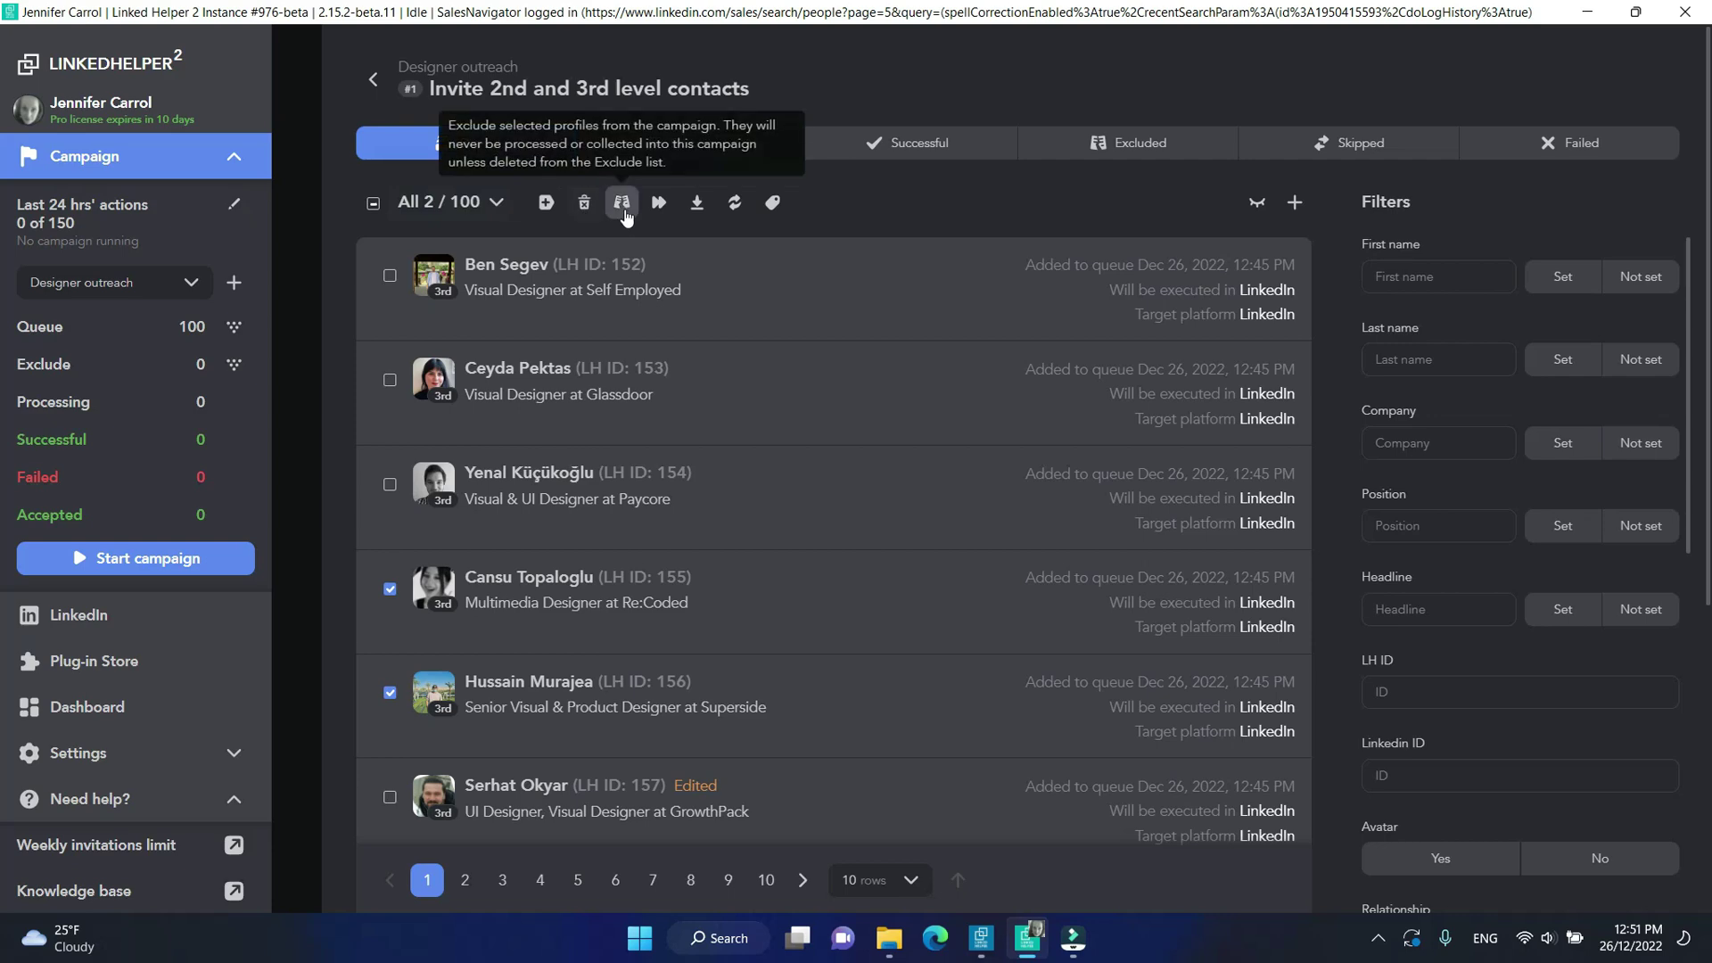
Step: Exclude the two selected designers, leaving 98 queued, and view them in the Exclude list
click(625, 214)
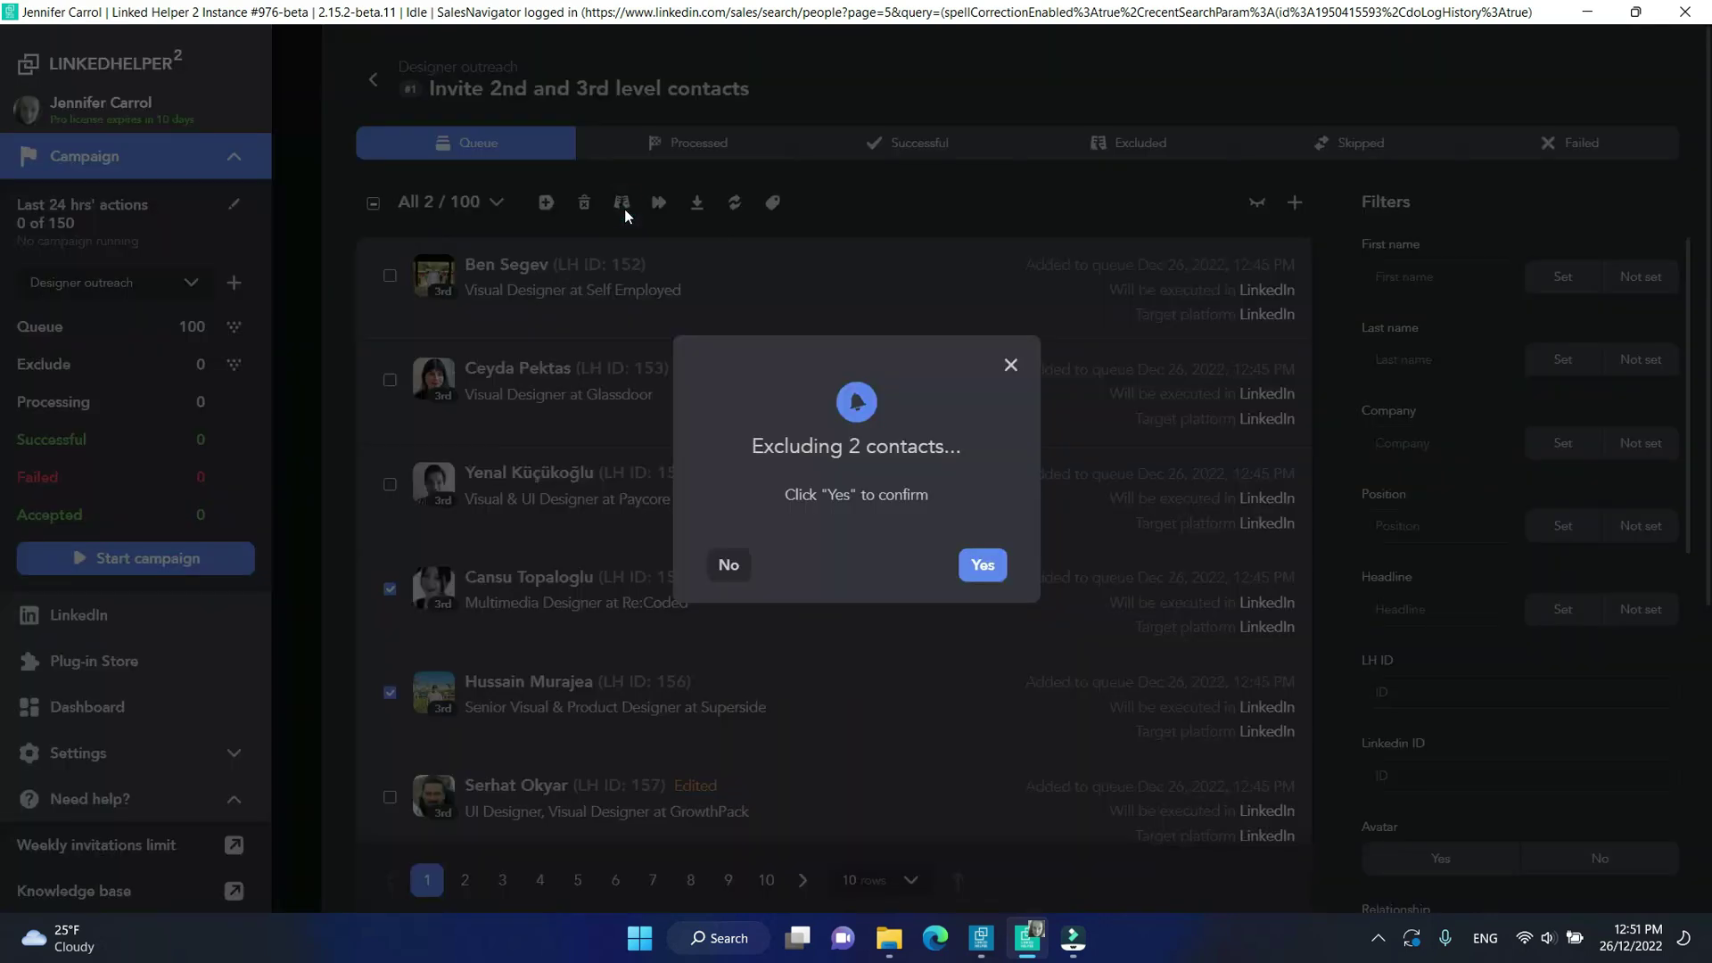
click(983, 569)
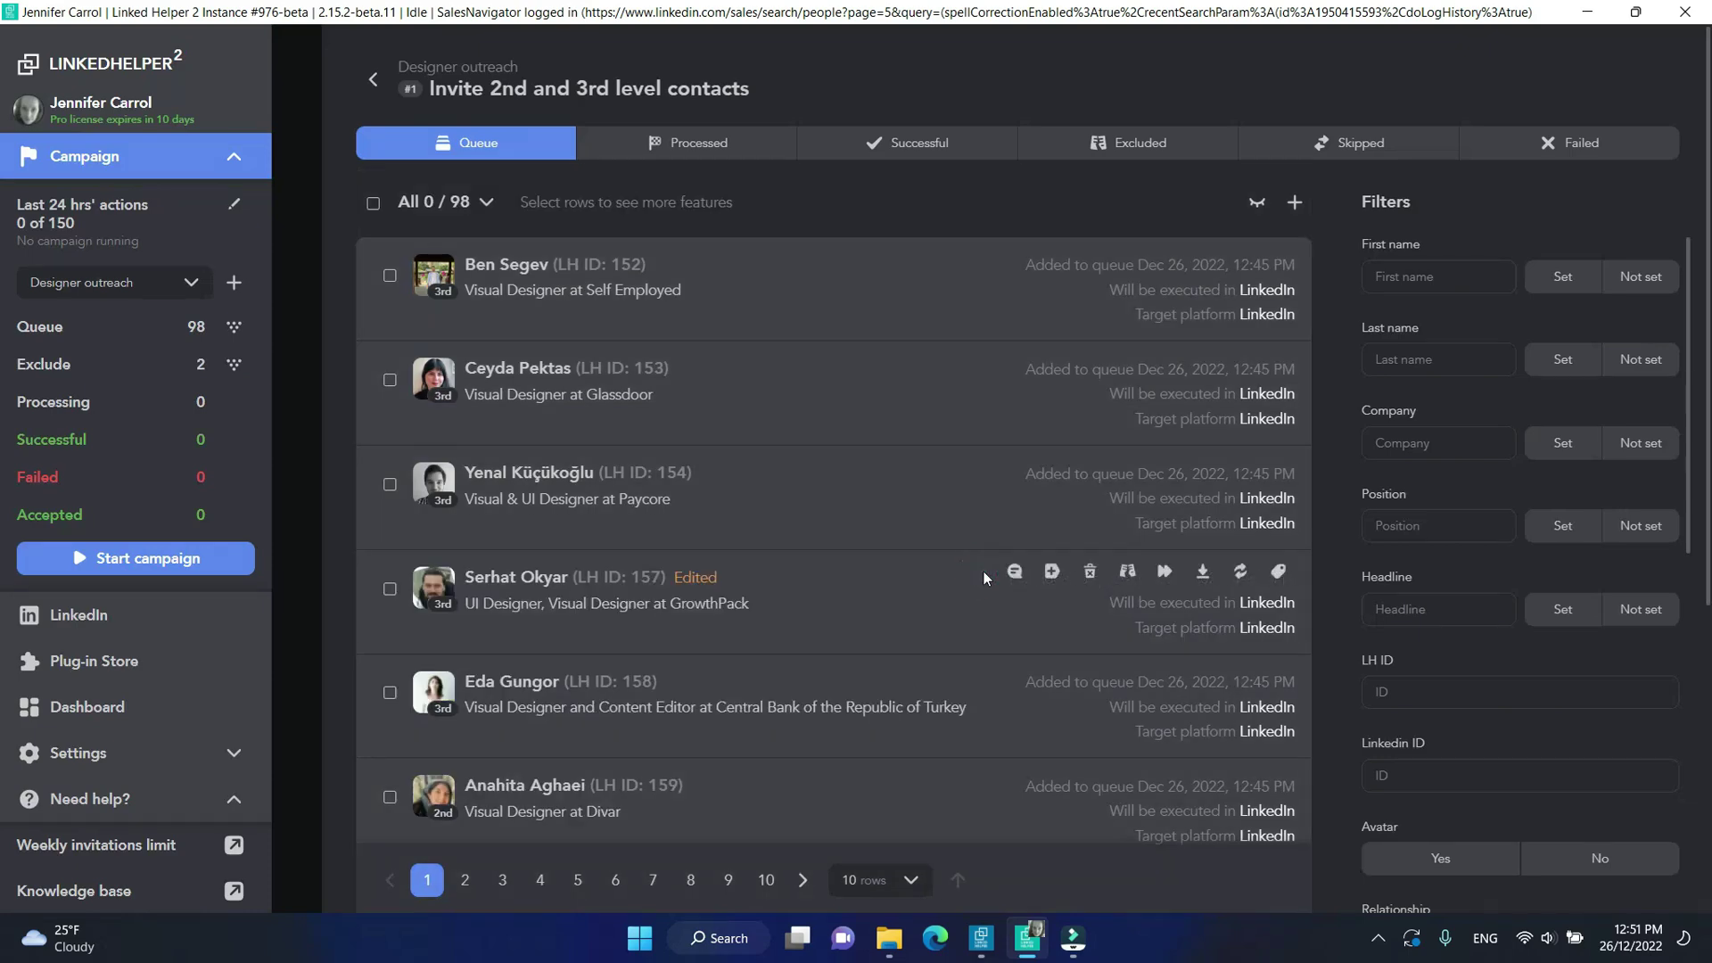
click(374, 80)
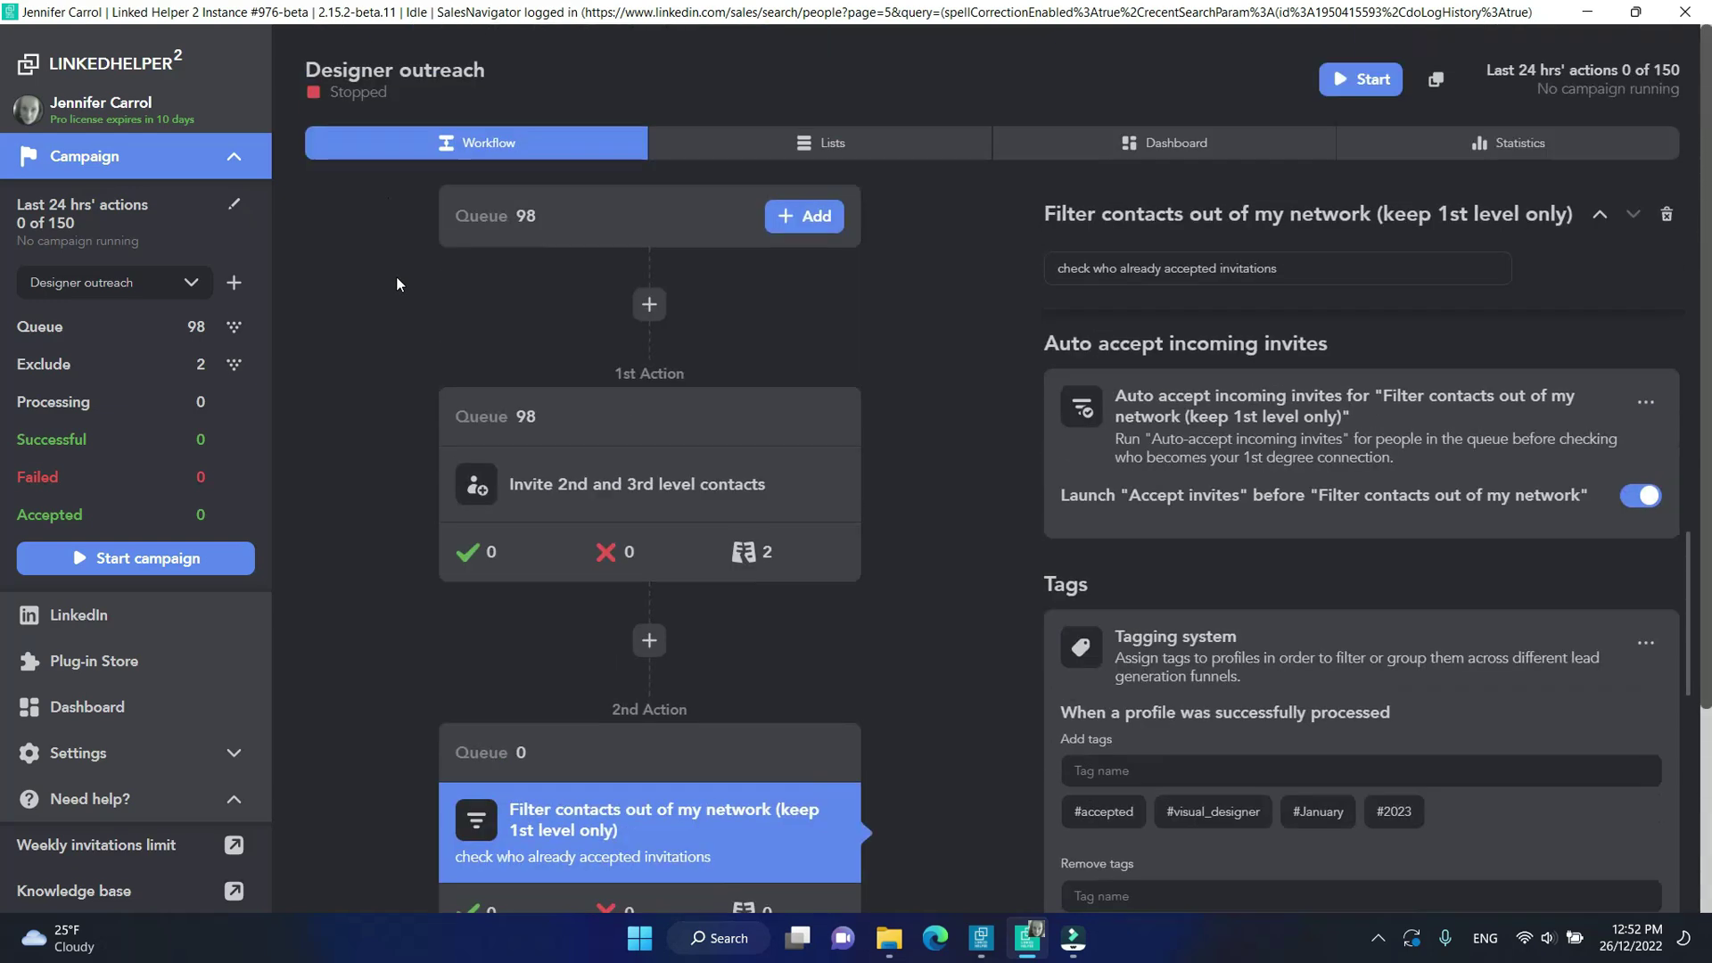
click(843, 143)
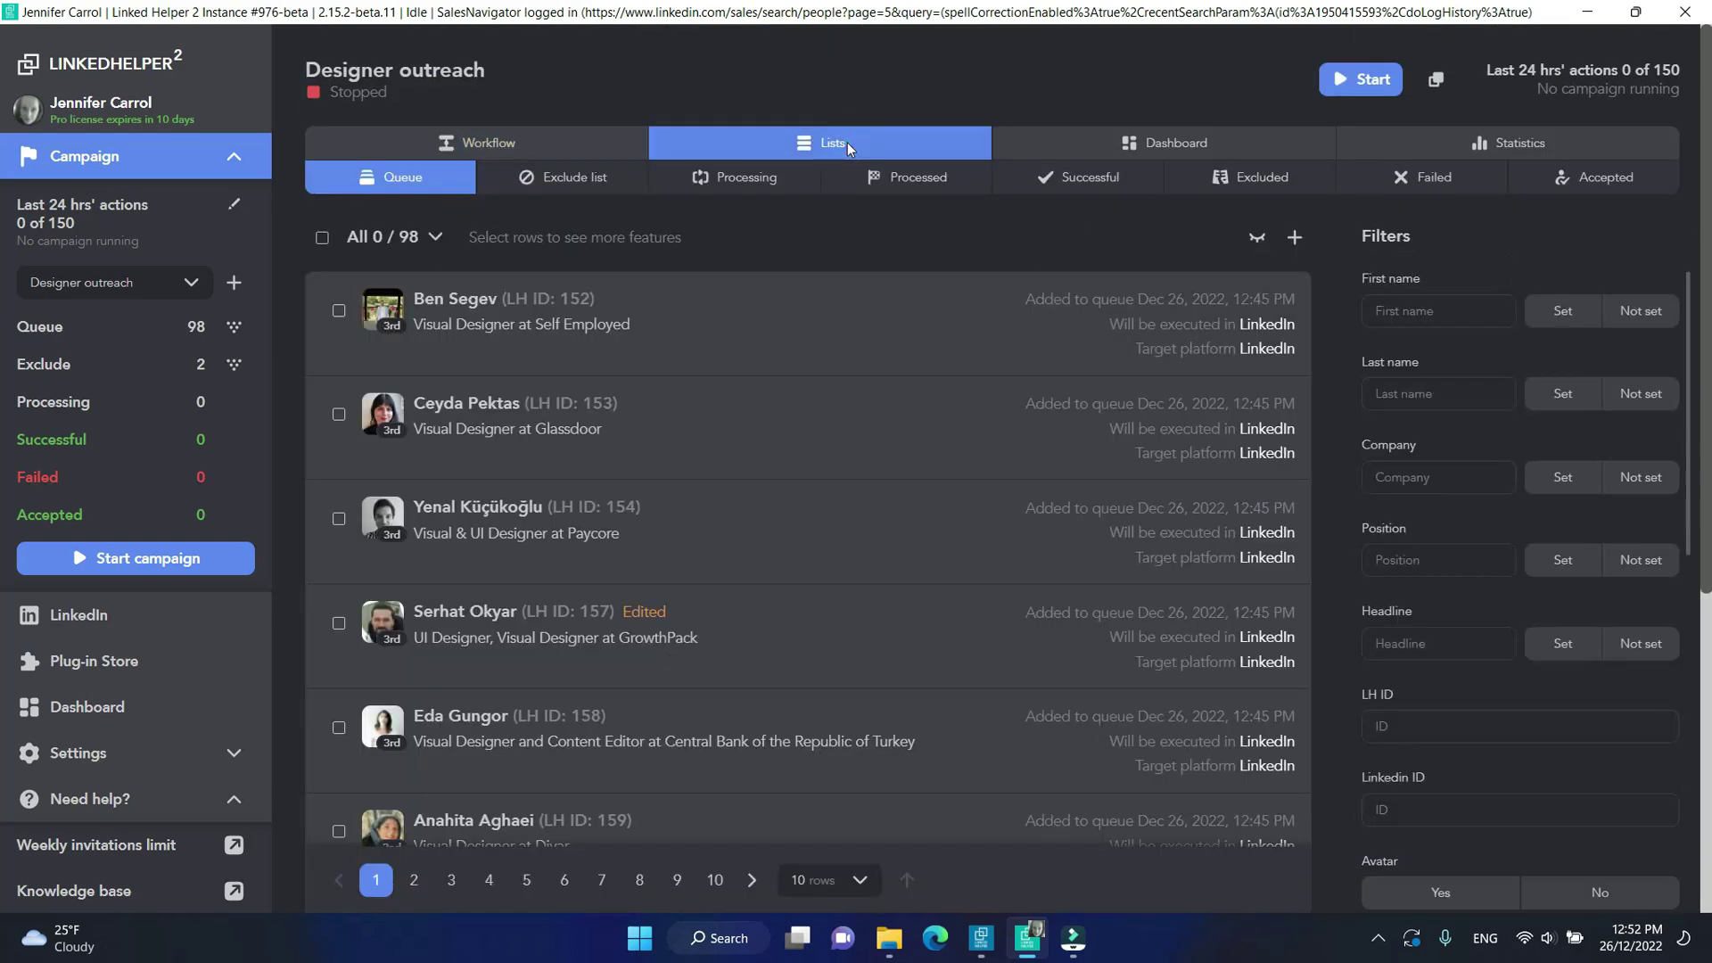
click(620, 177)
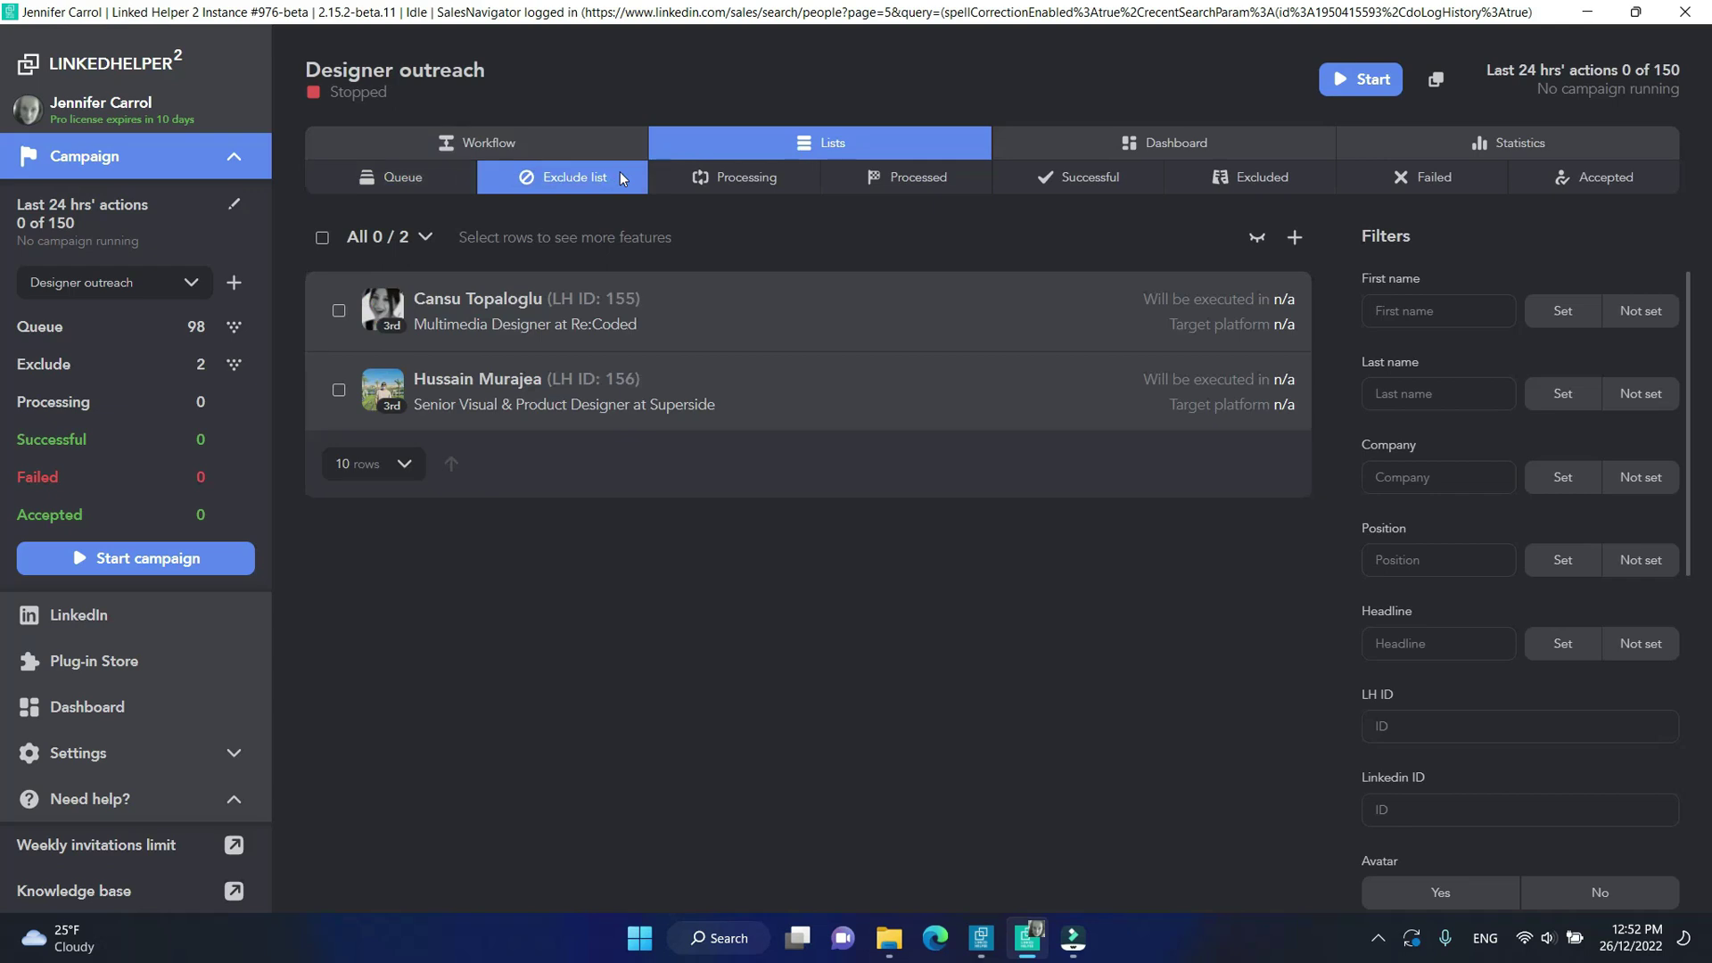
Step: Install the Campaign information plug-in from the Plug-in Store
click(194, 660)
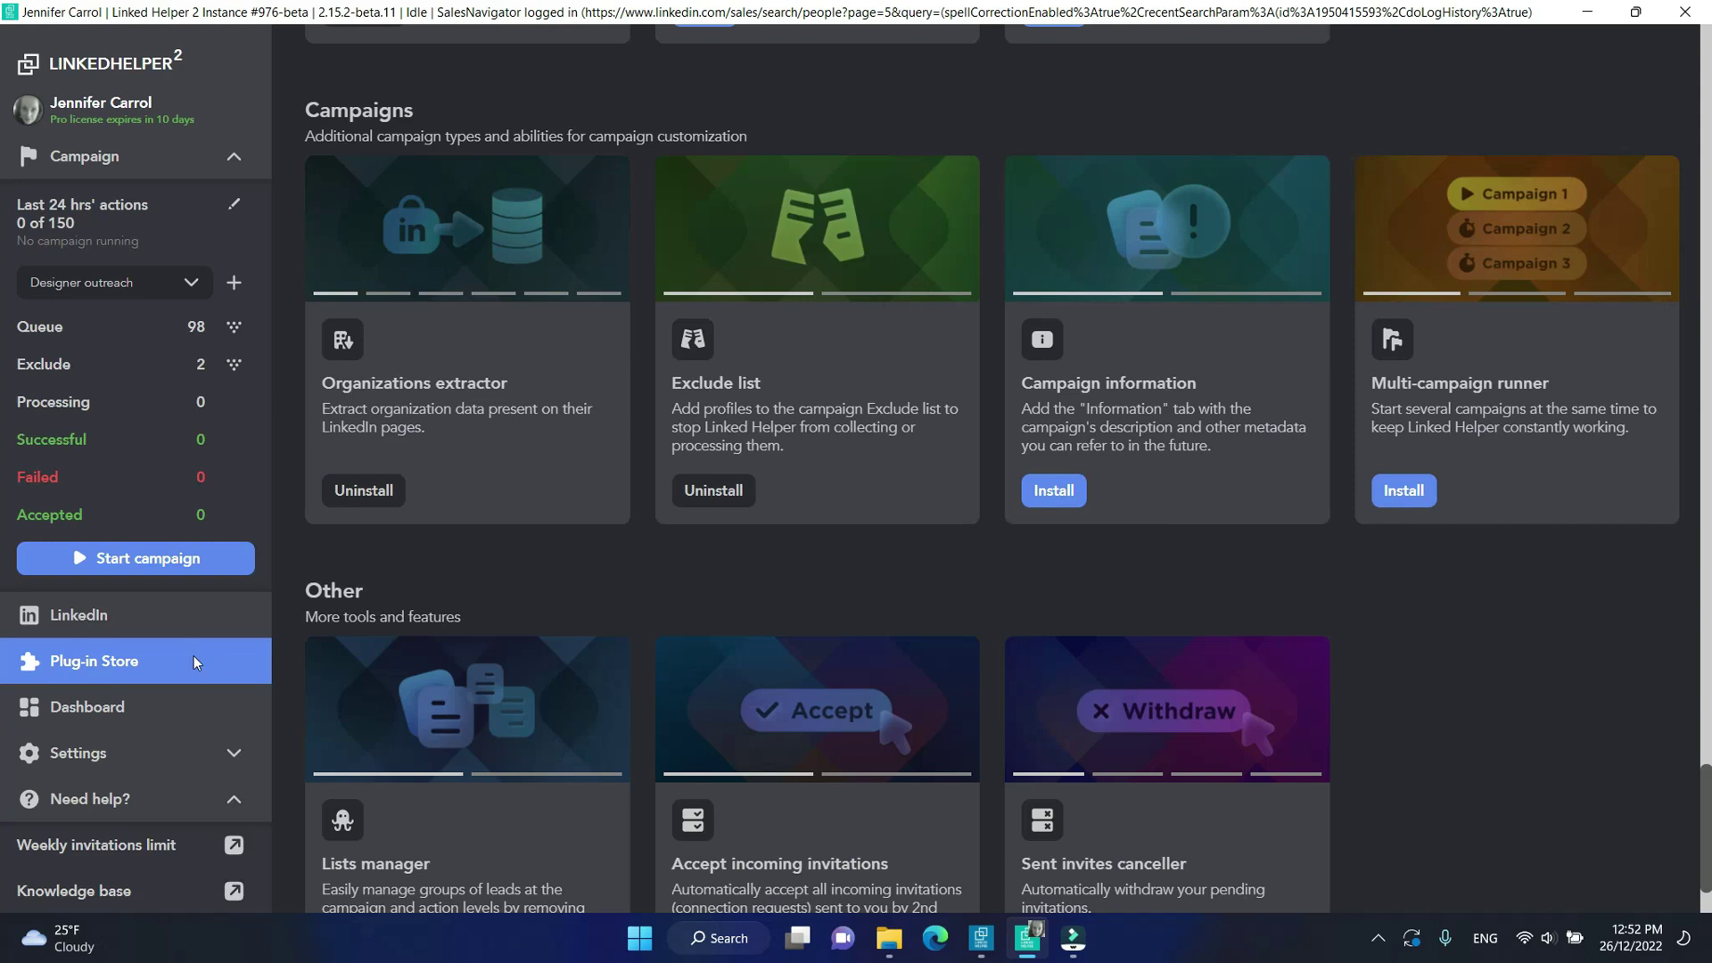
click(1066, 491)
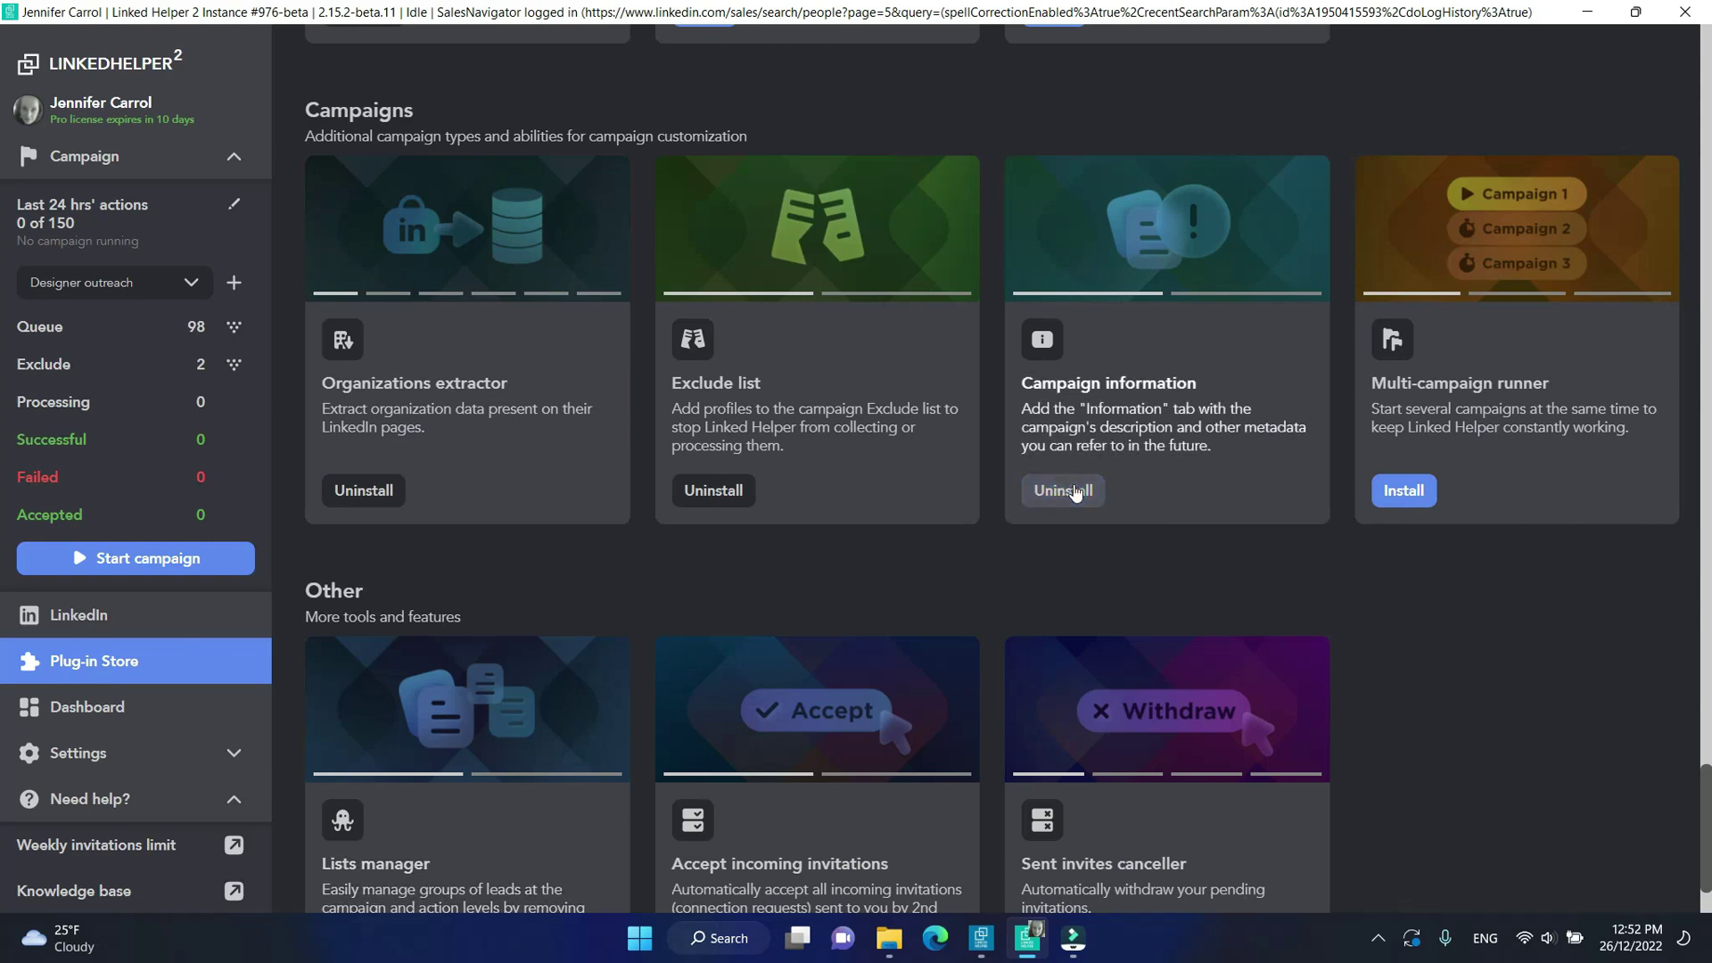
click(196, 150)
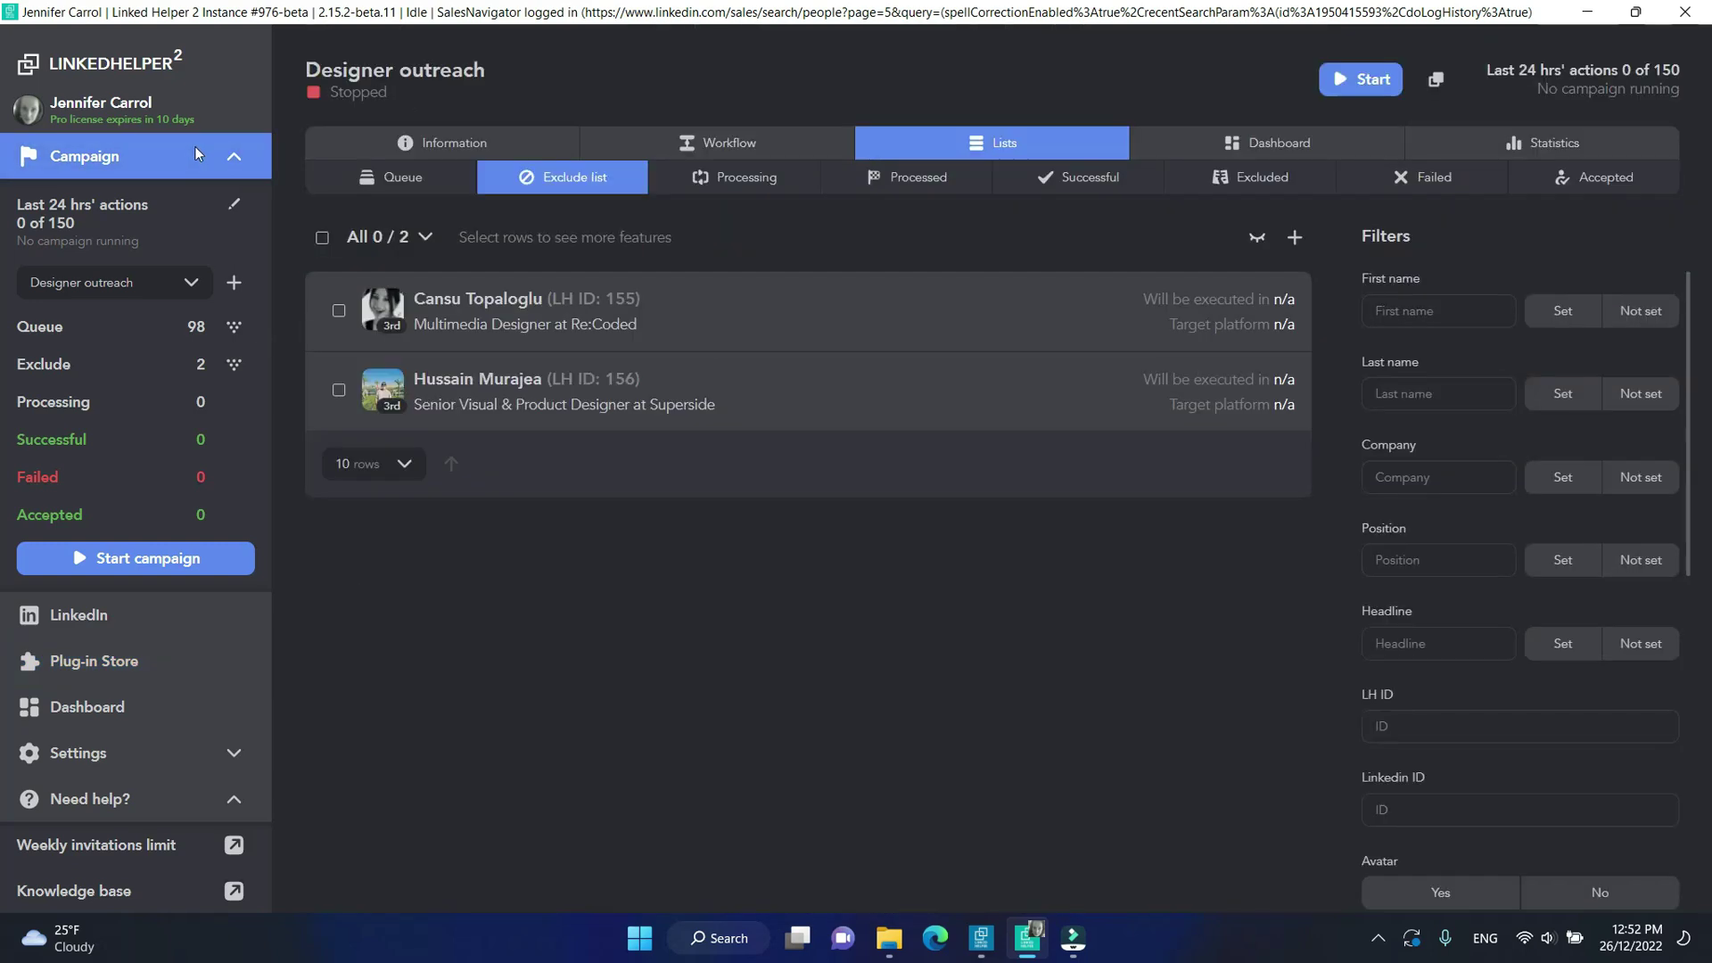
Step: Write the campaign description: Friday webinar workshop, Template 1, January 1st start, 3-day pause, MENA visual designers
click(387, 147)
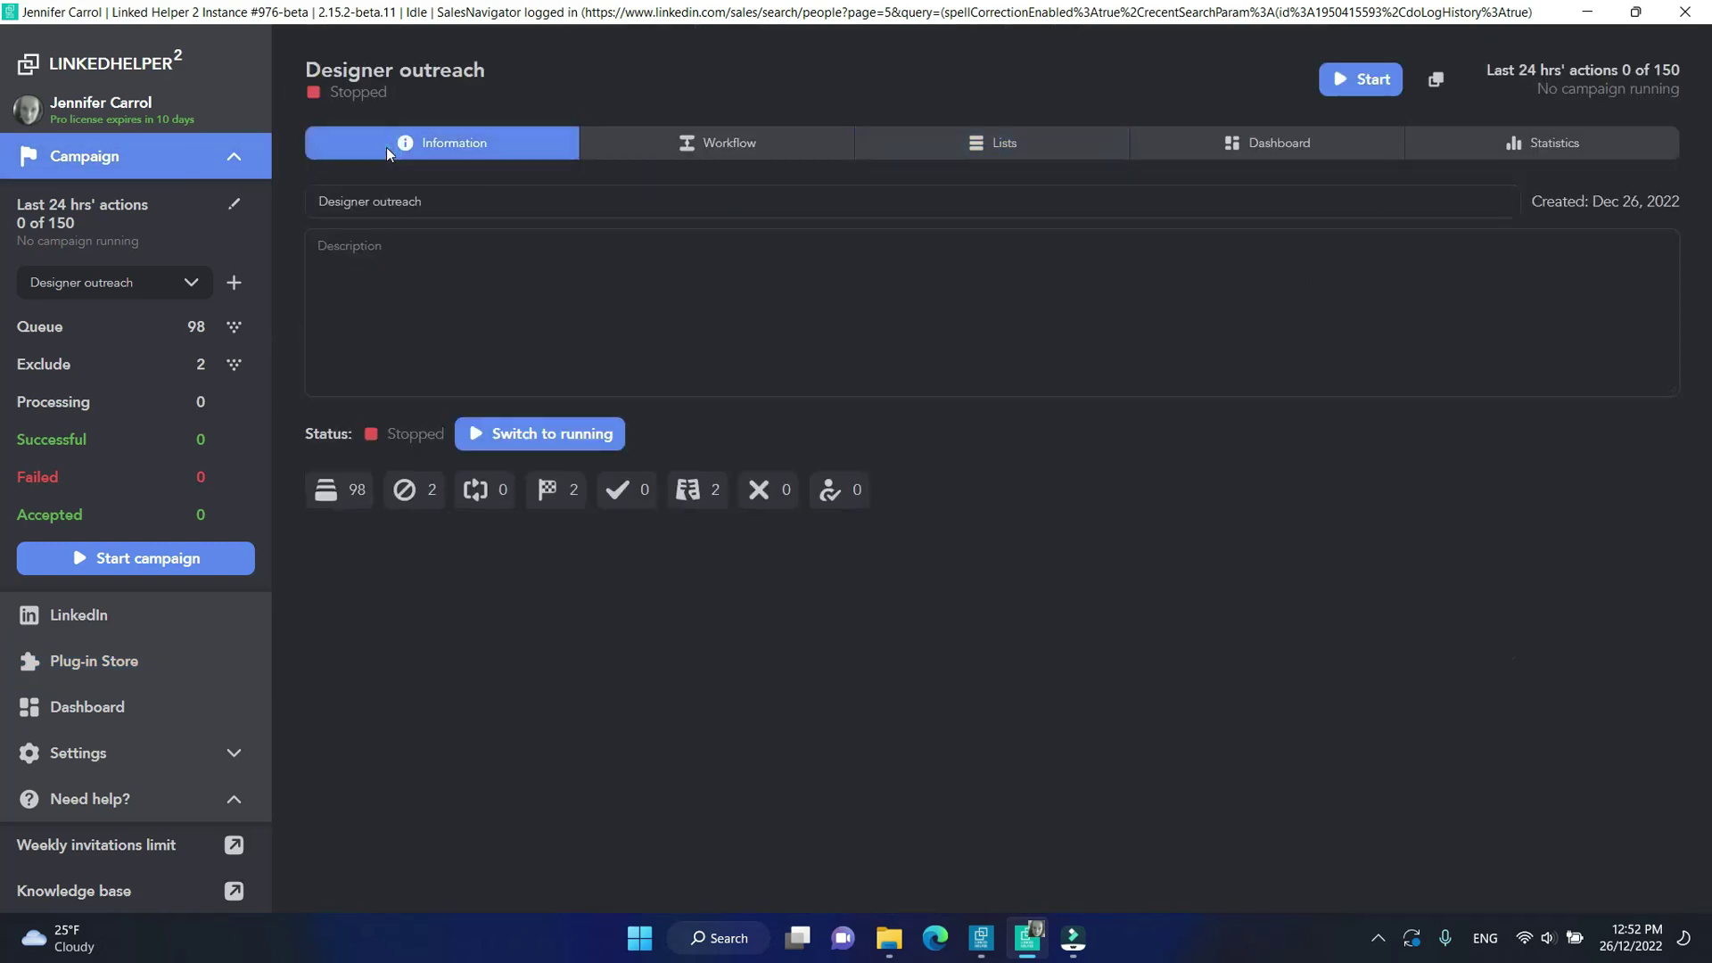
click(370, 290)
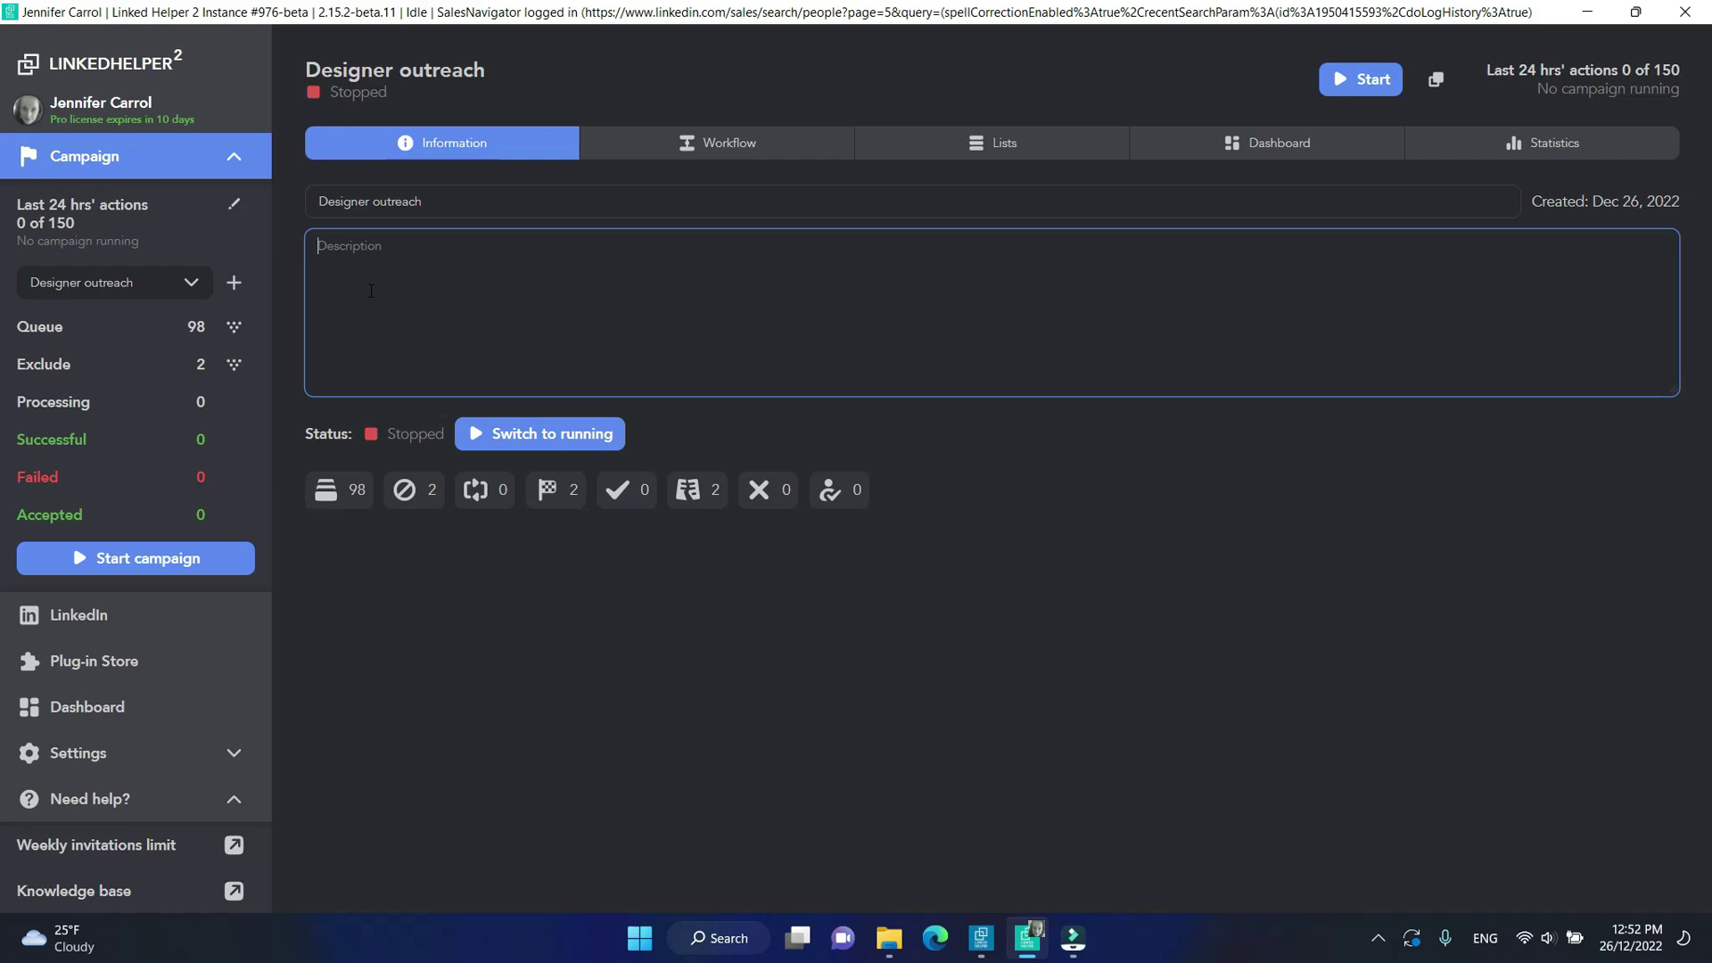
text(Promoting the Friday webinar design workshop)
key(Return)
text(Template 1)
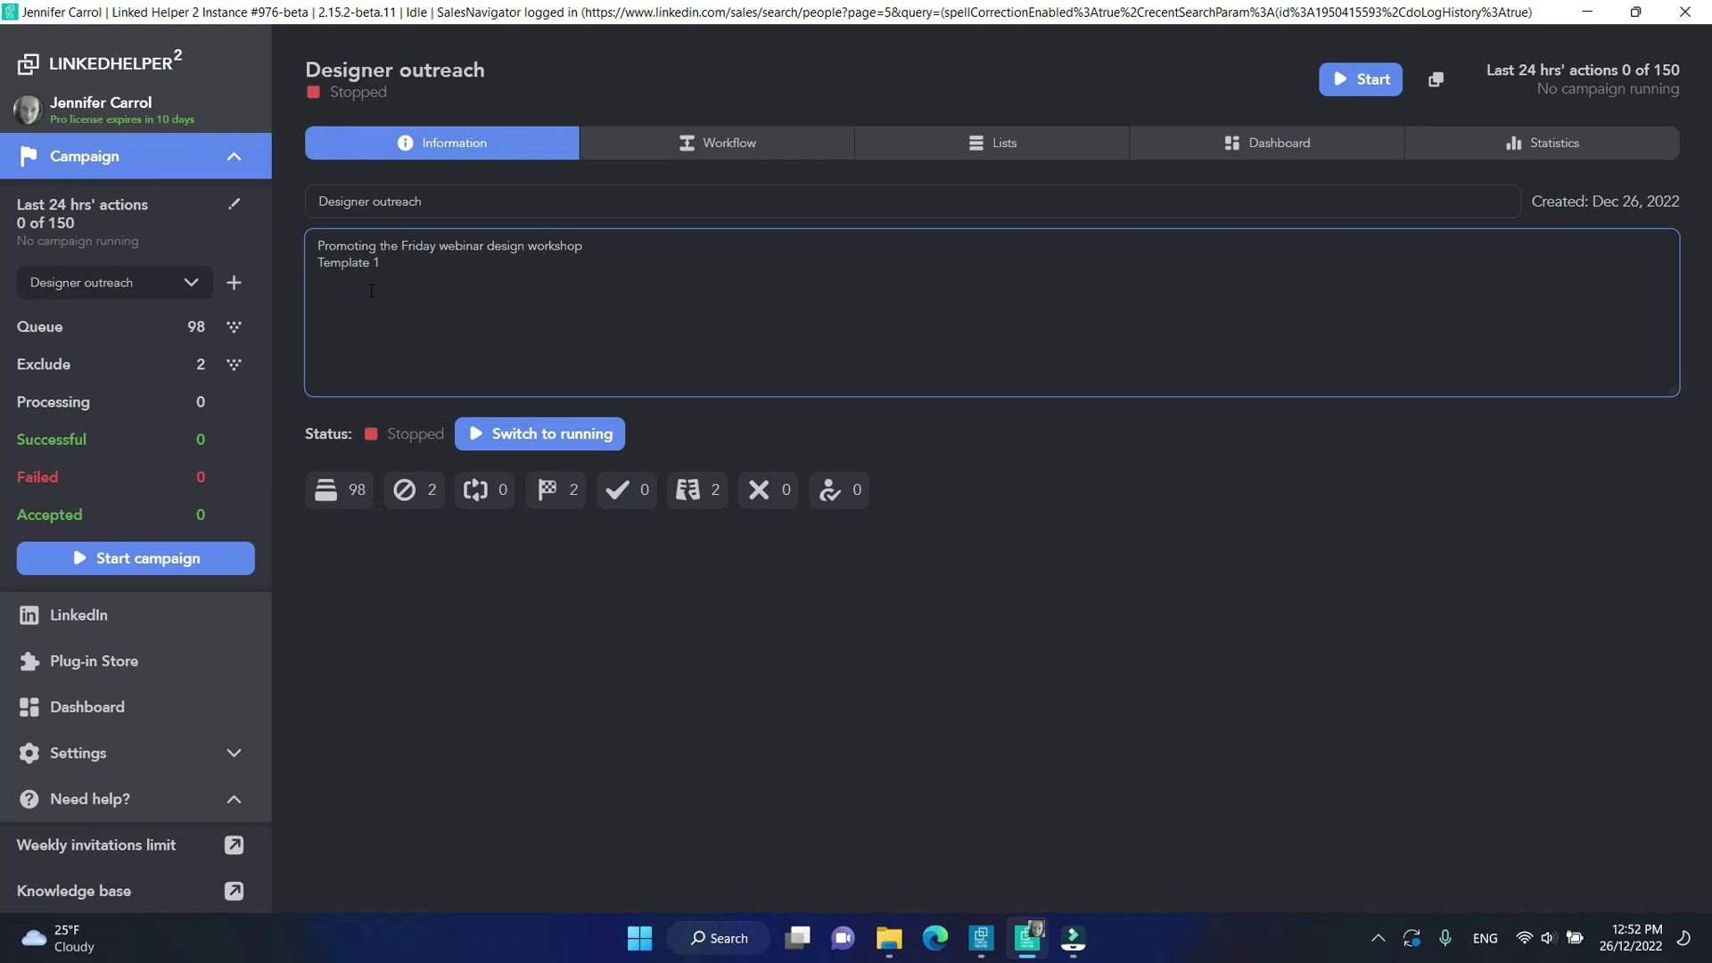
key(Return)
text(Referring to a conference in July 2022)
key(Return)
key(Return)
text(Start on January, 1st)
key(Return)
text(3-day pause before the follow-up message)
key(Return)
key(Return)
text(Target: Visual designers, ME)
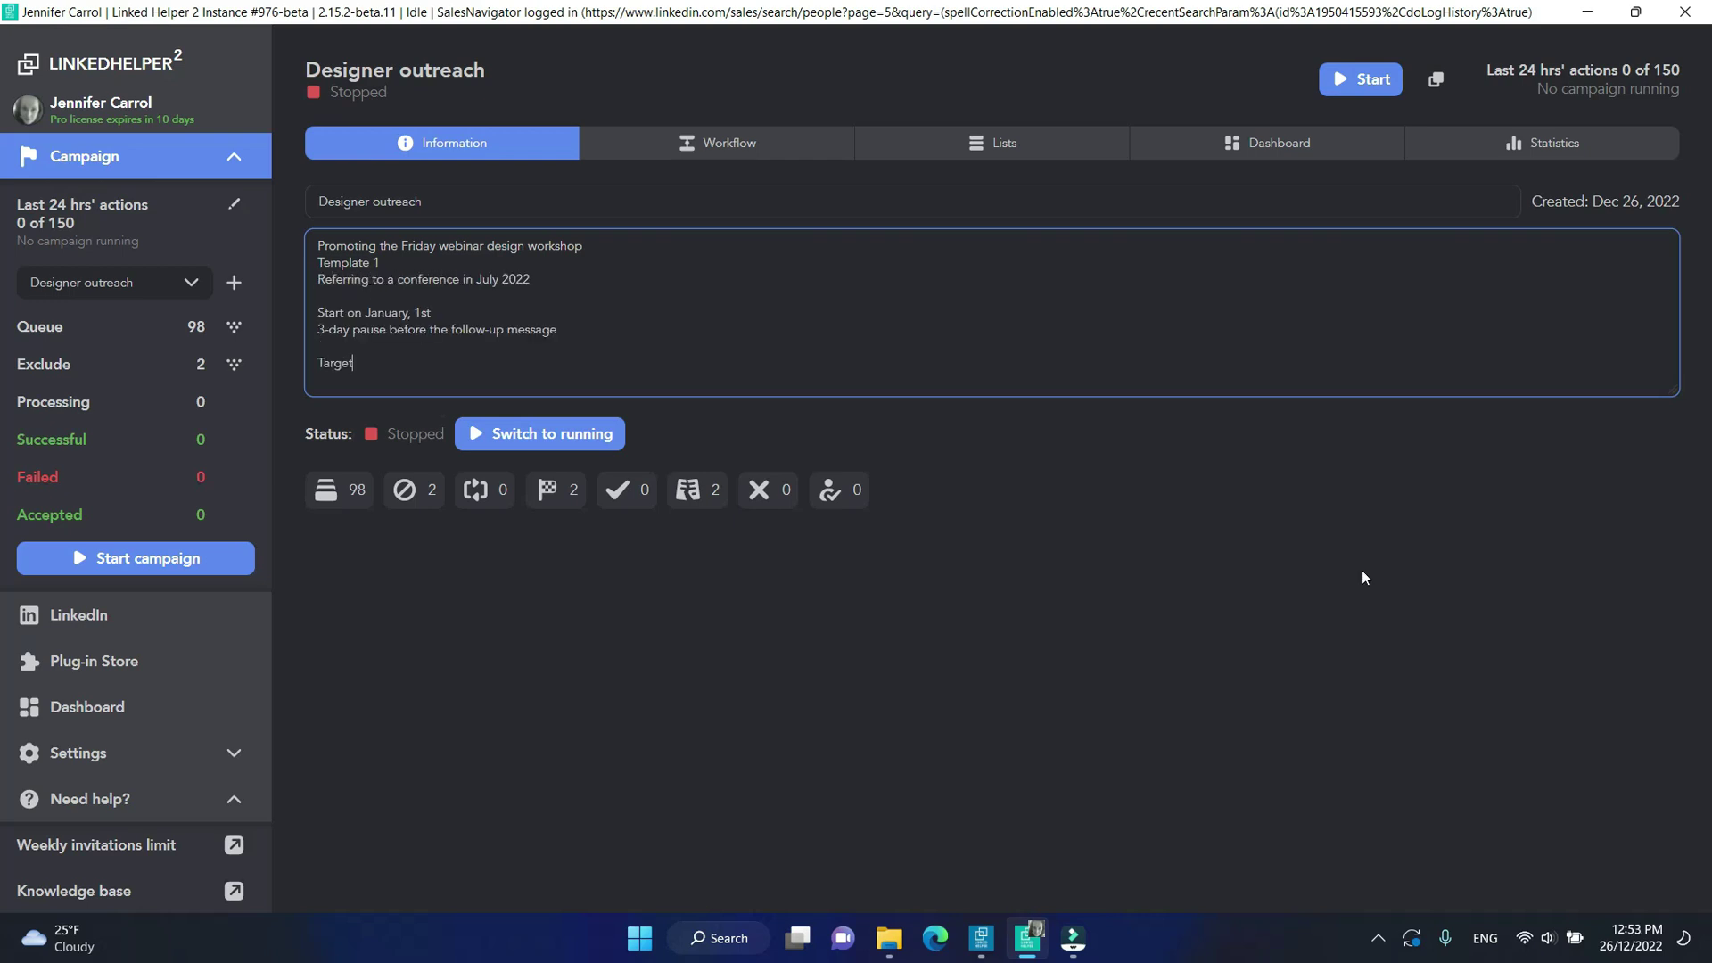
text(NA)
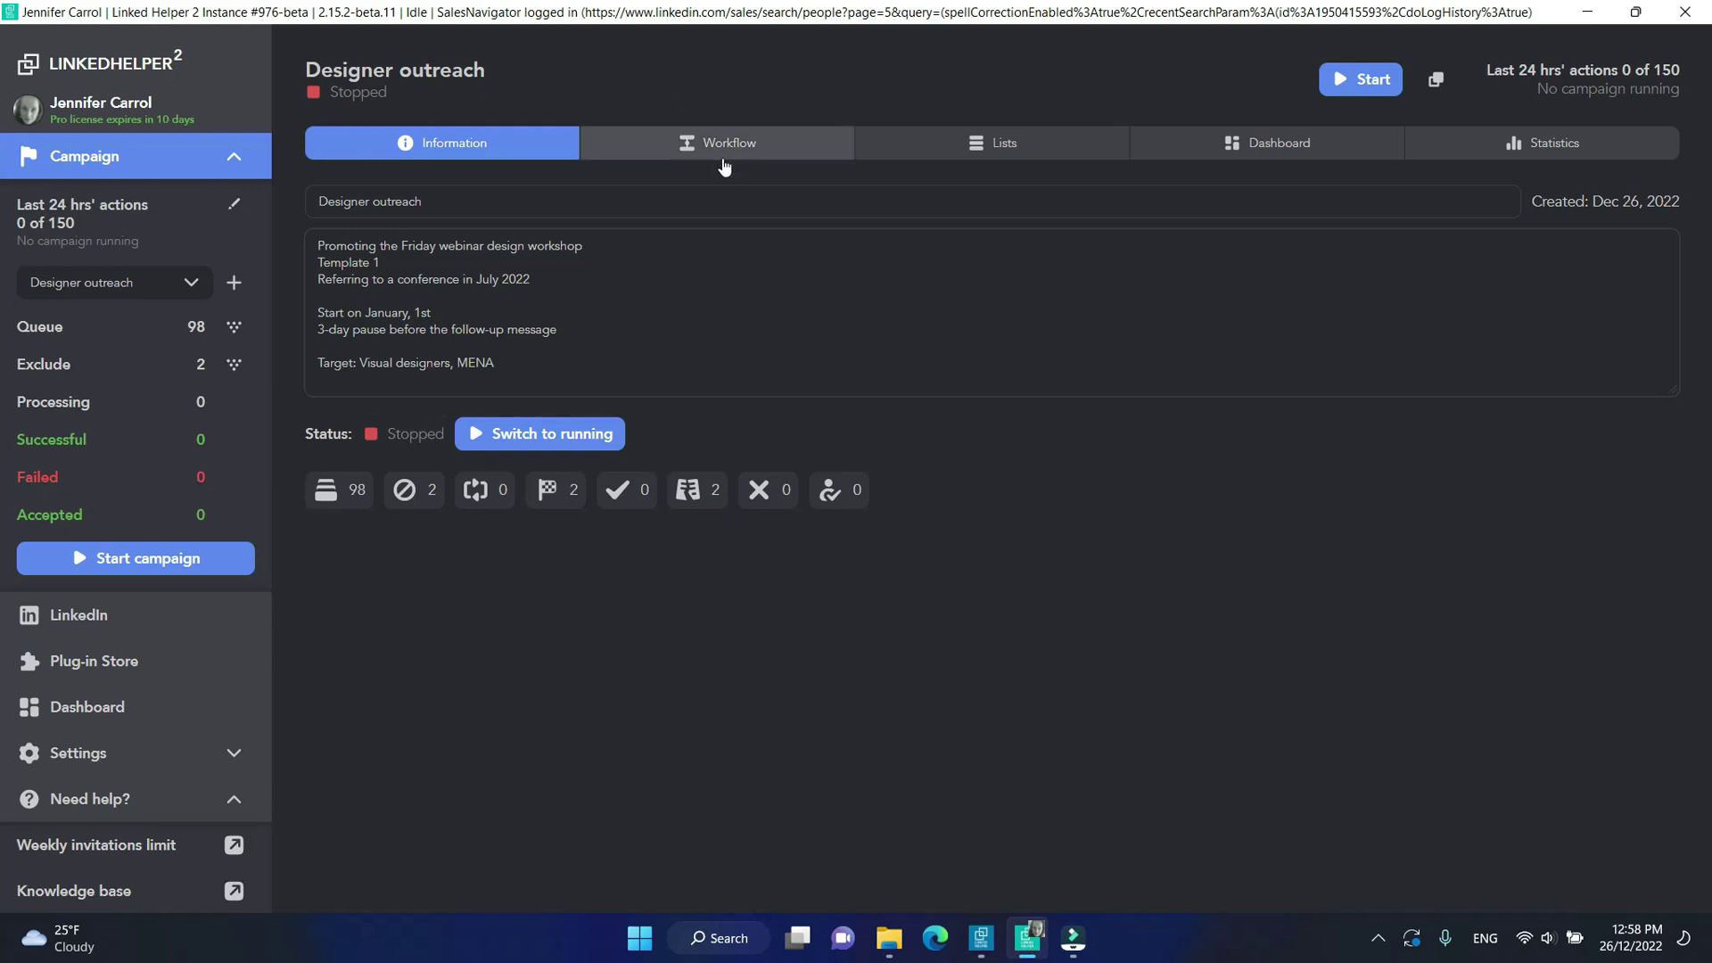
Step: Remove the Override platform plug-in from the invite action's optional general-settings plug-ins, keeping Postpone action start
click(723, 156)
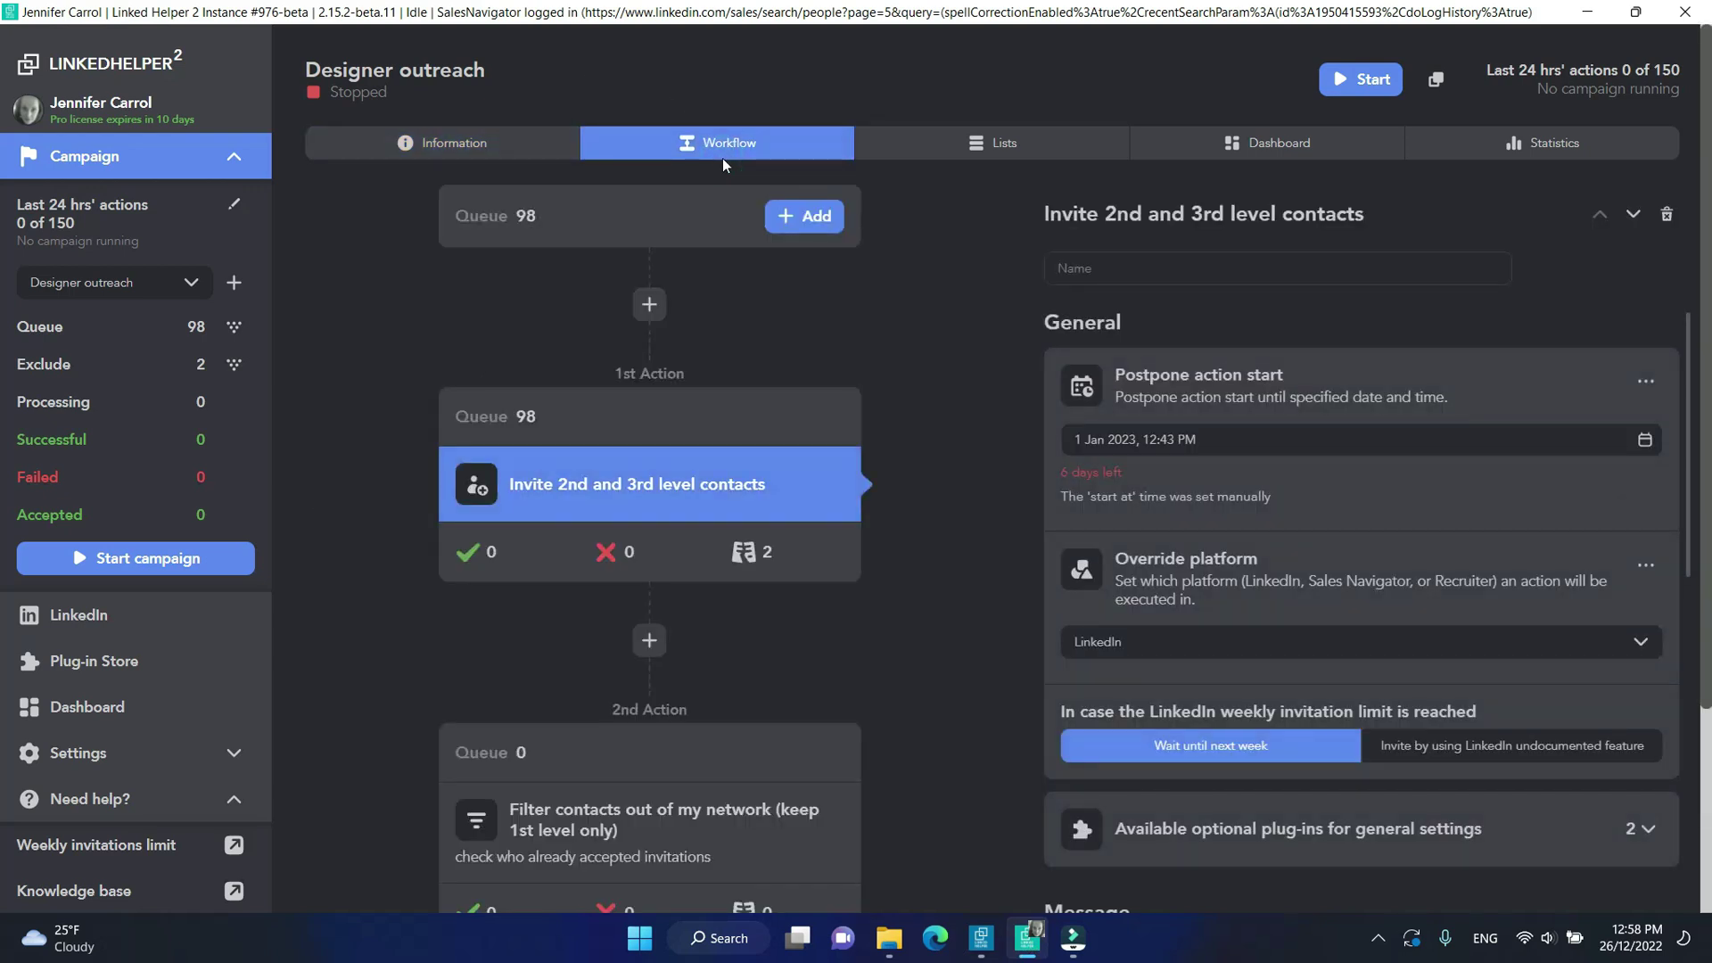
scroll(964, 817, down, 3)
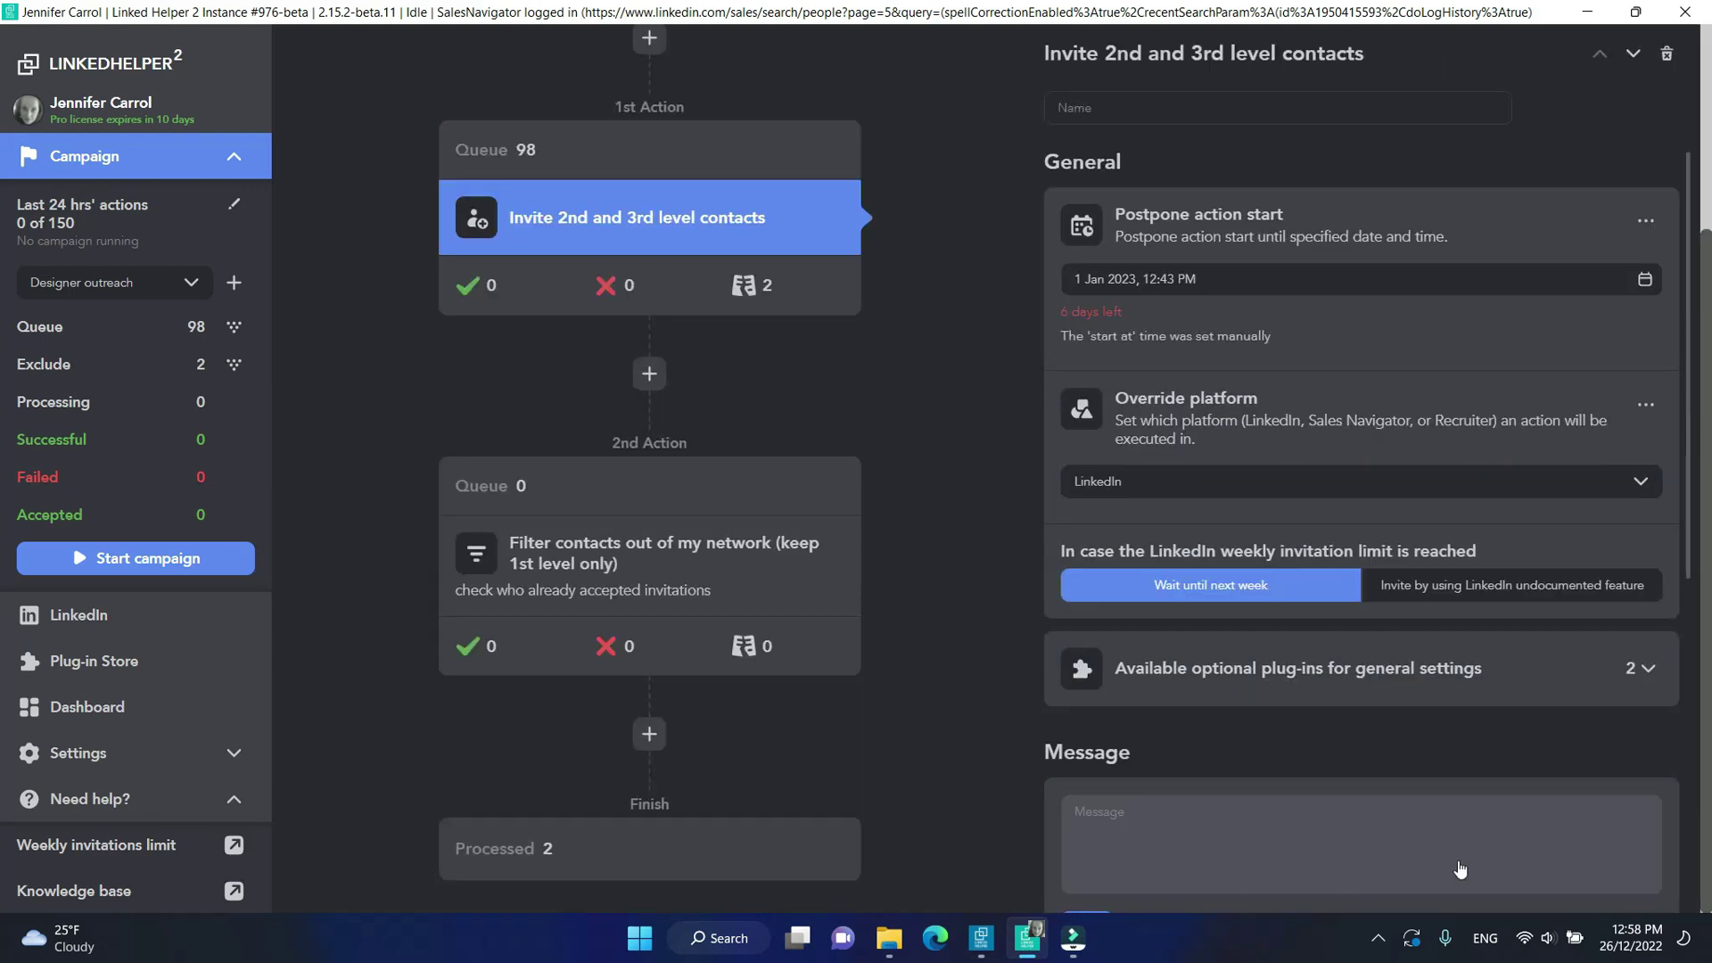
click(1652, 689)
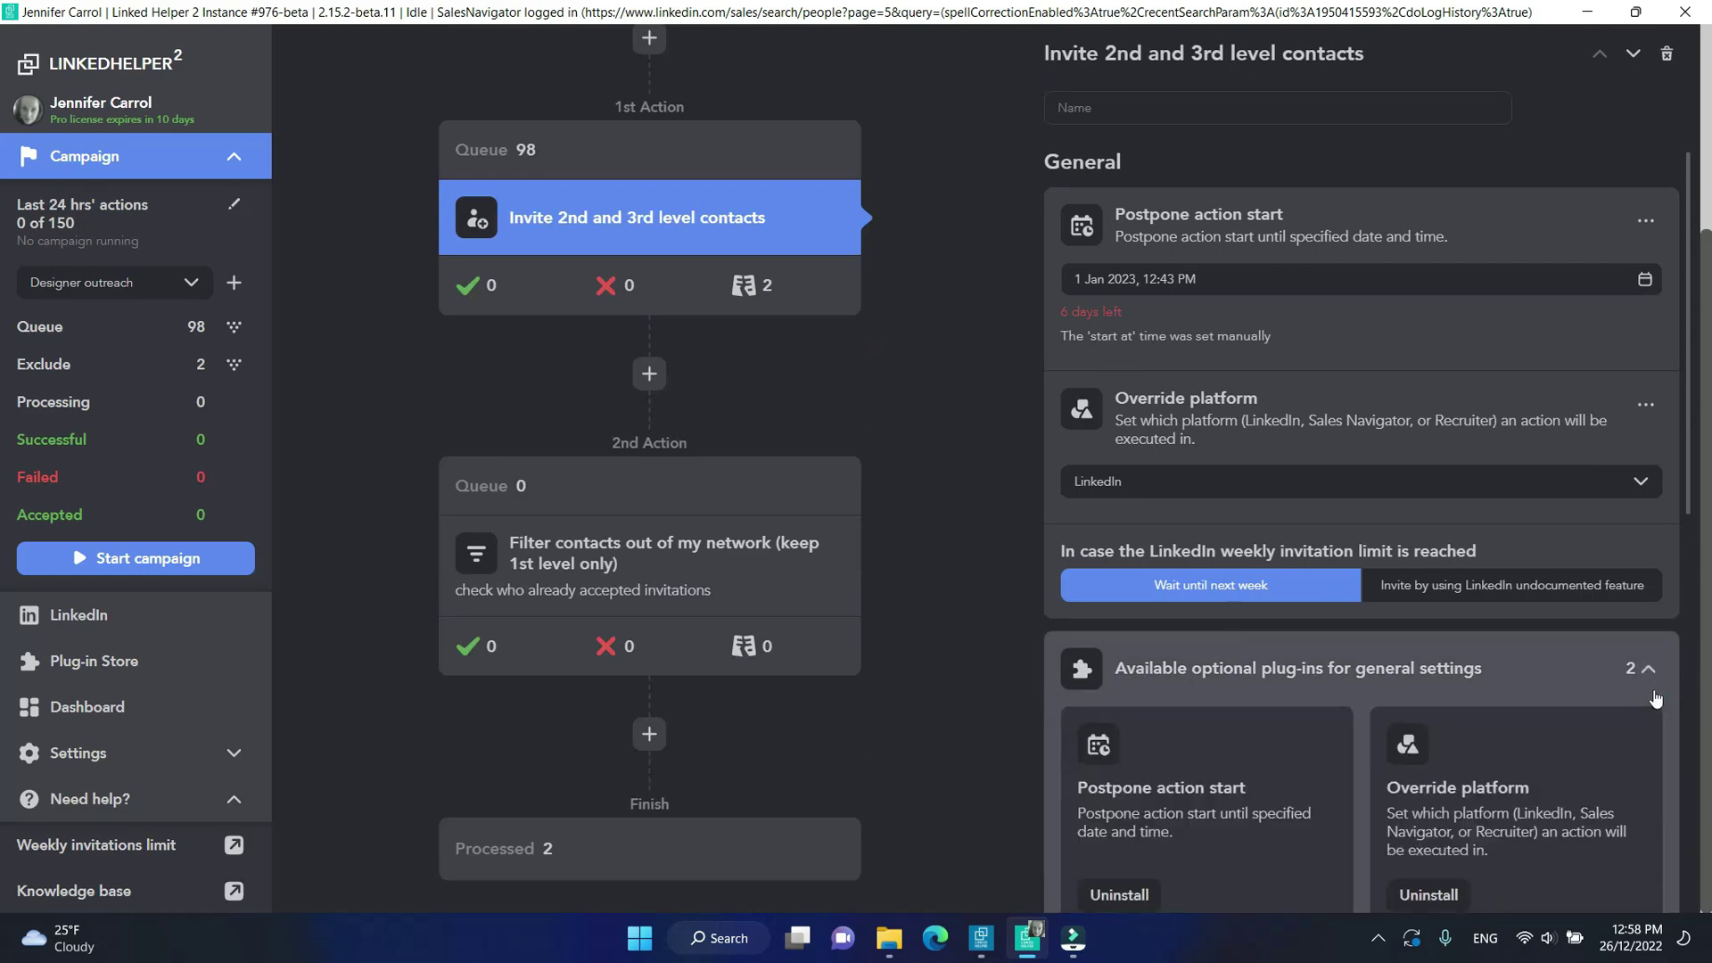
scroll(1653, 691, down, 4)
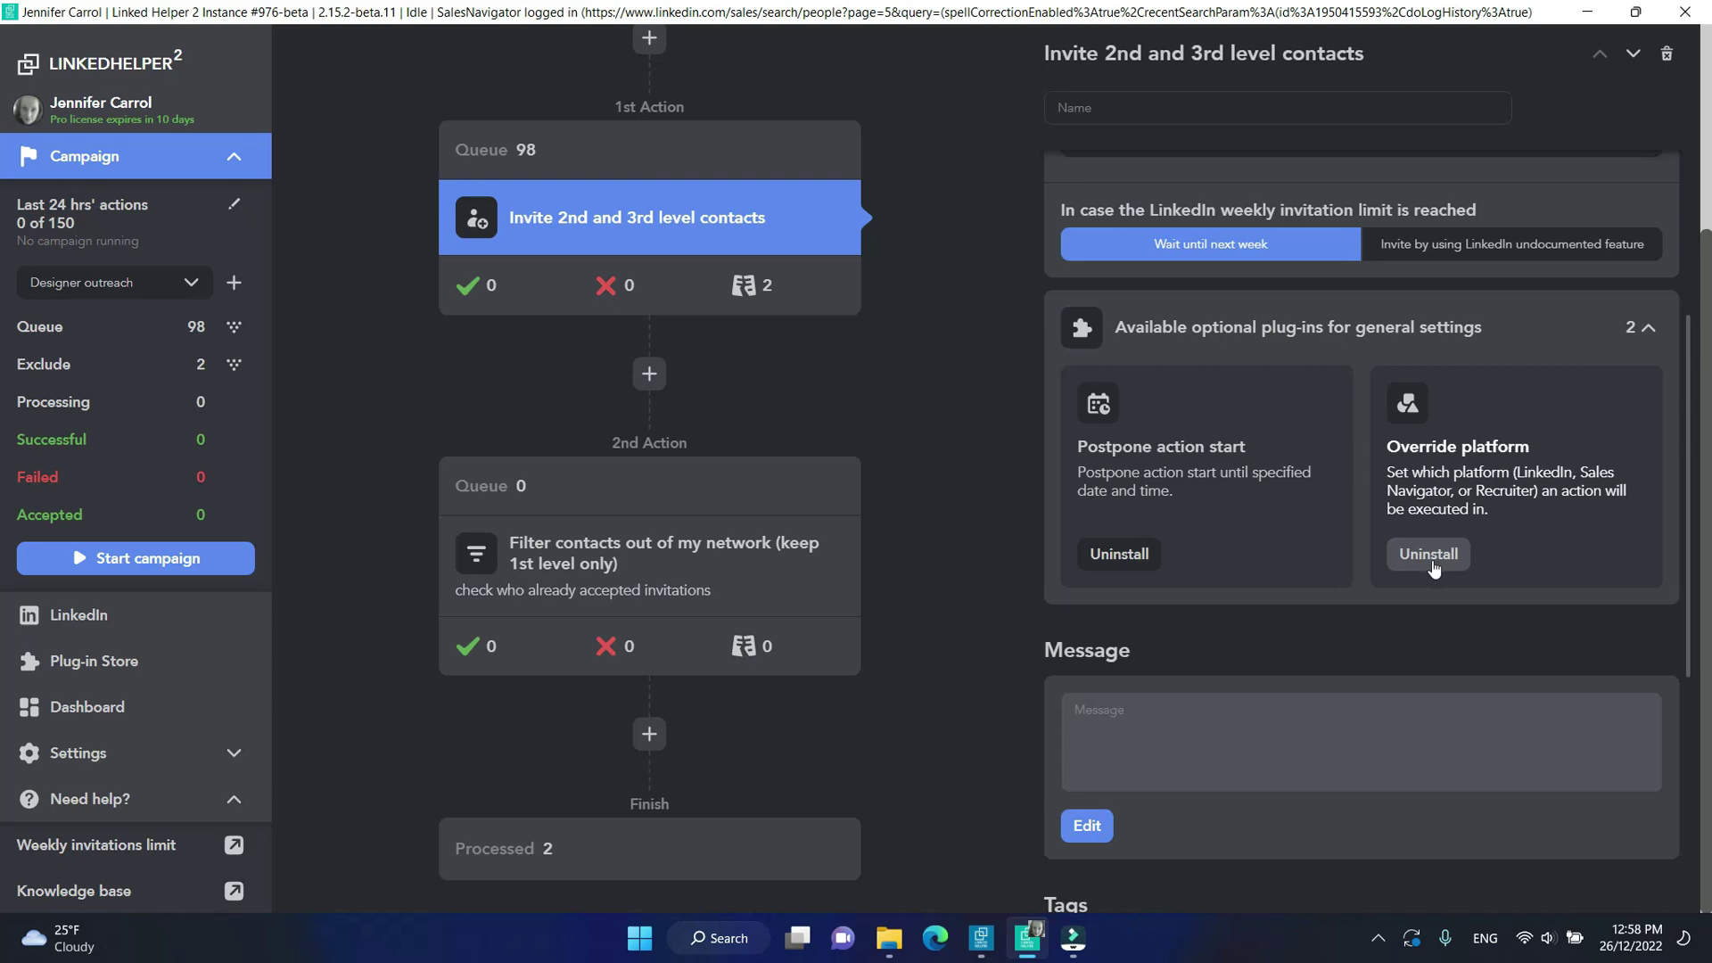
click(1430, 558)
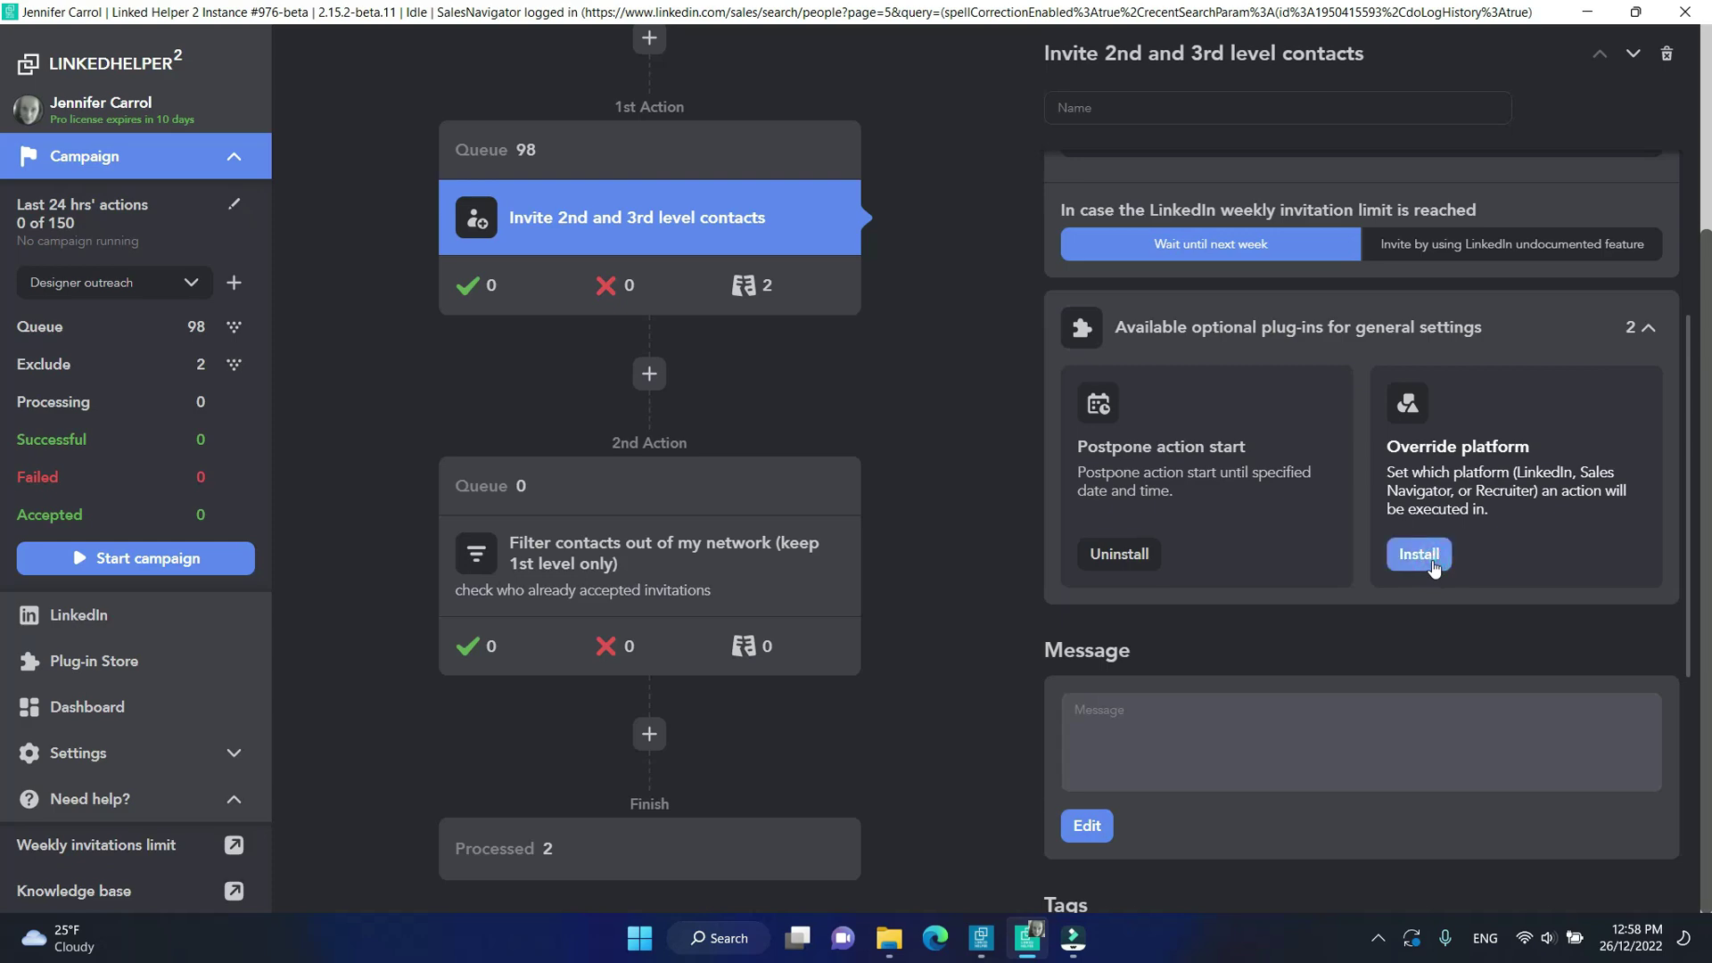